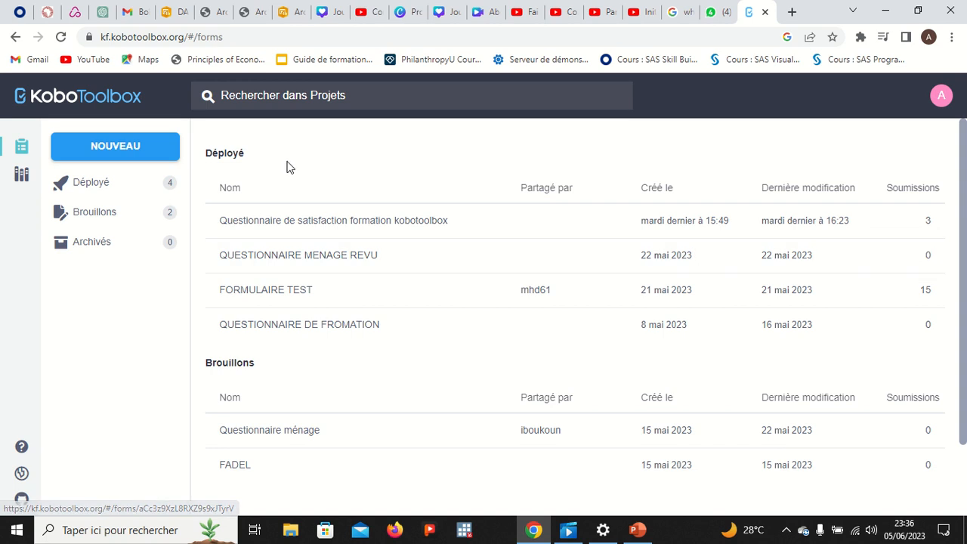
- Start a new project built from scratch and title it QUESTIONNAIRE
click(123, 144)
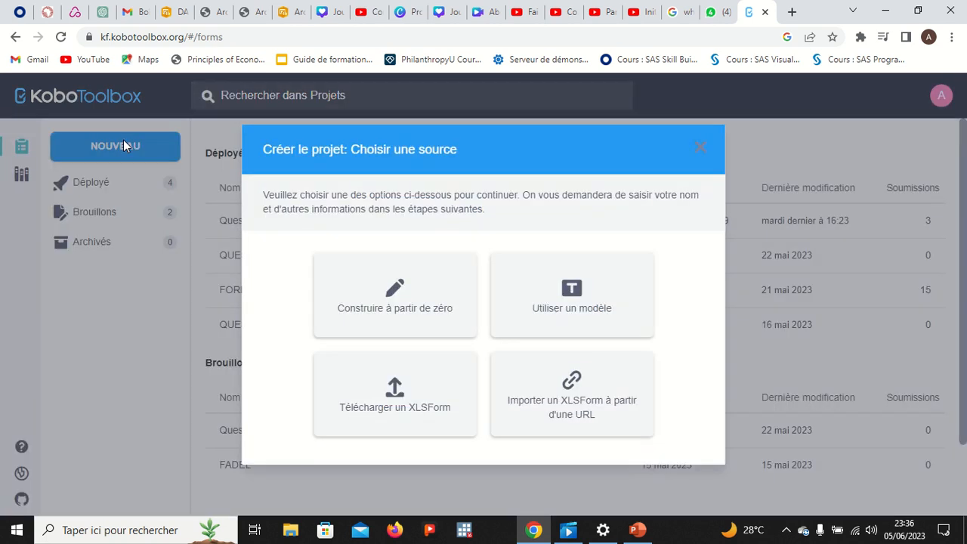
click(401, 302)
click(387, 266)
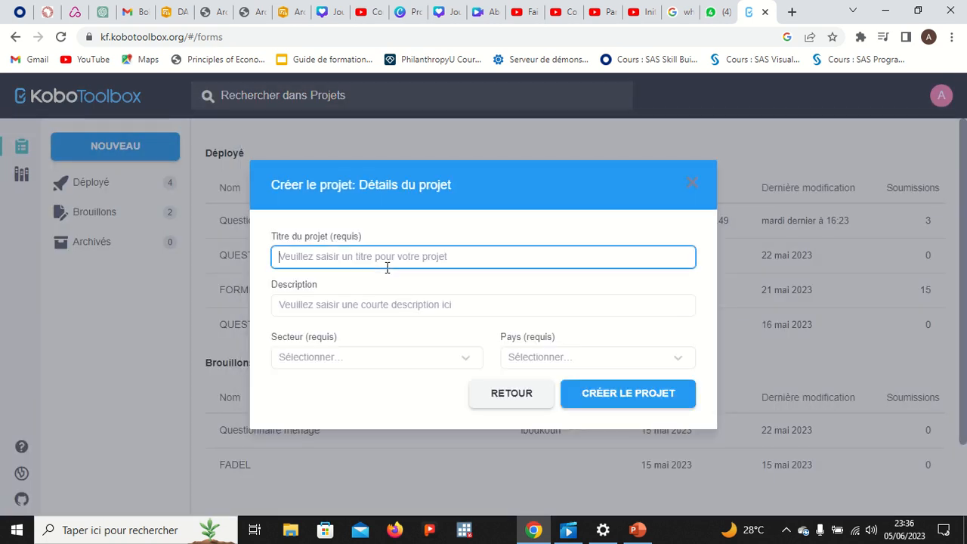
text(q)
key(BackSpace)
text(QUESTI)
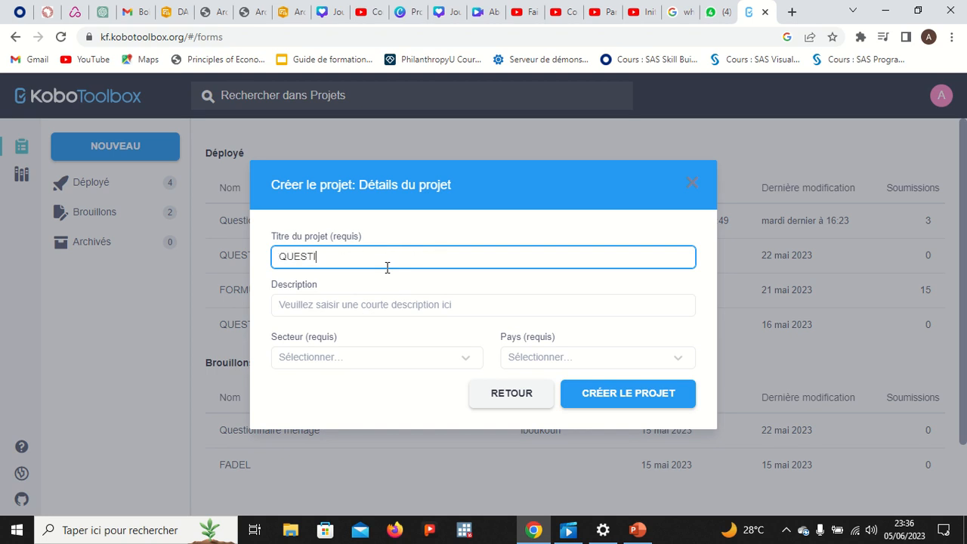
text(ONNAIRE)
- Set the project's sector to Public Administration and its country to Benin, and create the project
click(335, 362)
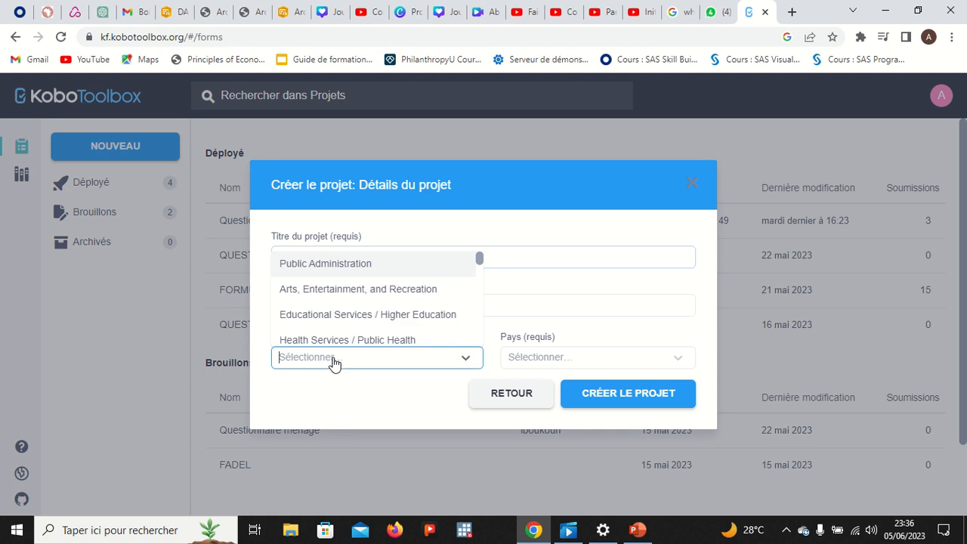
click(332, 265)
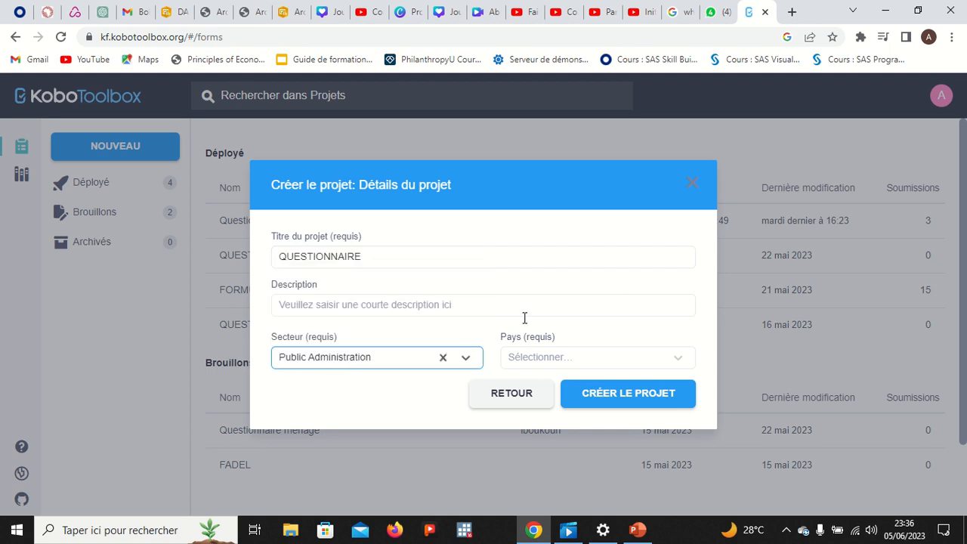
click(538, 358)
scroll(541, 325, down, 5)
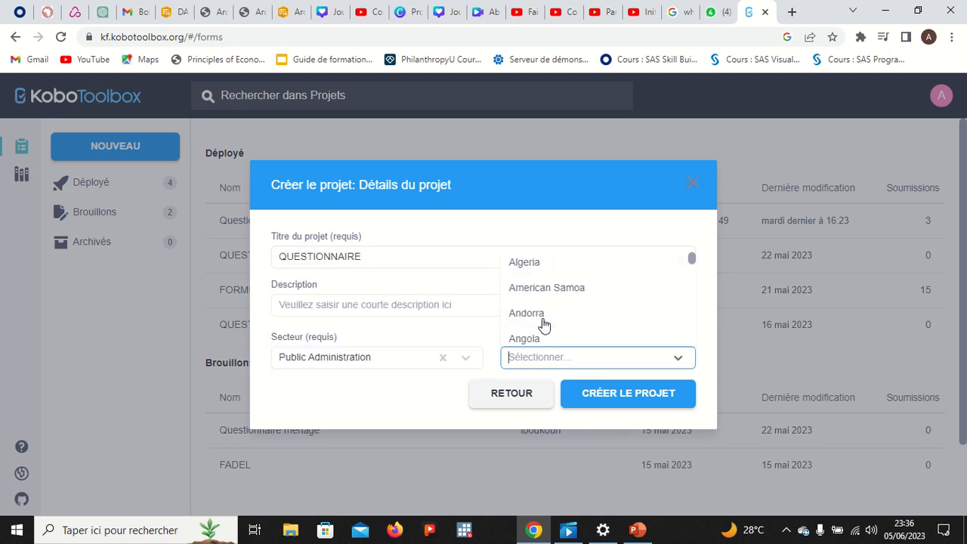
scroll(543, 324, down, 3)
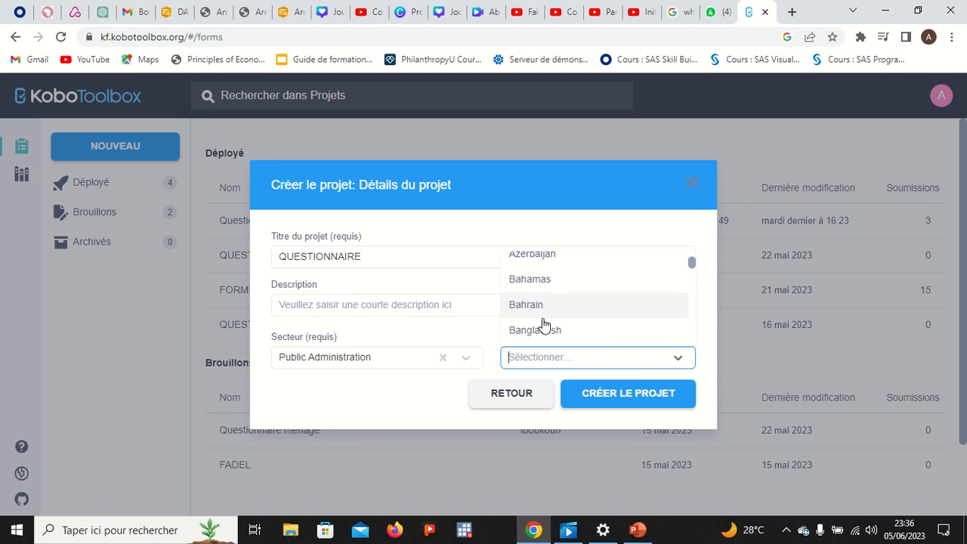
scroll(543, 325, up, 2)
scroll(543, 324, up, 4)
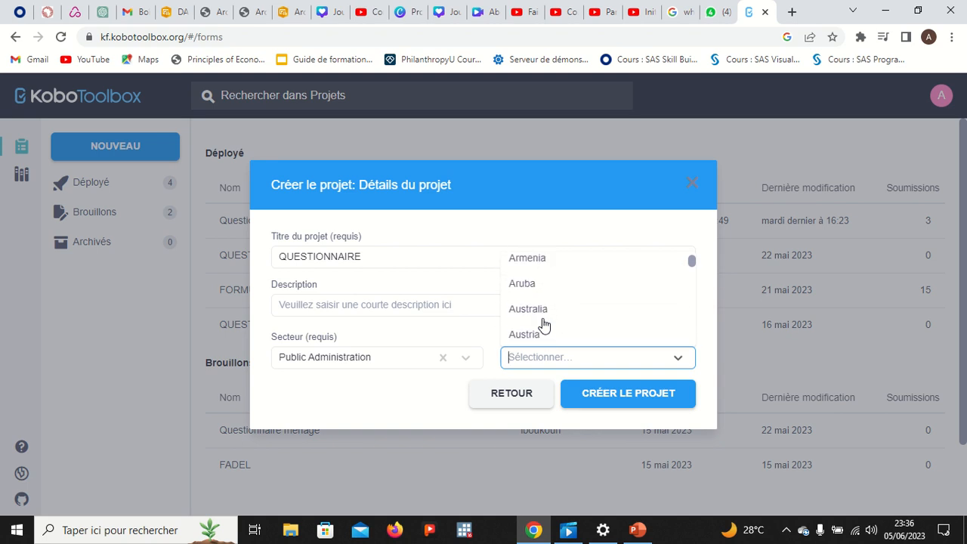
scroll(543, 325, up, 4)
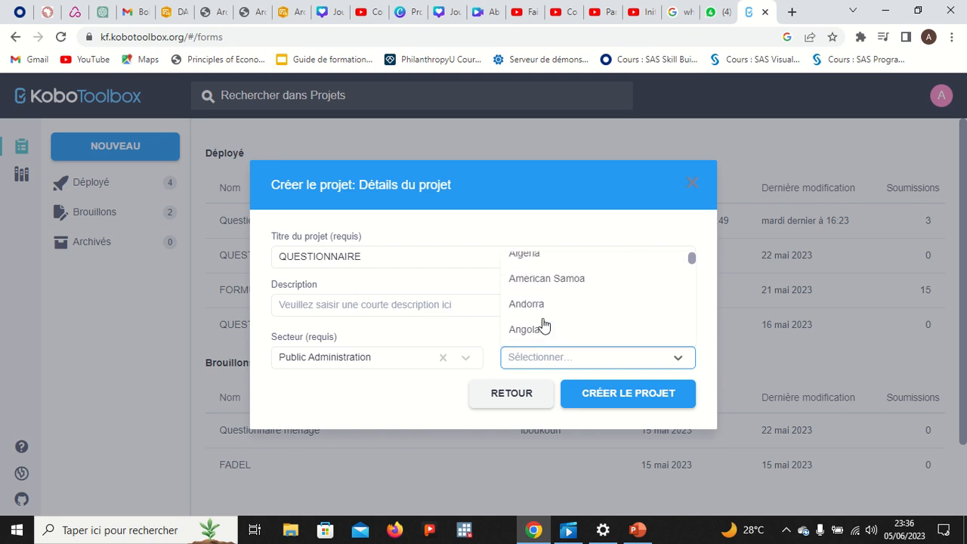
scroll(539, 297, down, 5)
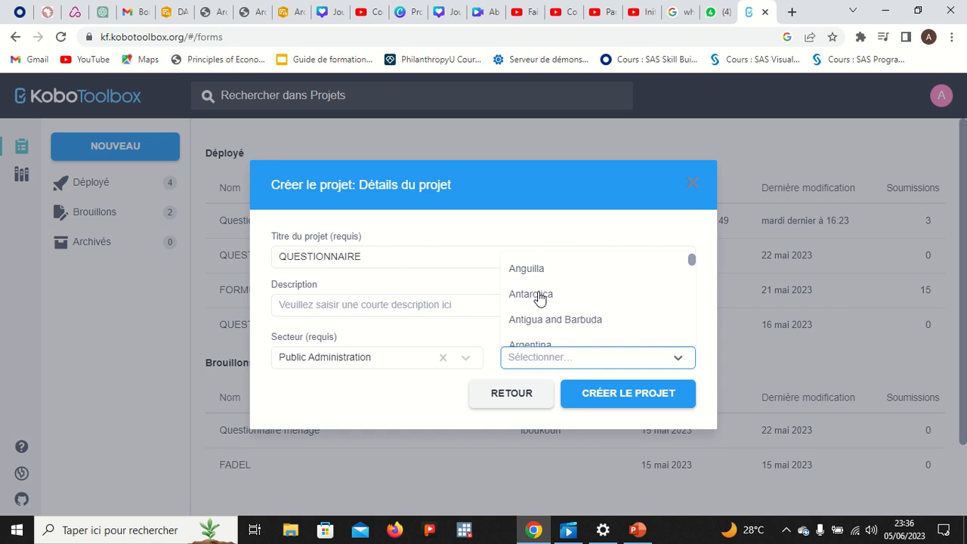
scroll(539, 297, down, 3)
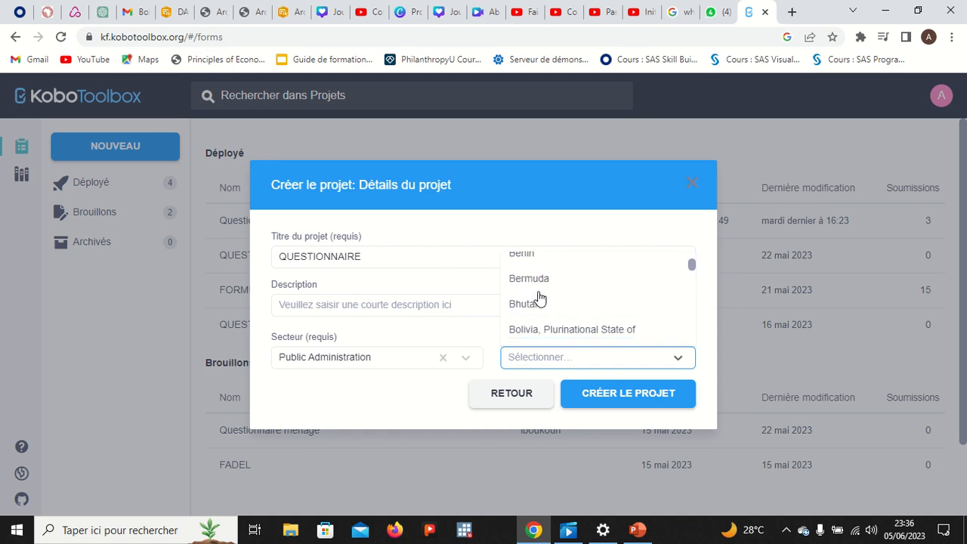
scroll(537, 310, down, 3)
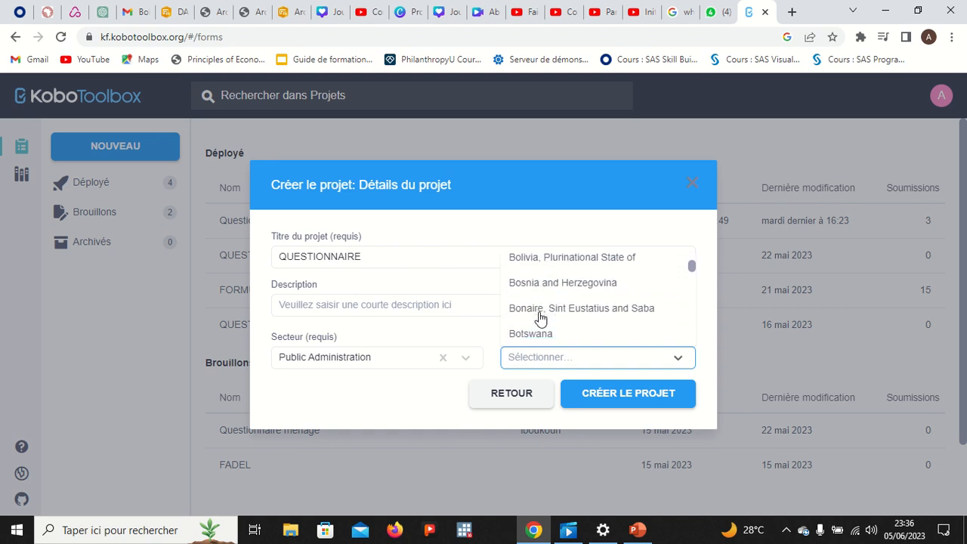
scroll(540, 318, up, 2)
scroll(539, 317, up, 4)
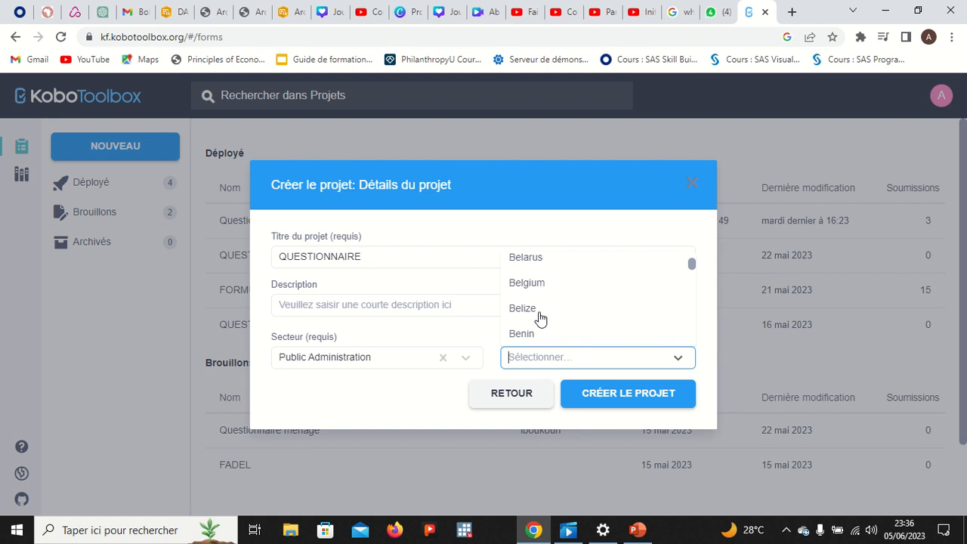
click(536, 335)
click(598, 395)
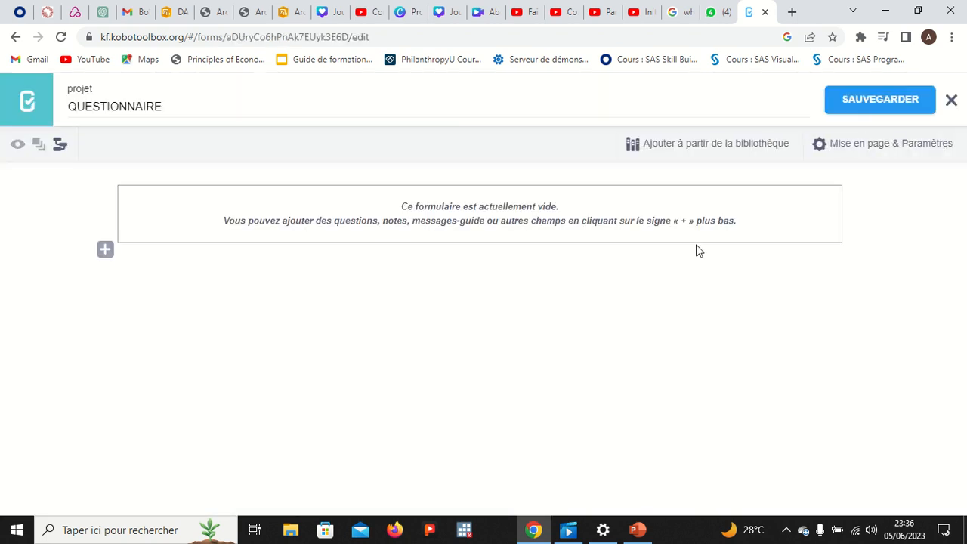
- Open a new question entry in the empty form
click(105, 250)
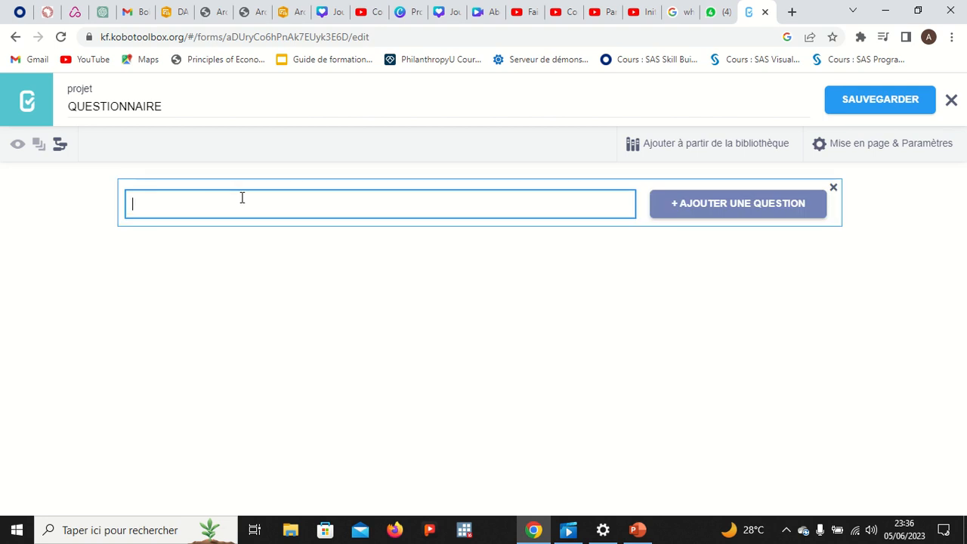
text(nnOM DU CHER)
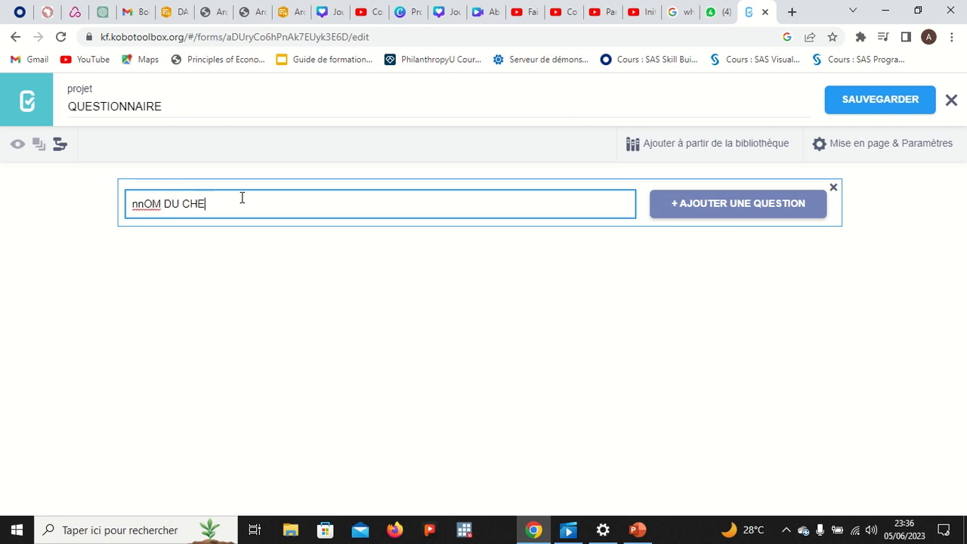
key(BackSpace)
key(BackSpace)
key(BackSpace)
key(BackSpace)
key(BackSpace)
key(BackSpace)
key(BackSpace)
key(BackSpace)
key(BackSpace)
key(BackSpace)
key(BackSpace)
key(BackSpace)
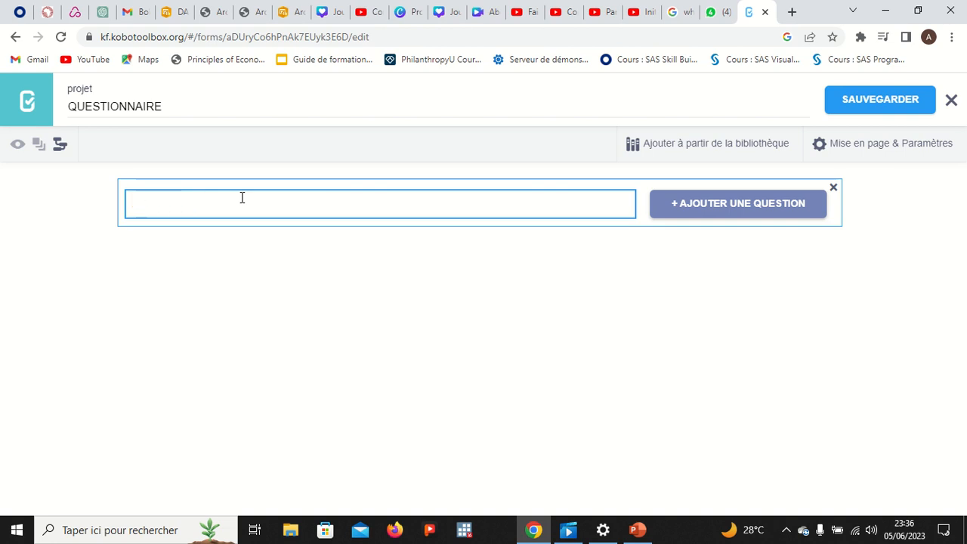
- Add a text question worded "Nom du chef de ménage"
text(Nom d)
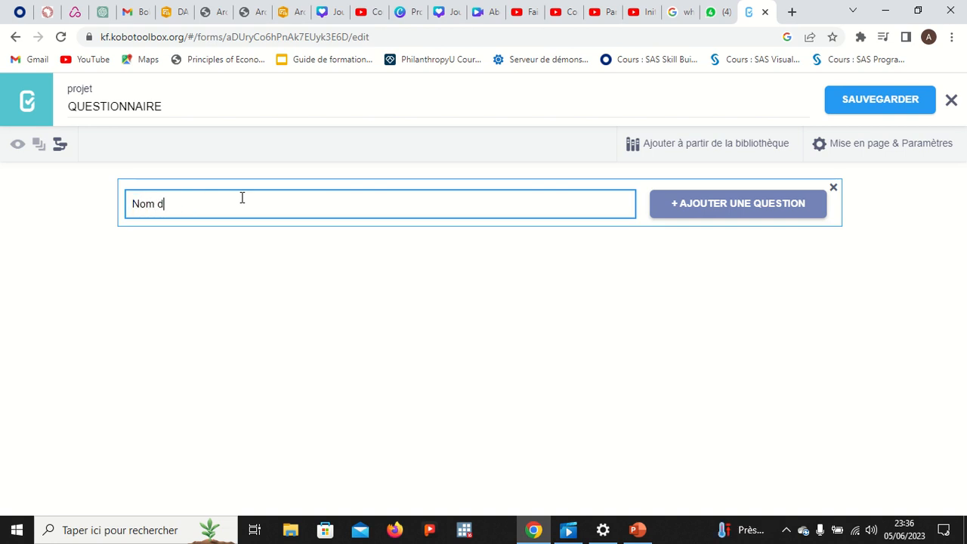
text(u chef de ménages)
key(BackSpace)
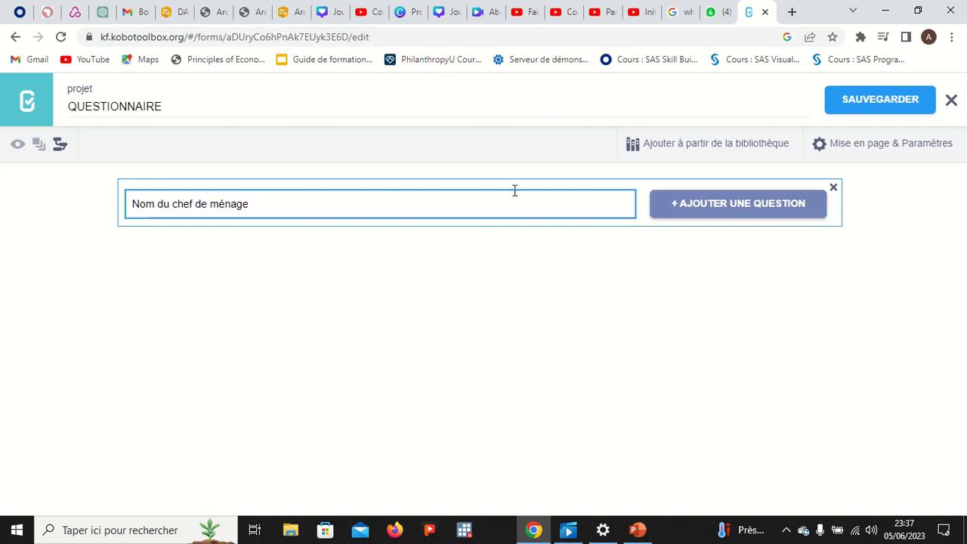
click(744, 204)
click(499, 241)
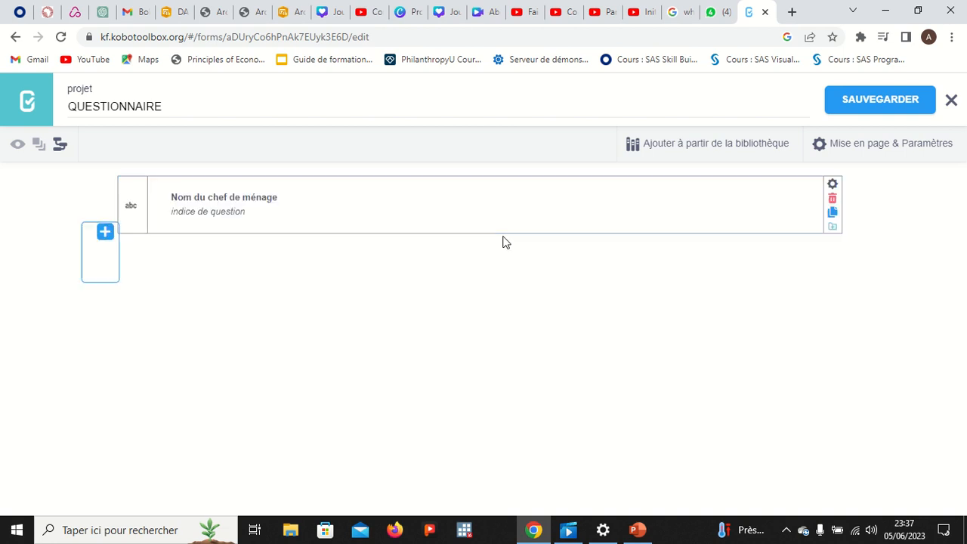
- Add a number (Chiffre) question worded "L'âge du chef de ménage" below the name question
click(104, 233)
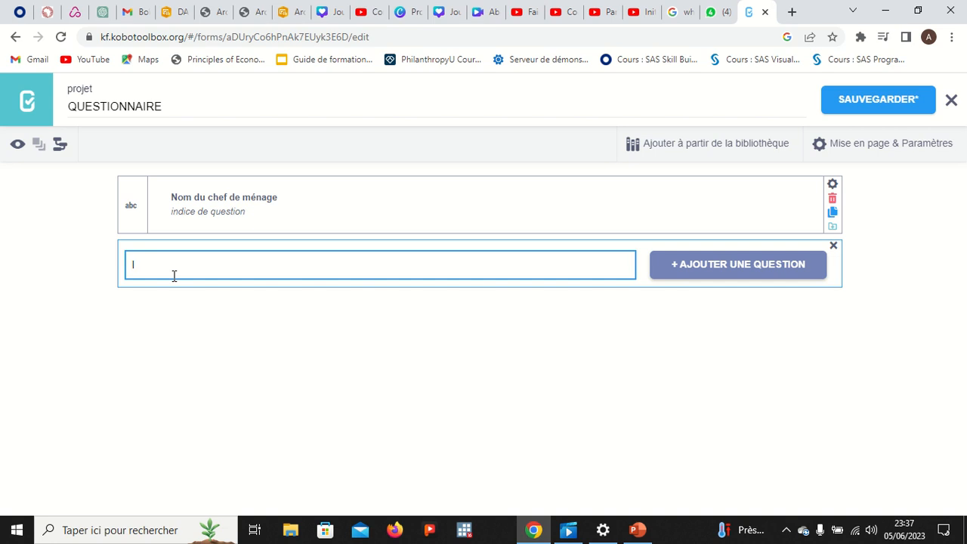
text(L)
text('à)
text(ge du che)
text(f de)
text( ménage)
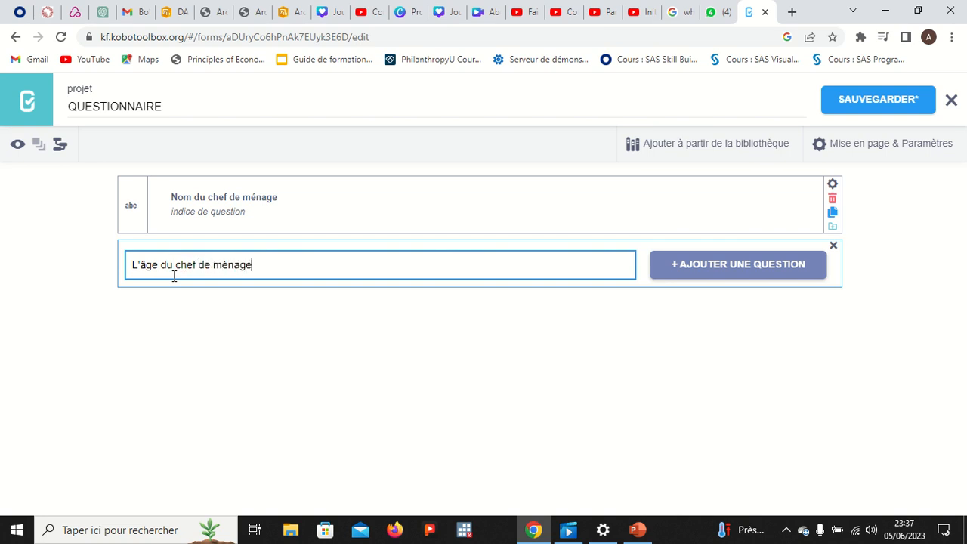
click(690, 265)
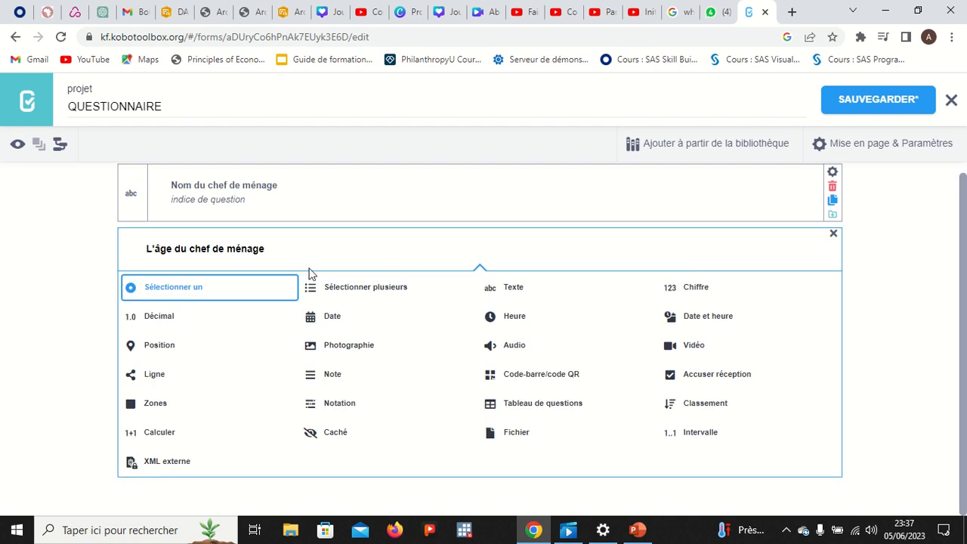
click(684, 290)
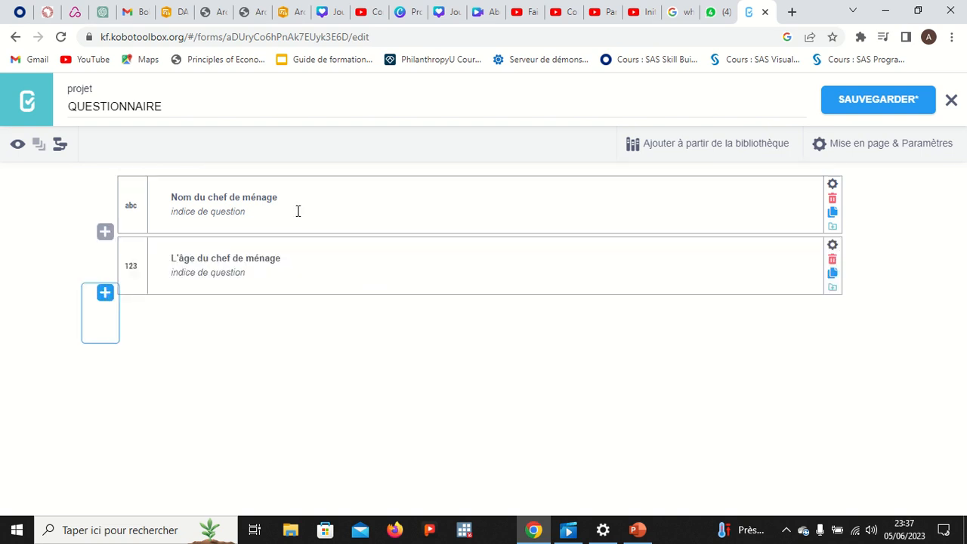
- Add a single-choice (Sélectionner un) question worded "L e sexe du chef de ménage" below the age question
click(106, 294)
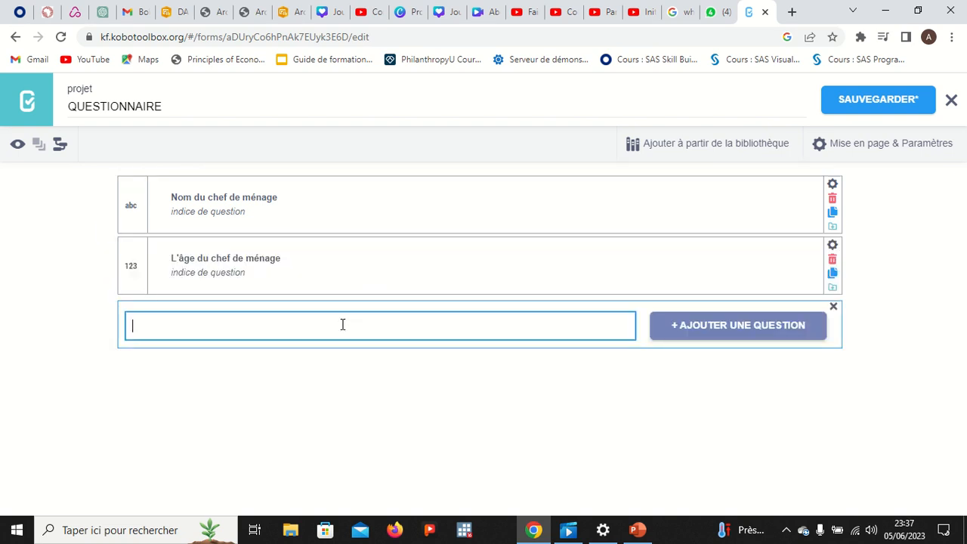
text(L e sexe du chefd)
key(BackSpace)
text(de m)
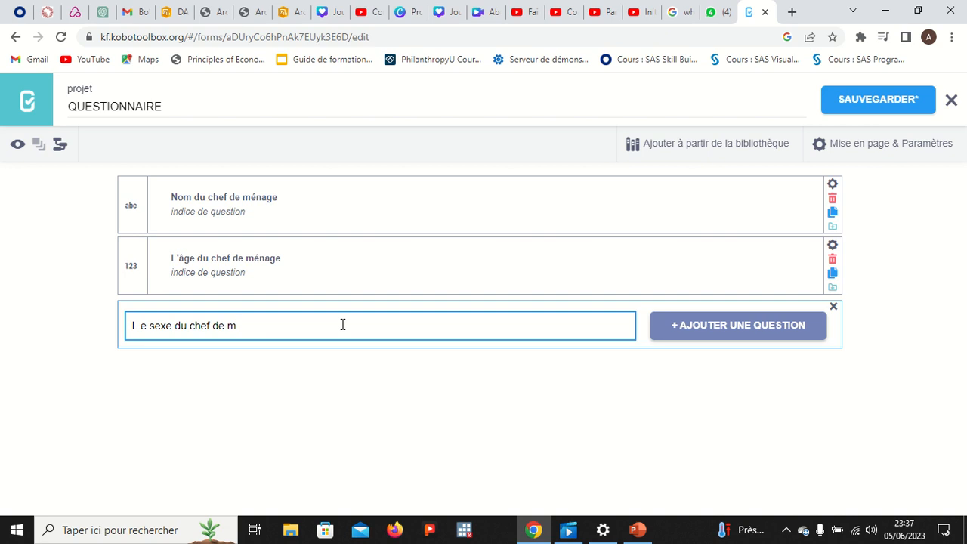
text(énage)
click(740, 325)
click(198, 293)
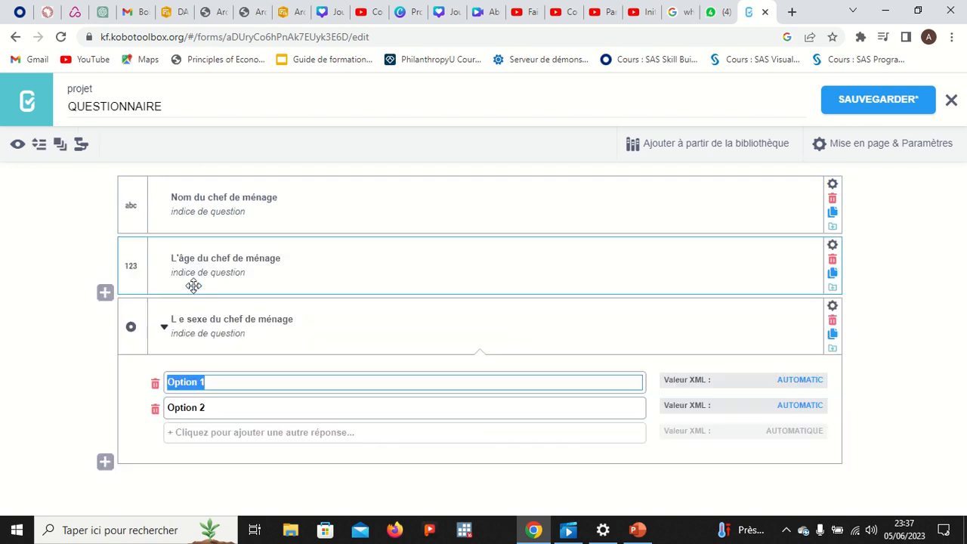
- Name the two answer options of the sex question Masculin and Feminin
text(M)
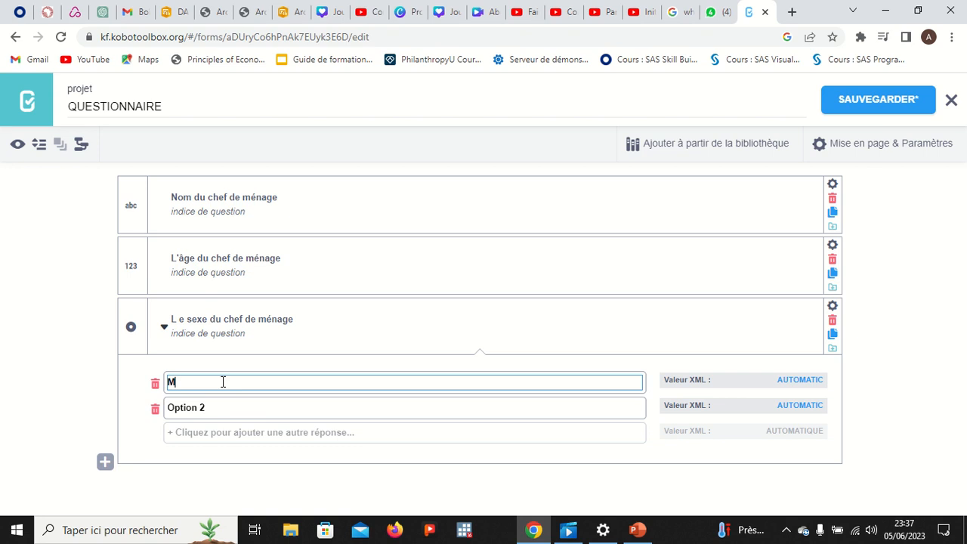
text(asculin)
click(217, 407)
key(BackSpace)
key(BackSpace)
key(BackSpace)
key(BackSpace)
key(BackSpace)
key(BackSpace)
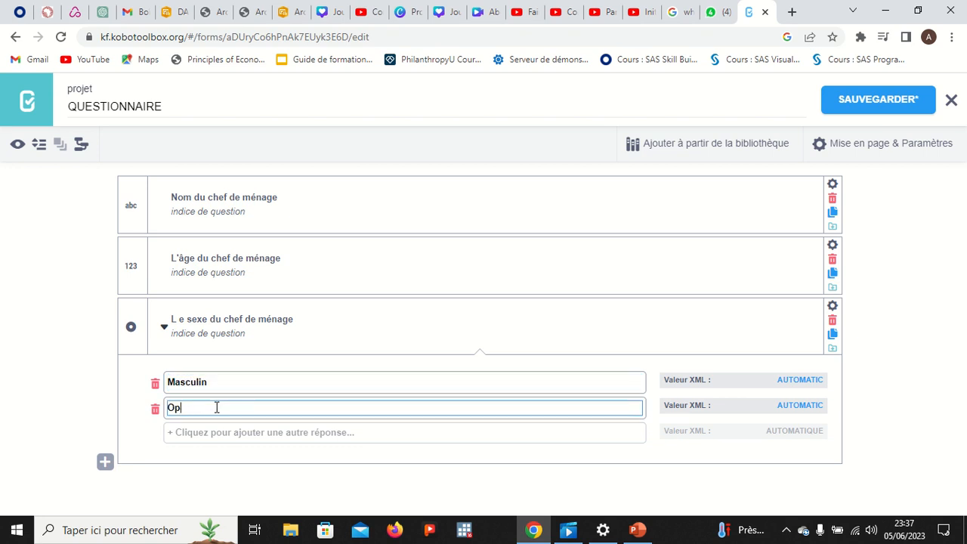
key(BackSpace)
key(BackSpace)
text(Feminin)
- Set the XML values of the two sex options to masculin and feminin, and collapse the question's options
double_click(804, 380)
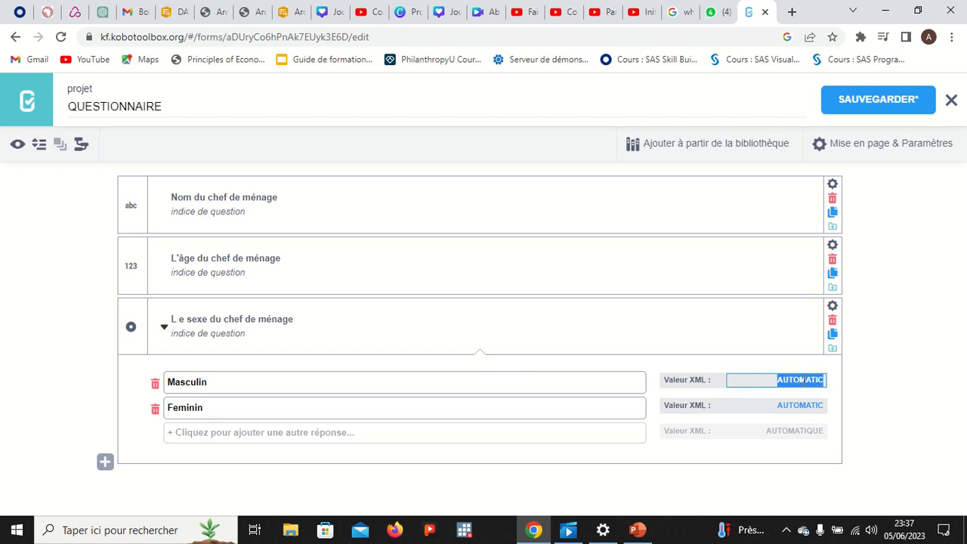
text(m)
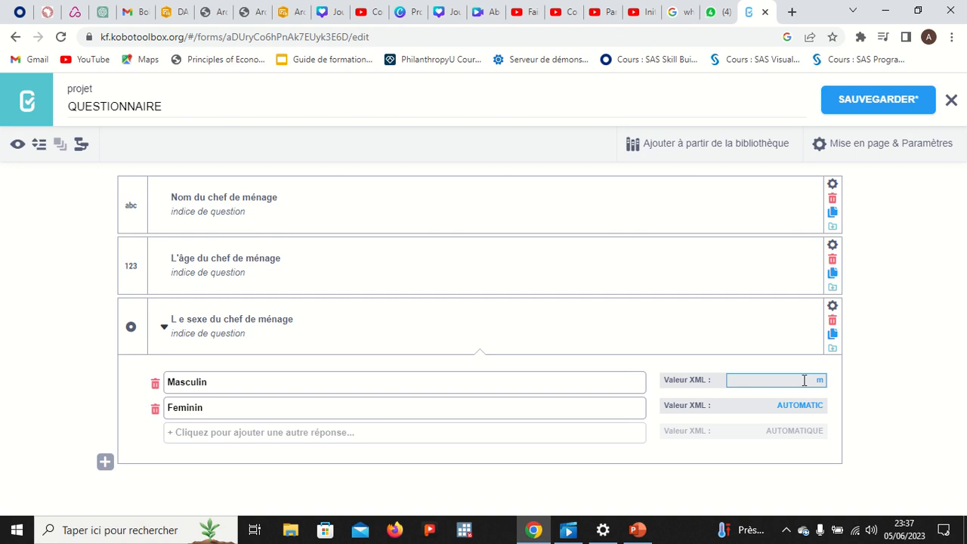
text(asculin)
click(804, 405)
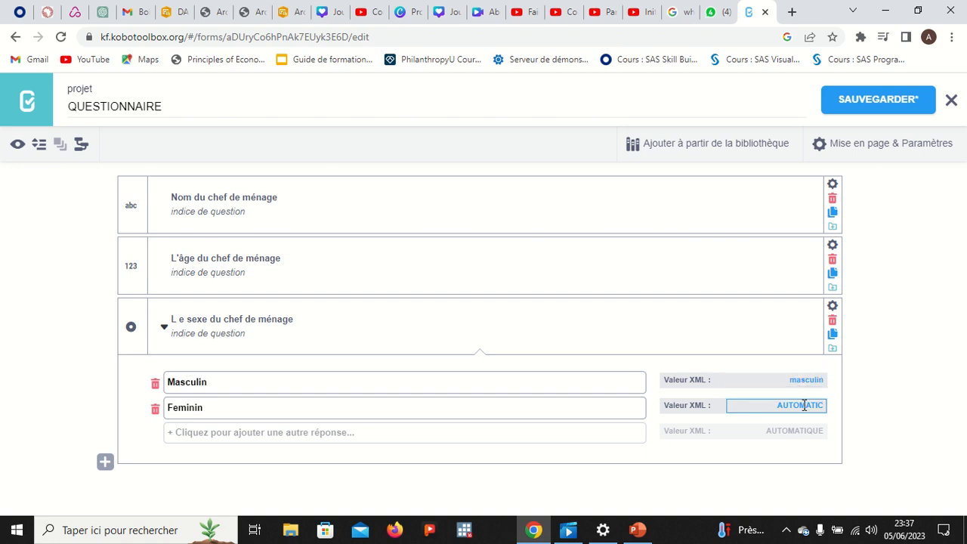
double_click(804, 405)
key(BackSpace)
text(feminin)
click(732, 335)
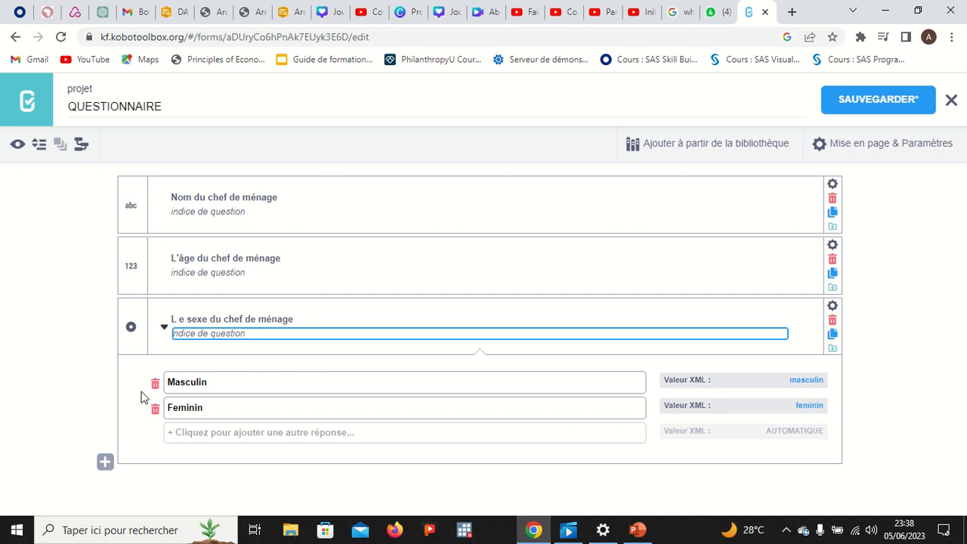
click(165, 330)
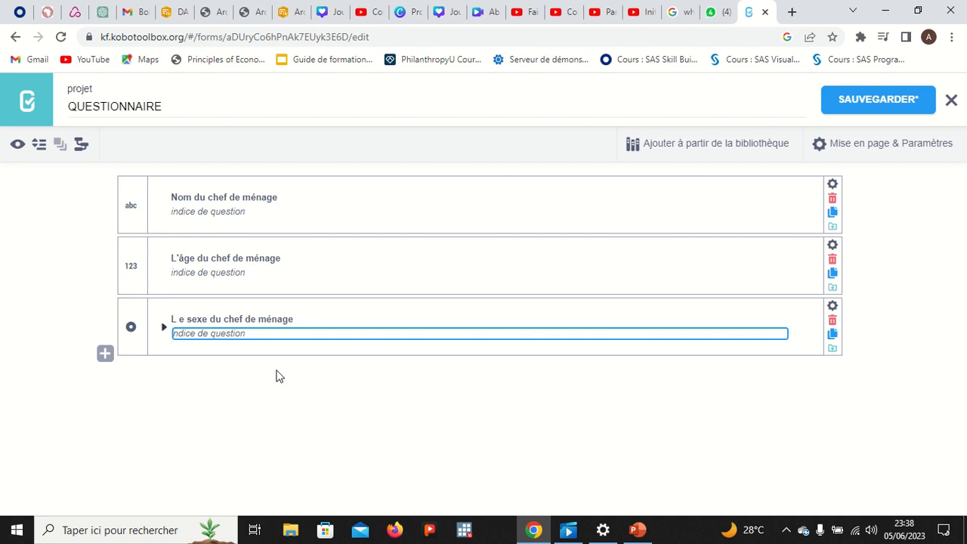
- Add a text (Texte) question worded "Nom du Membre de ménages" below the question on the head of household's sex
click(105, 355)
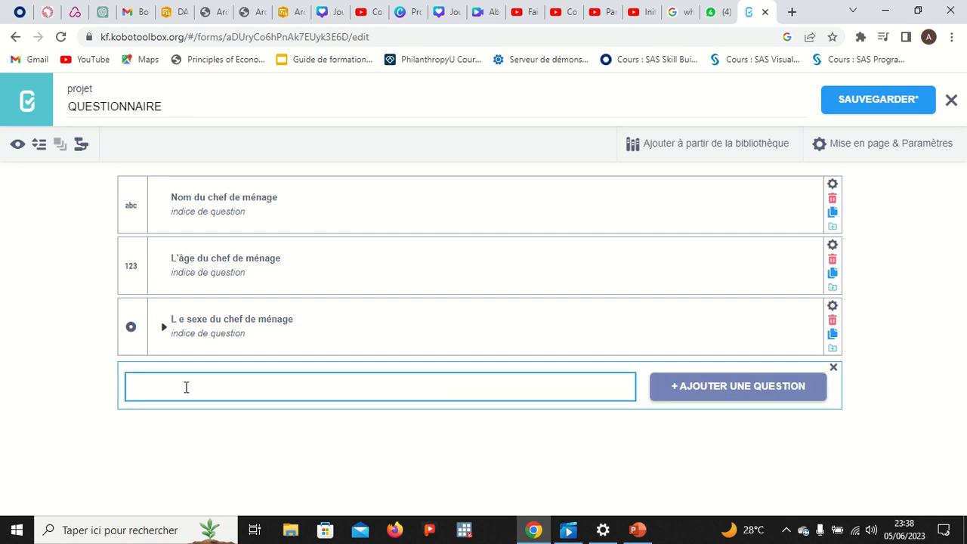
text(n)
key(BackSpace)
text(Nom du Membre de ménages)
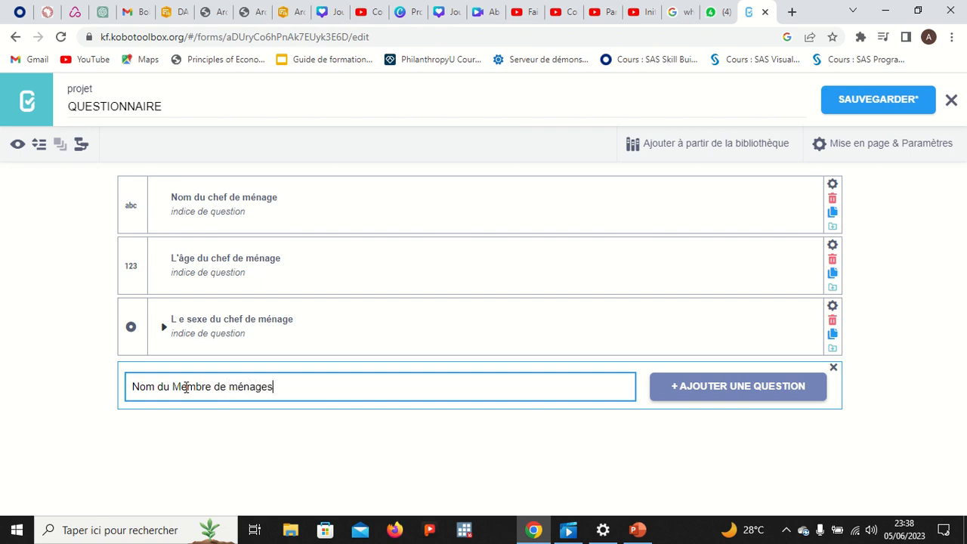
click(698, 388)
click(510, 290)
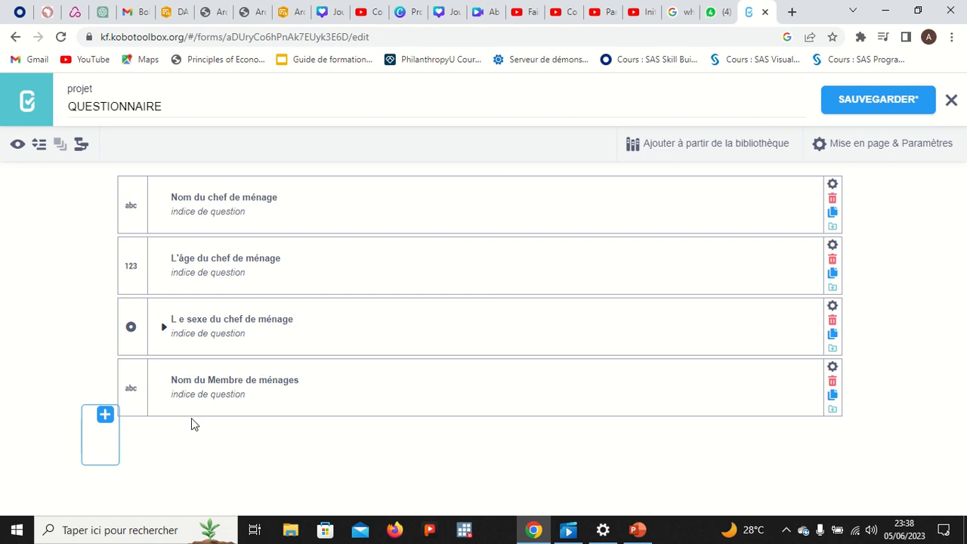
- Add a single-choice (Sélectionner un) question worded "Lien avec le chef de ménage" below the member name question
click(106, 417)
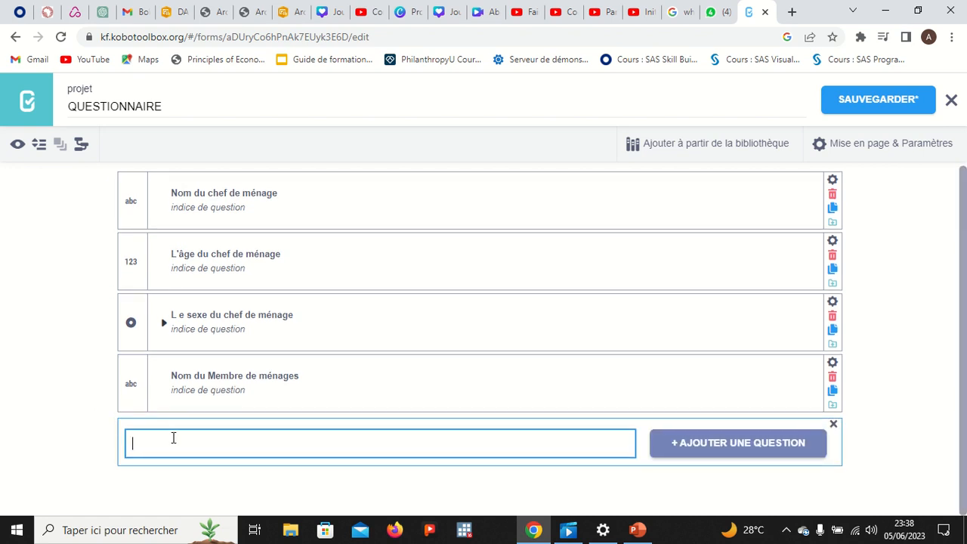
text(Lien avec le)
text(f)
key(BackSpace)
key(BackSpace)
text(hef de ménage)
click(704, 451)
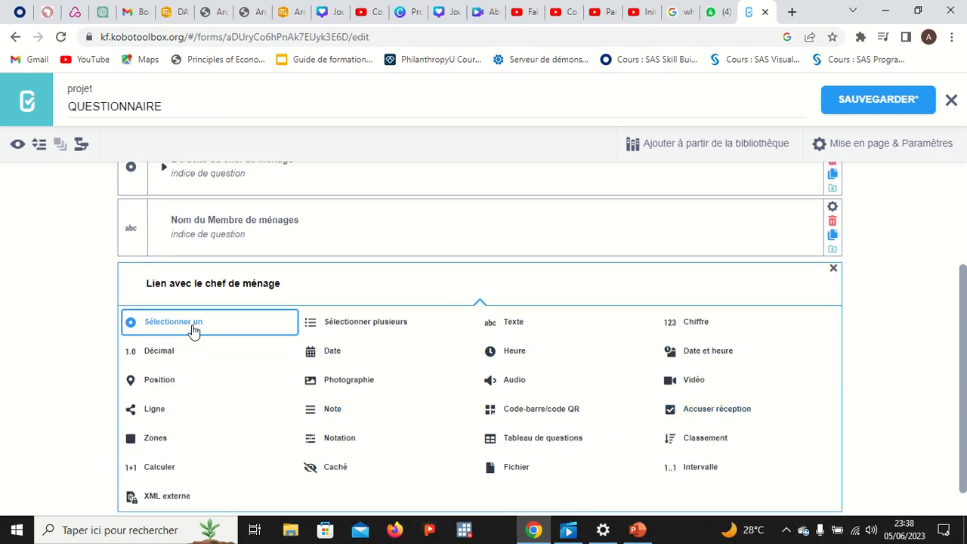
click(194, 329)
- Add three more answer options to the "Lien avec le chef de ménage" question
scroll(218, 418, down, 2)
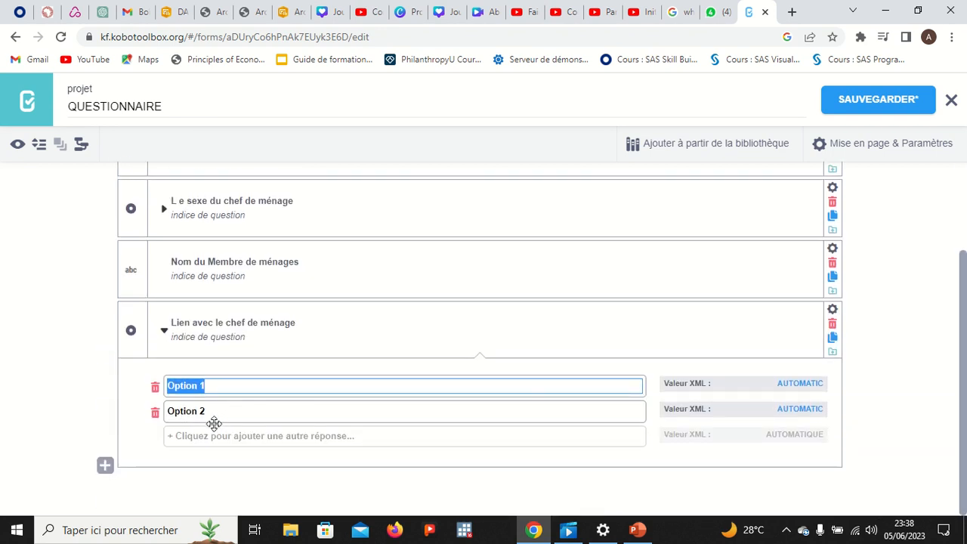
click(217, 441)
click(216, 460)
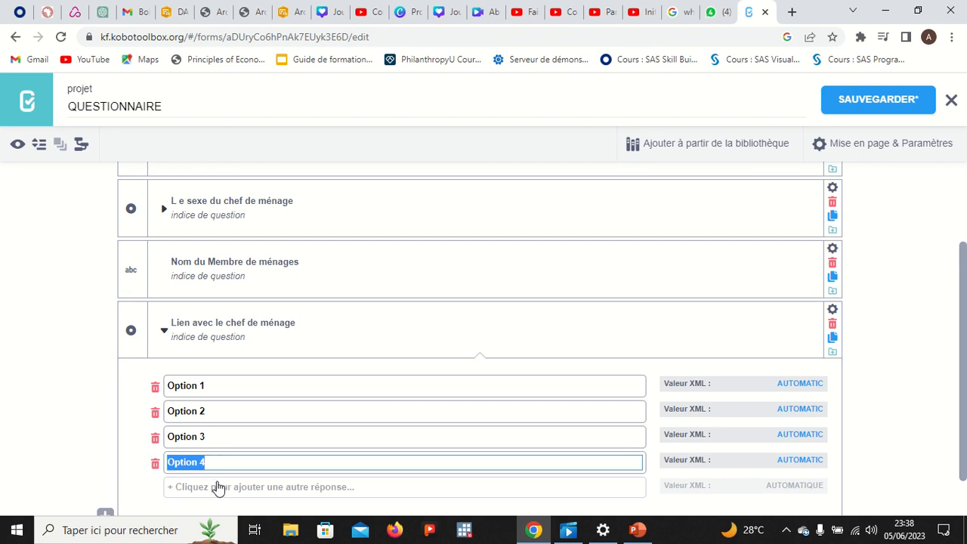
click(216, 485)
- Name the first answer option of the "Lien avec le chef de ménage" question Epoux/Epouse
click(215, 388)
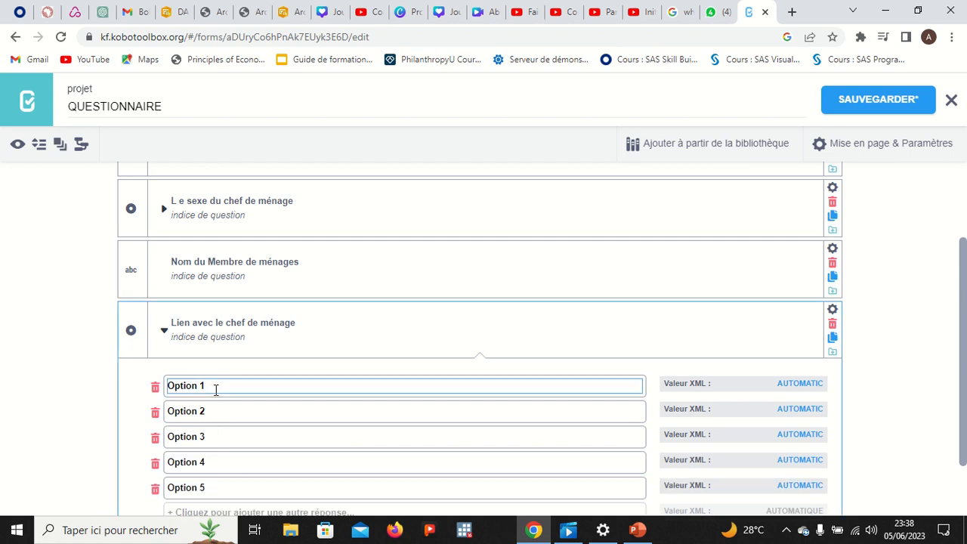
key(BackSpace)
key(BackSpace)
key(BackSpace)
key(BackSpace)
key(BackSpace)
key(BackSpace)
key(BackSpace)
text(E)
text(poux)
text(/e)
text(Epouse)
- Name the second and third answer options of the relationship question Fils/Fille and Père/Mère
drag(209, 413, 163, 413)
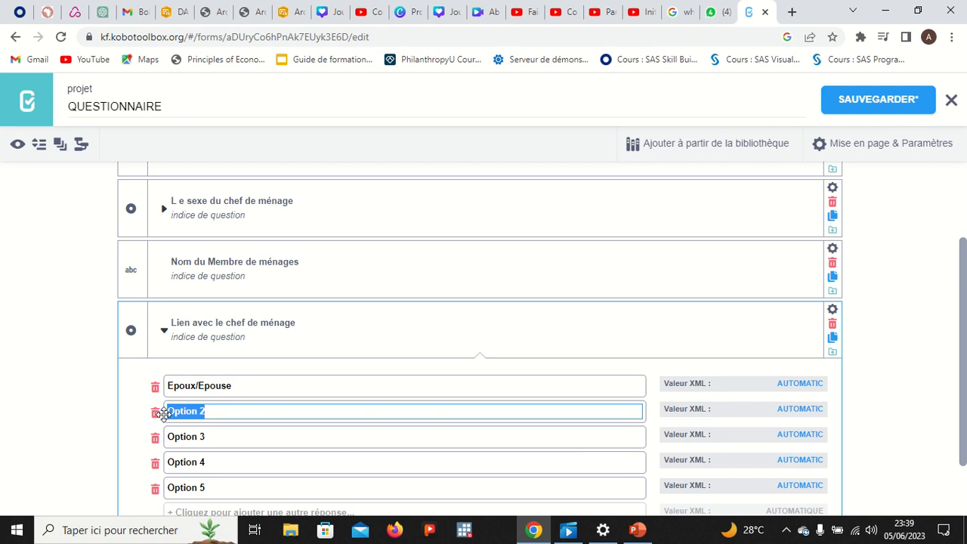
text(Fils)
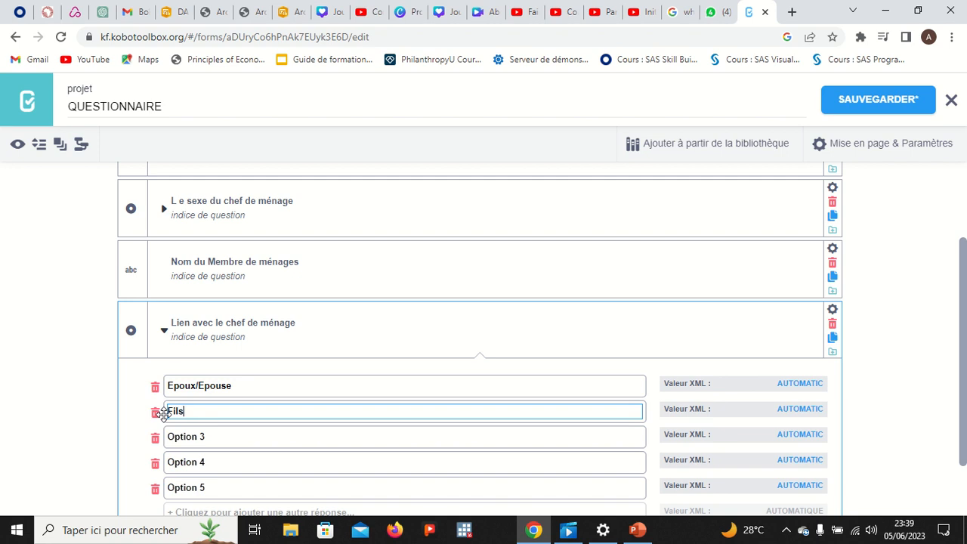
text(/Fille)
click(214, 435)
drag(213, 435, 168, 436)
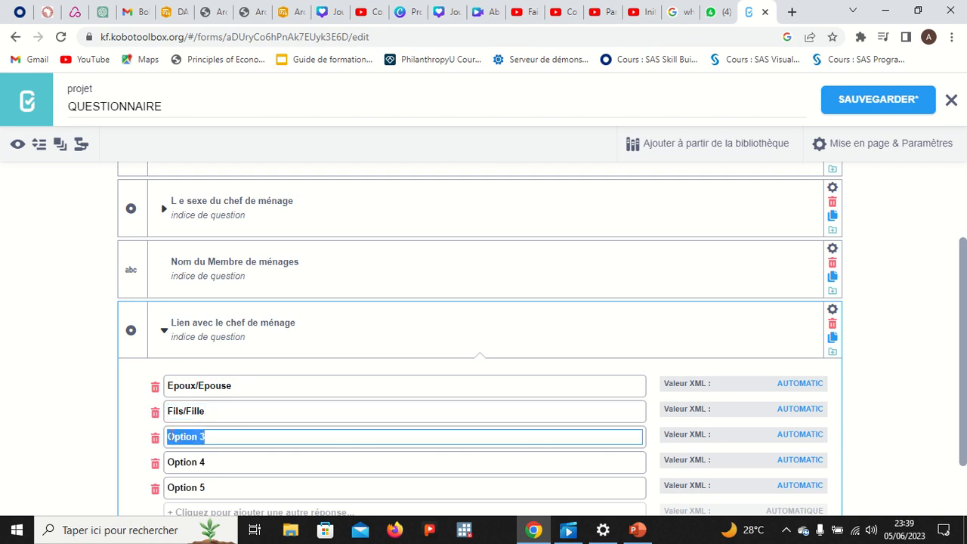
text(P)
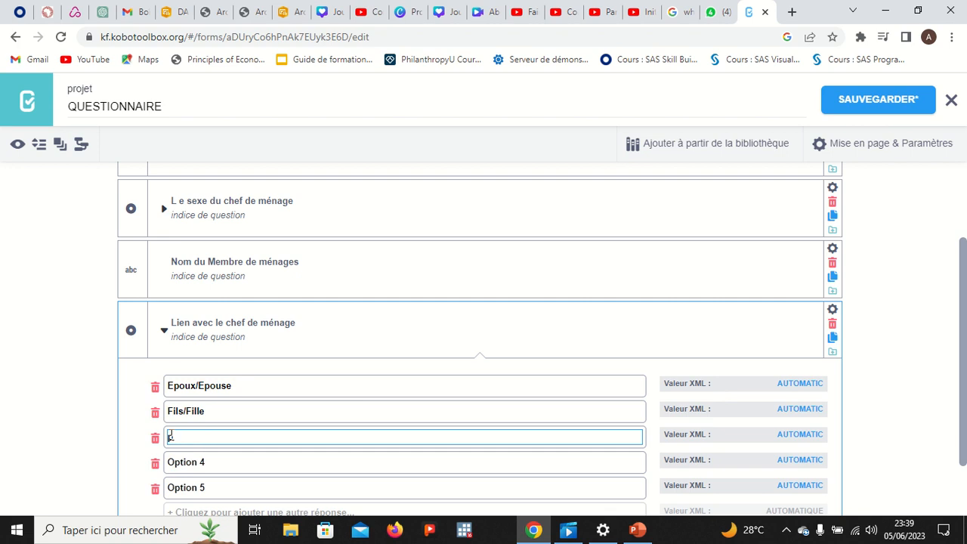
key(BackSpace)
text(Père/Mère)
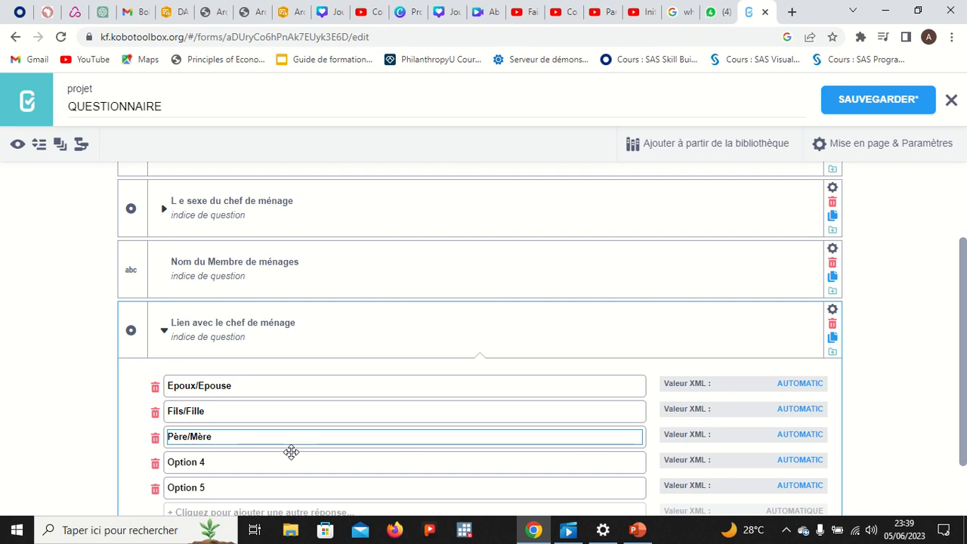
- Name the fourth relationship option Autre Parent and delete the unused fifth option
click(220, 462)
key(ctrl+a)
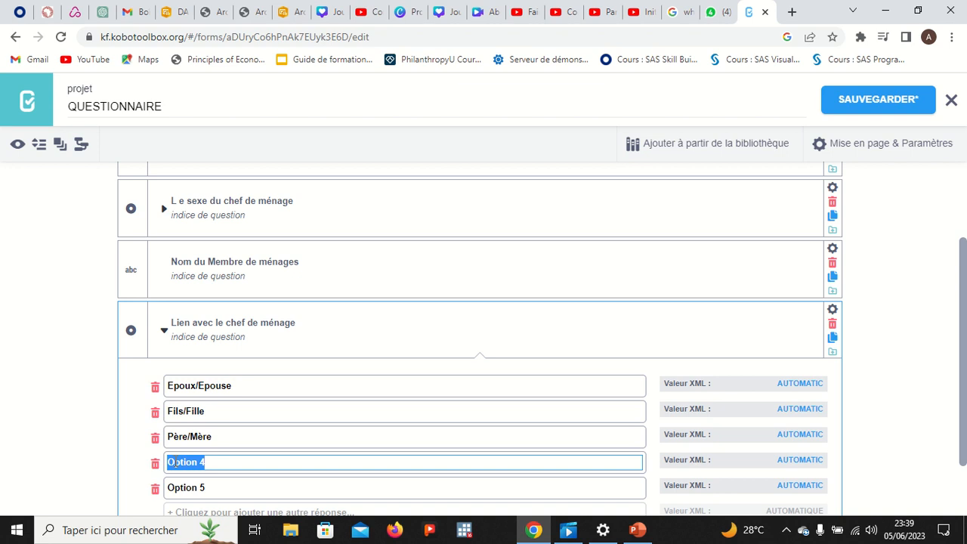
text(A)
key(BackSpace)
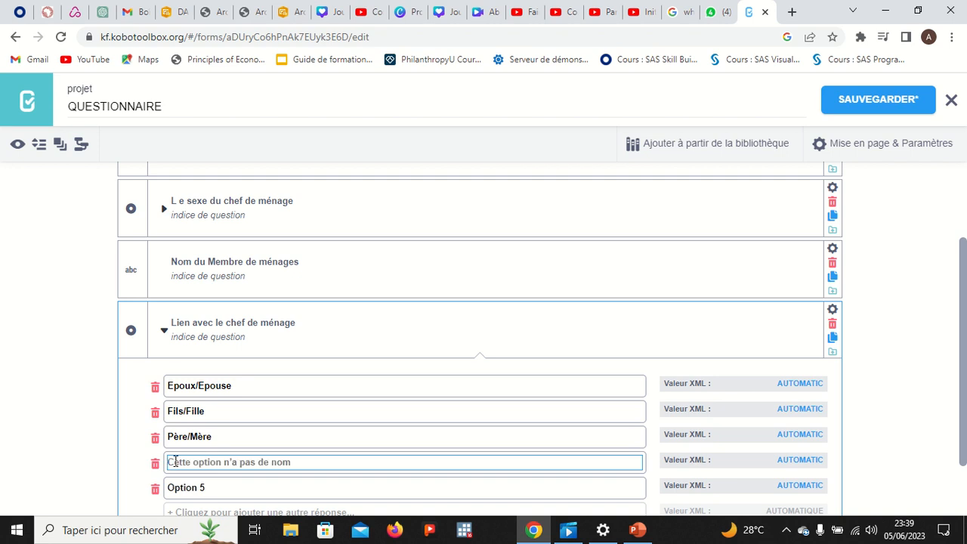
text(Autre)
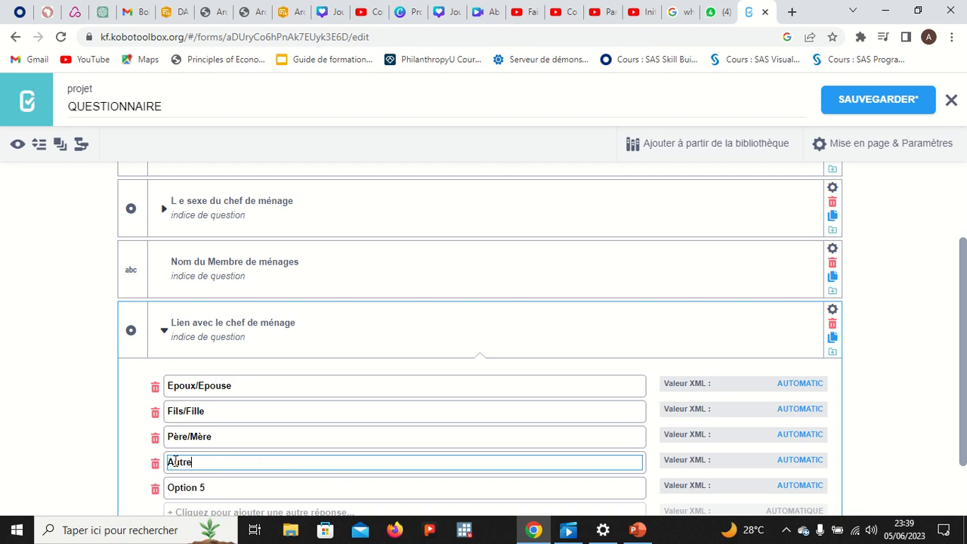
text( Parent)
scroll(266, 479, down, 1)
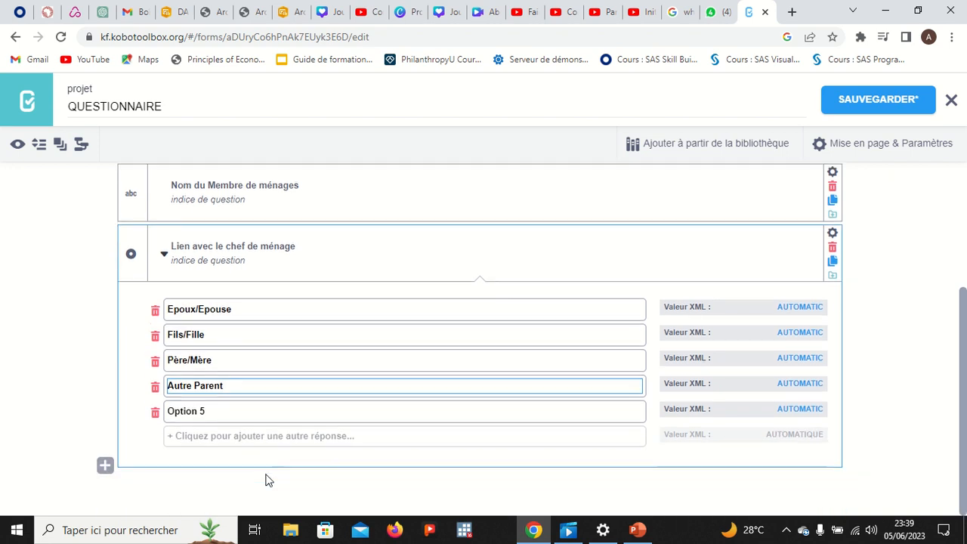
click(155, 413)
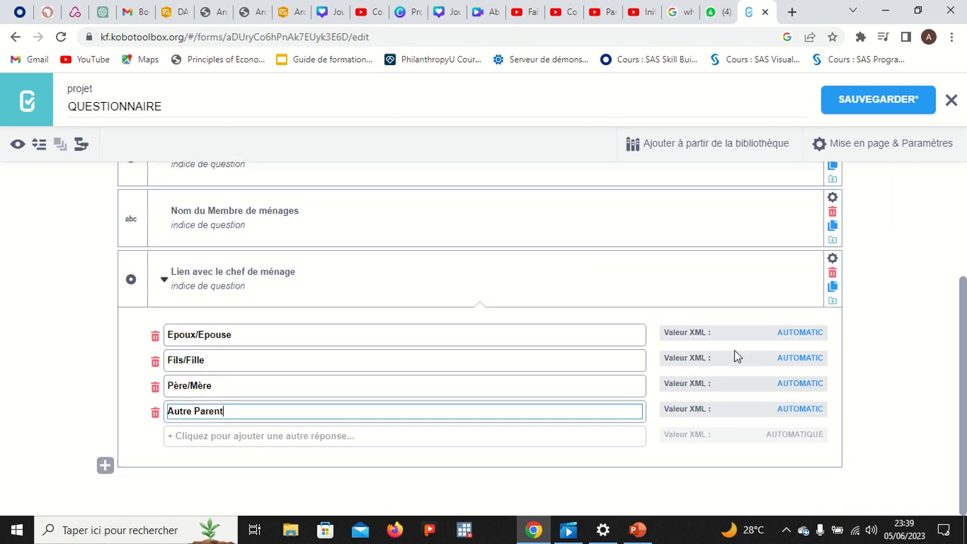
- Set the XML values of the Epoux/Epouse and Fils/Fille options to epoux_epouse and fils_fille
click(814, 333)
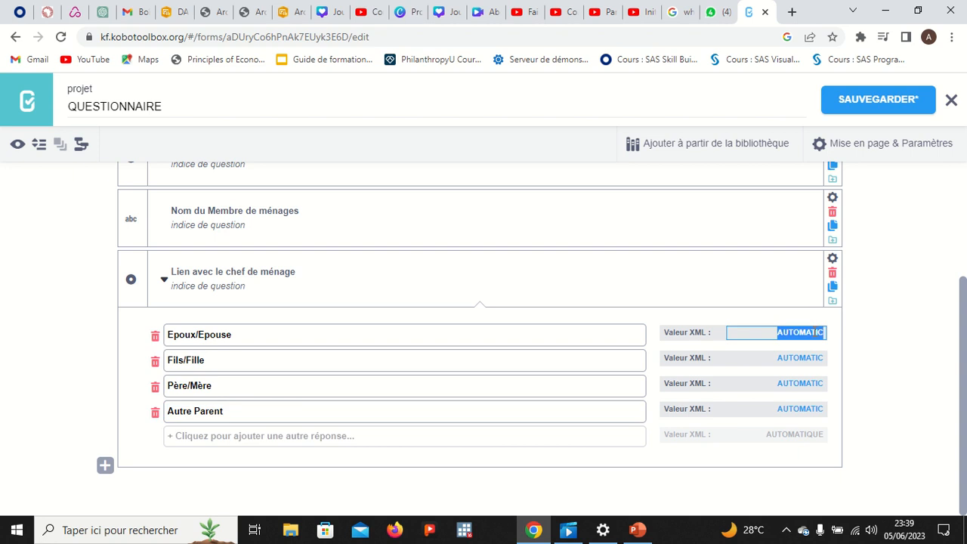
text(epo)
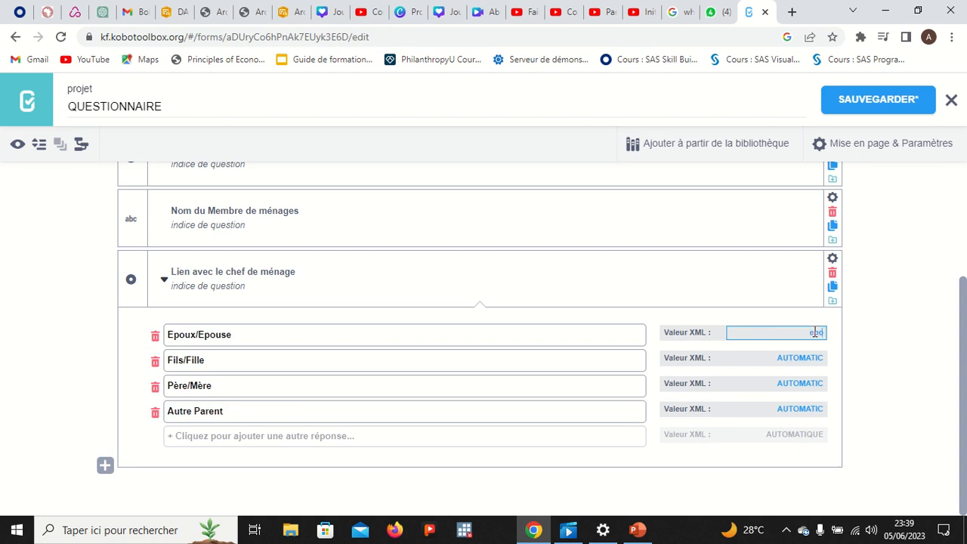
text(ux_ epouse)
right_click(803, 332)
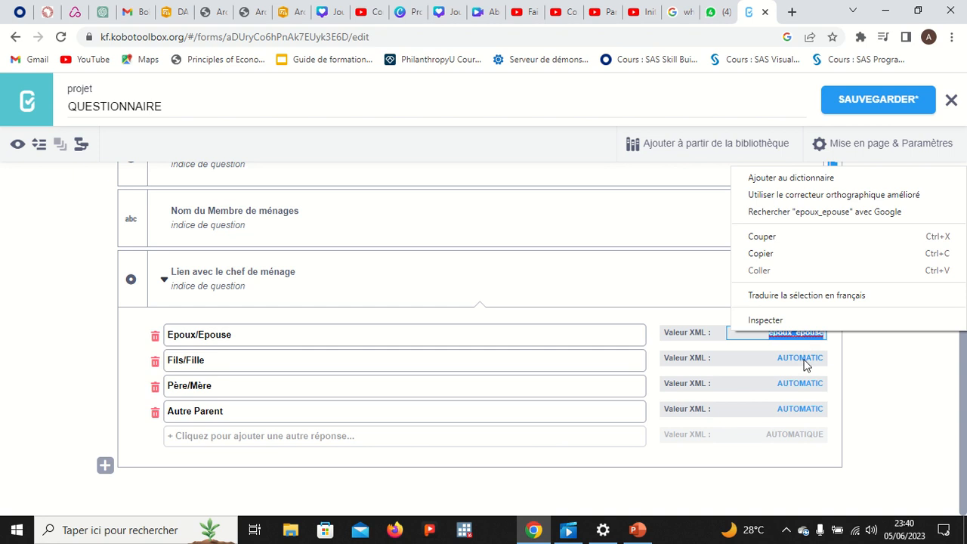
double_click(806, 361)
key(BackSpace)
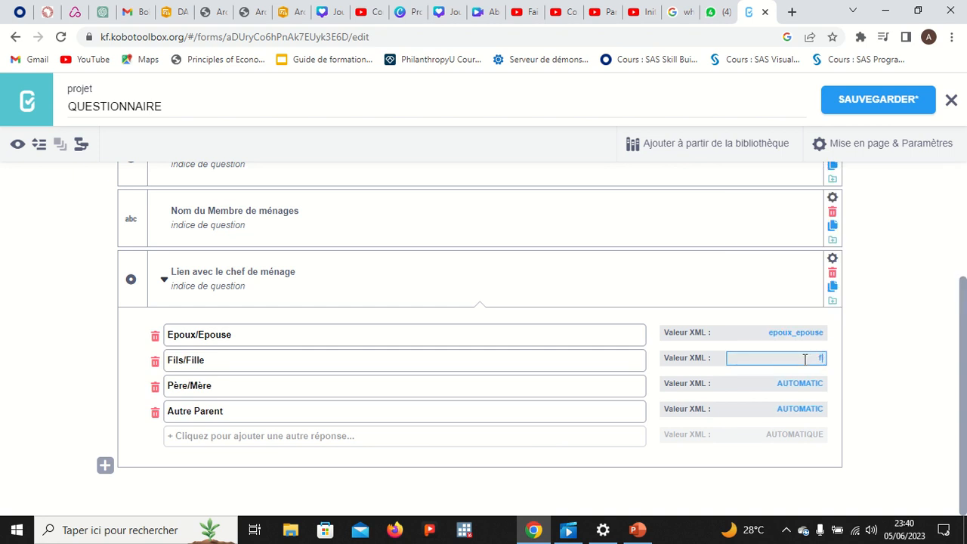
text(fils_fille)
- Set the XML values of the Père/Mère and Autre Parent options to pere_mere and autre_parent
double_click(802, 384)
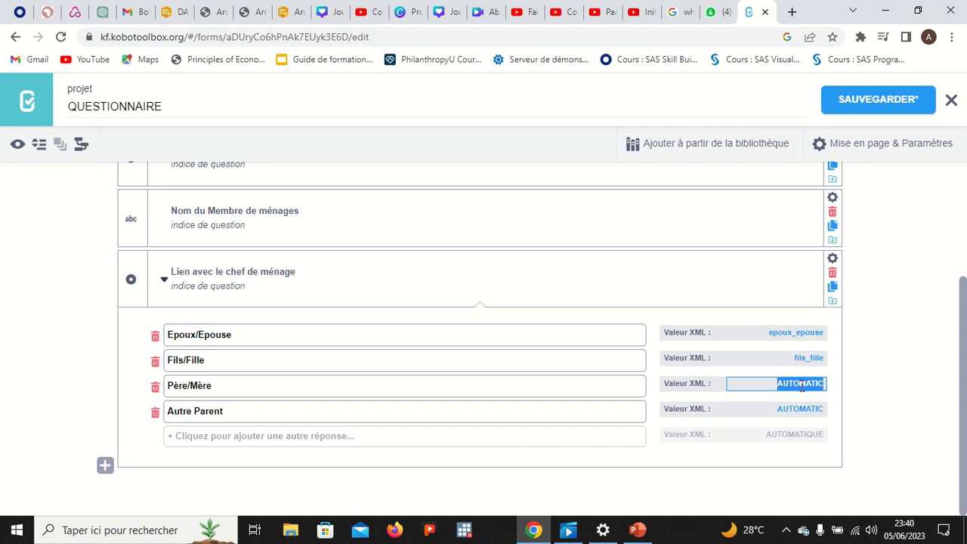
key(BackSpace)
text(pere)
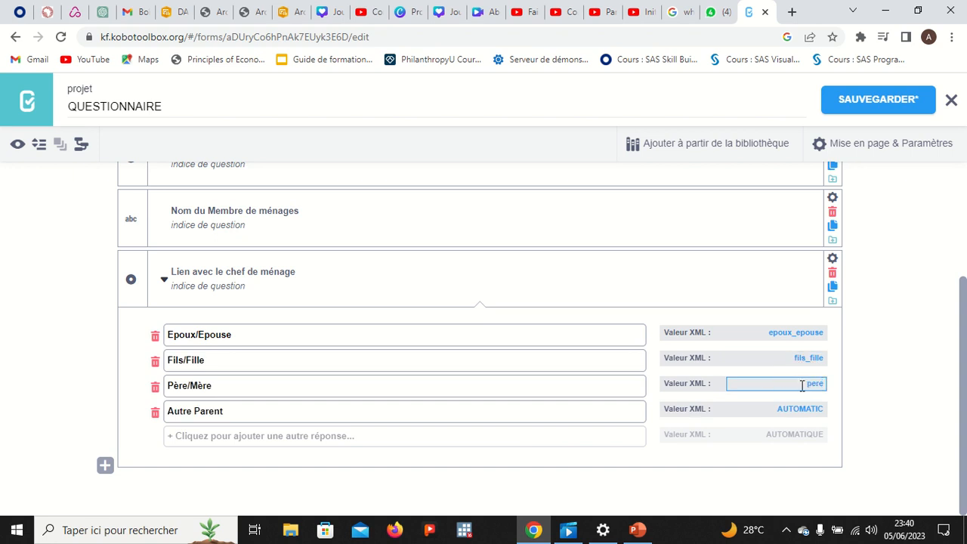
text(_mere)
double_click(802, 409)
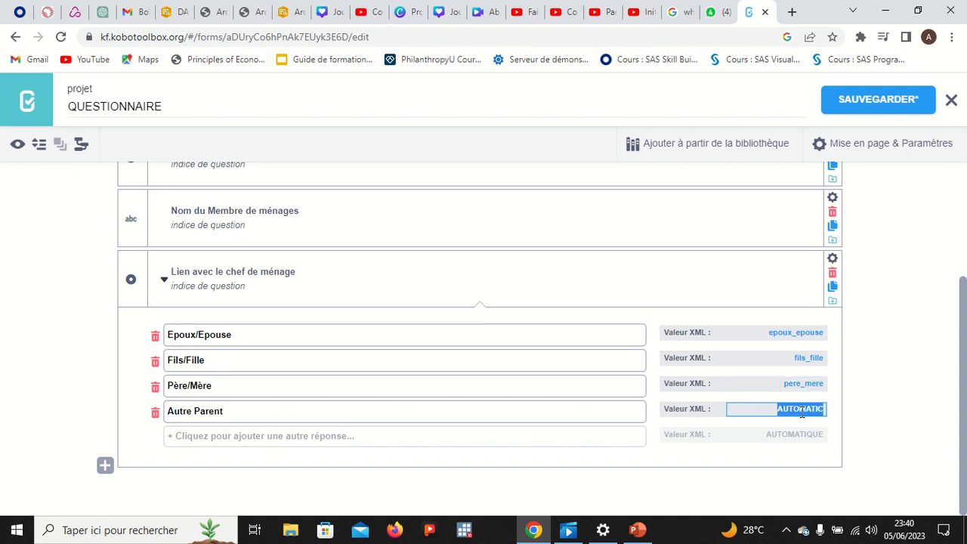
key(BackSpace)
text(autre_parent)
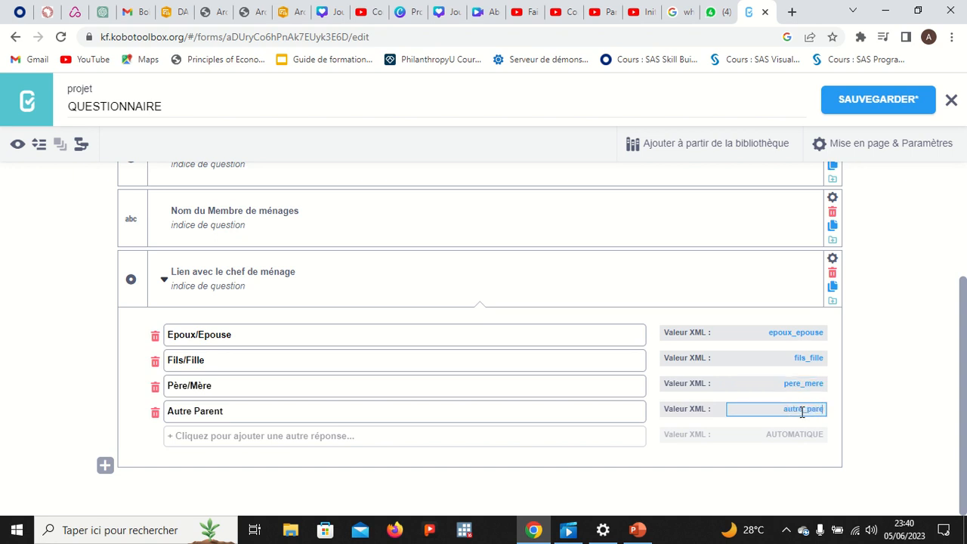
click(641, 274)
- Add a number (Chiffre) question worded "L'âge de ménage" below the relationship question
click(105, 465)
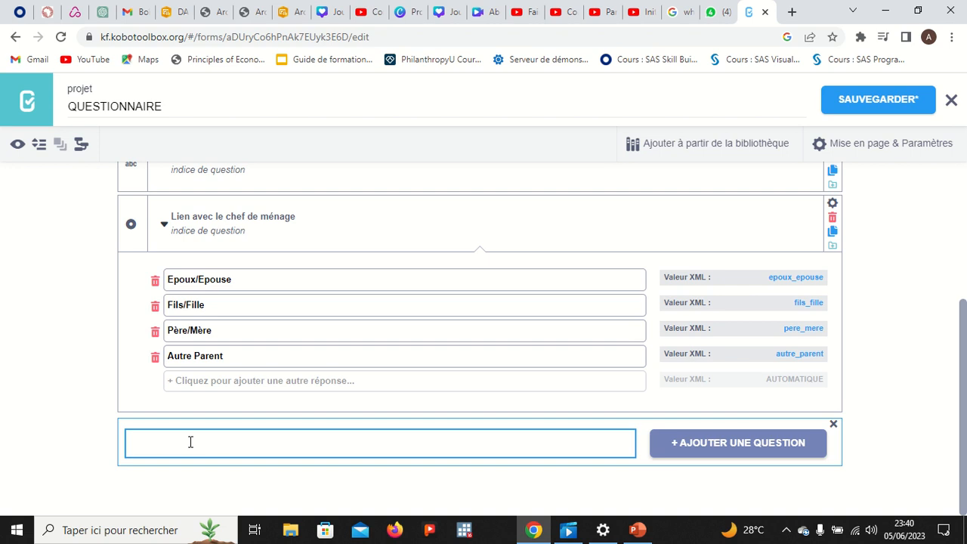
text(L)
text(')
text(âe du)
key(BackSpace)
key(BackSpace)
key(BackSpace)
key(BackSpace)
key(BackSpace)
text(ge de ménage)
click(786, 446)
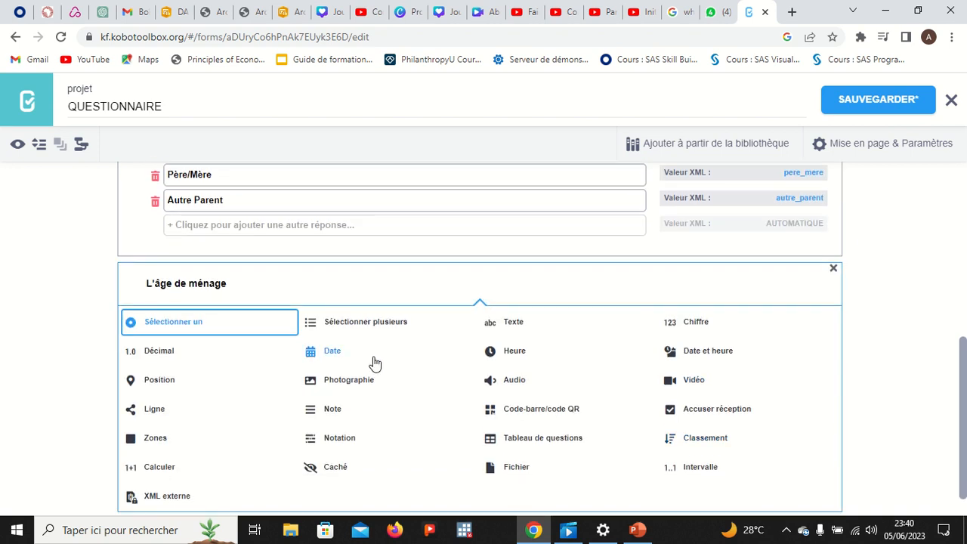
click(687, 325)
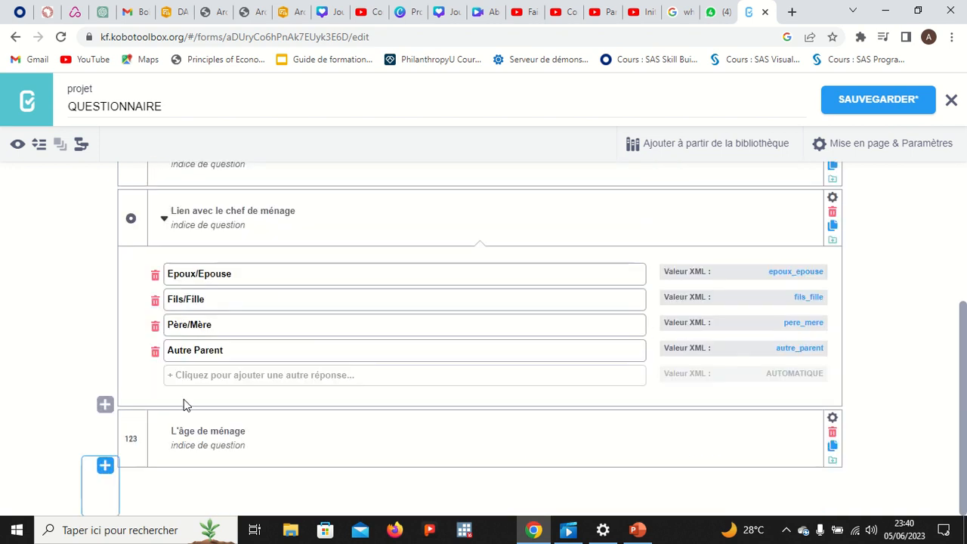
- Add a single-choice (Sélectionner un) question worded "Le sexe du membre de ménage" below the "L'âge de ménage" question
click(110, 468)
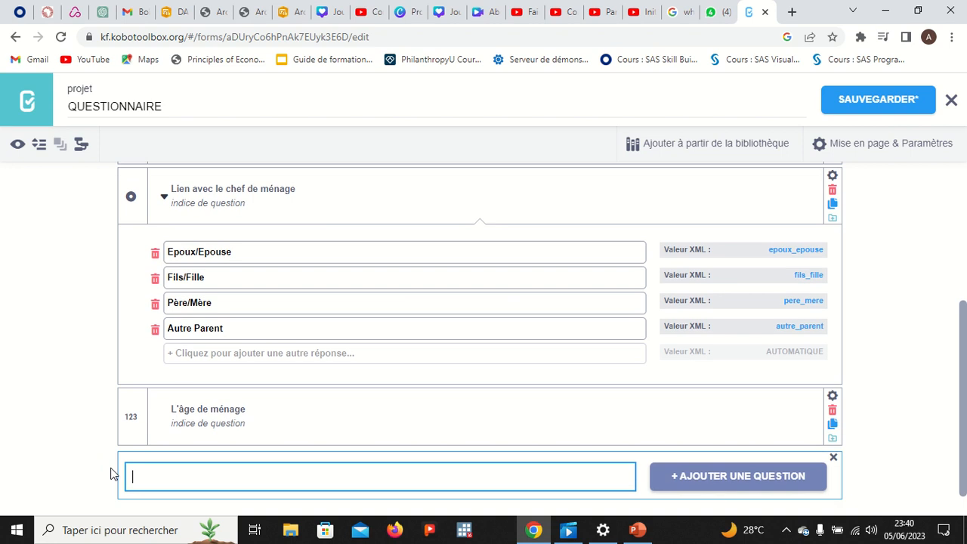
text(L)
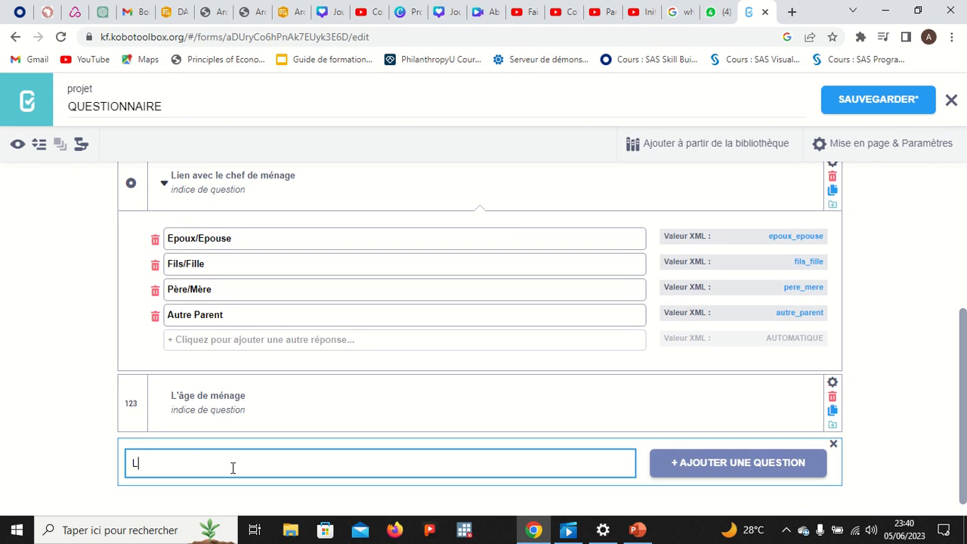
text(e sexe du memebre de)
key(BackSpace)
key(BackSpace)
key(BackSpace)
key(BackSpace)
key(BackSpace)
key(BackSpace)
key(BackSpace)
key(BackSpace)
text(rebre de m")
key(BackSpace)
key(BackSpace)
text(é)
key(BackSpace)
text(ménage)
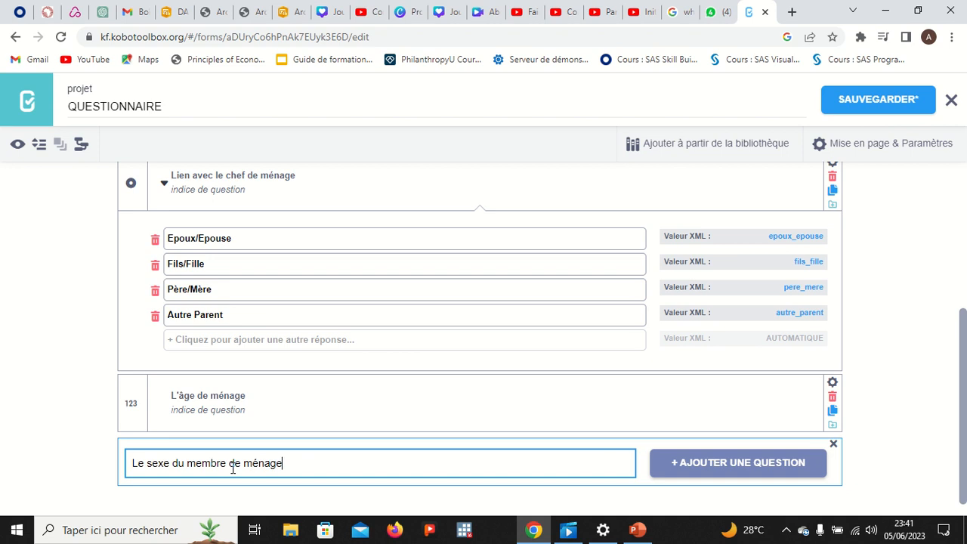
click(733, 462)
click(174, 341)
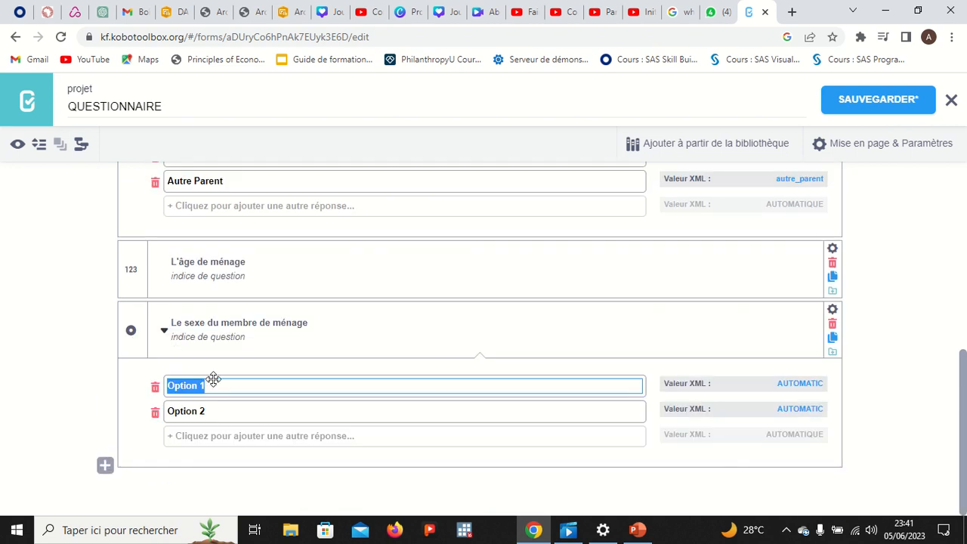
- Name the first option of the member sex question Masculin and set its XML value to masculin
text(Masculin)
key(Tab)
text(M)
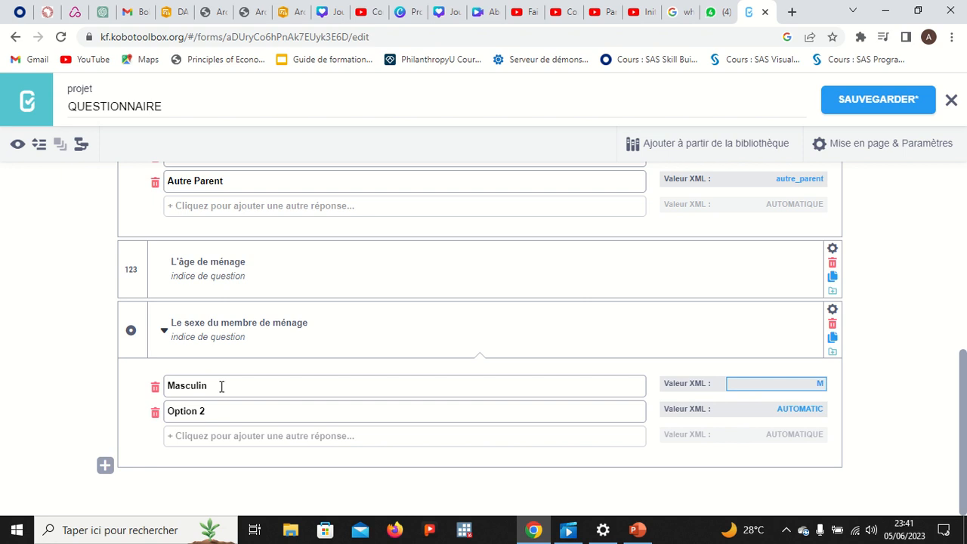
text(masculin)
key(Tab)
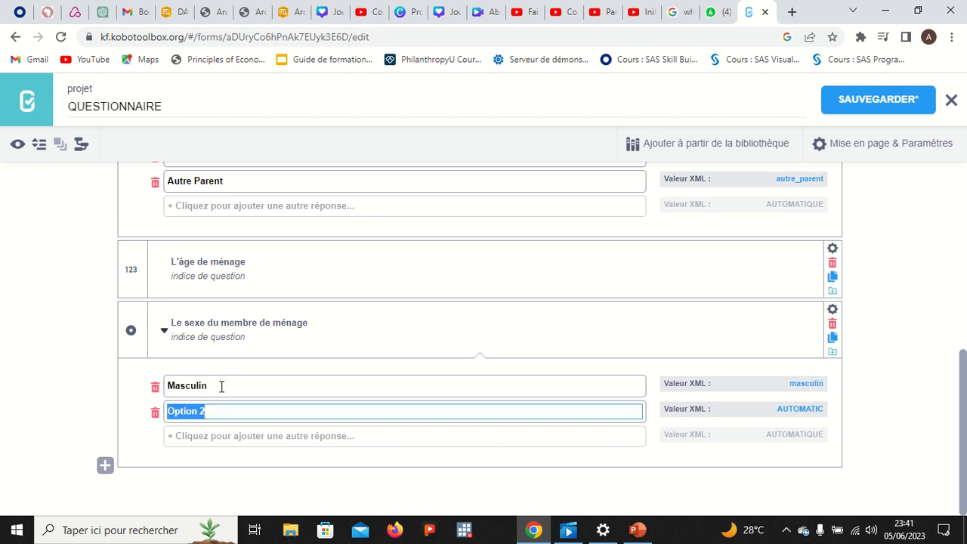
- Name the second option of the member sex question Feminin and set its XML value to feminin
text(Fe)
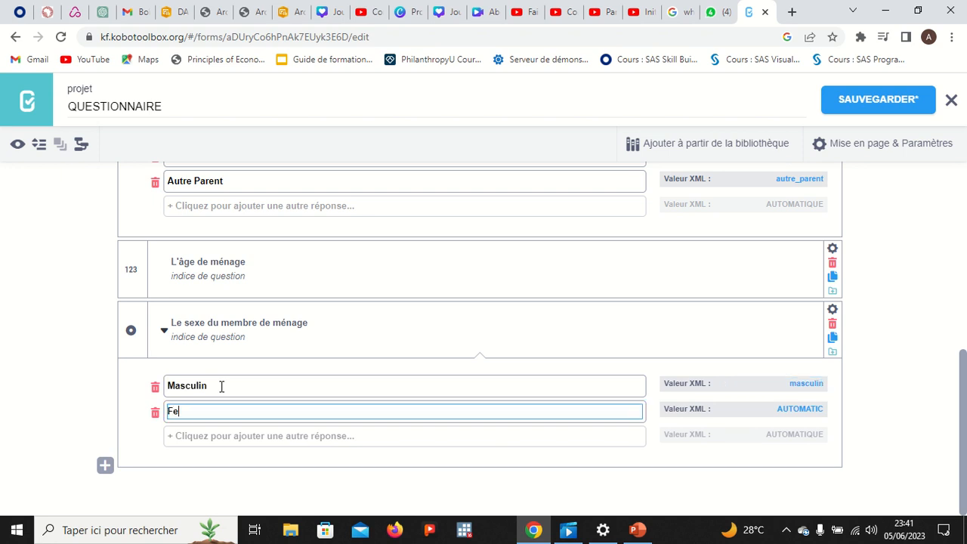
text(minin)
key(Tab)
text(feminin)
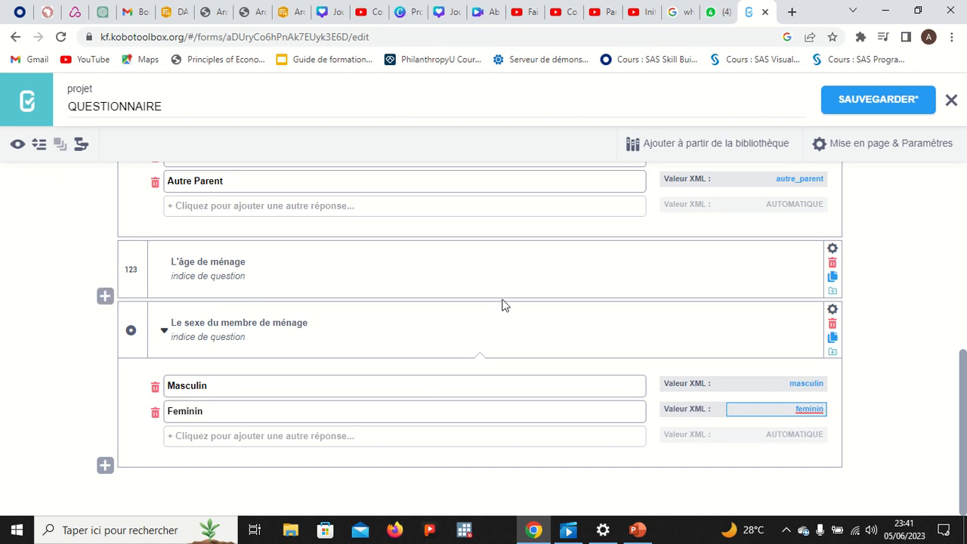
- Collapse the answer options of the "Le sexe du membre de ménage" and "Lien avec le chef de ménage" questions
click(163, 333)
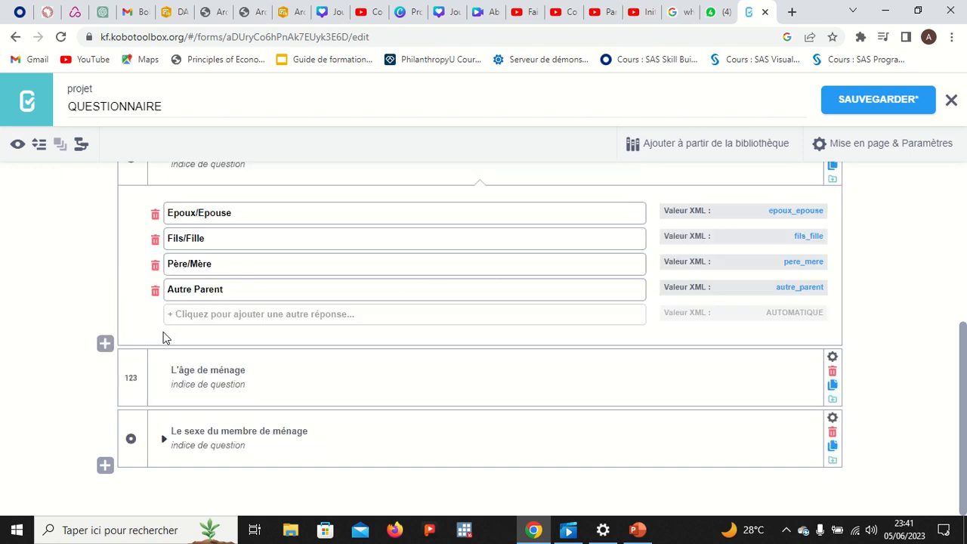
scroll(173, 211, up, 1)
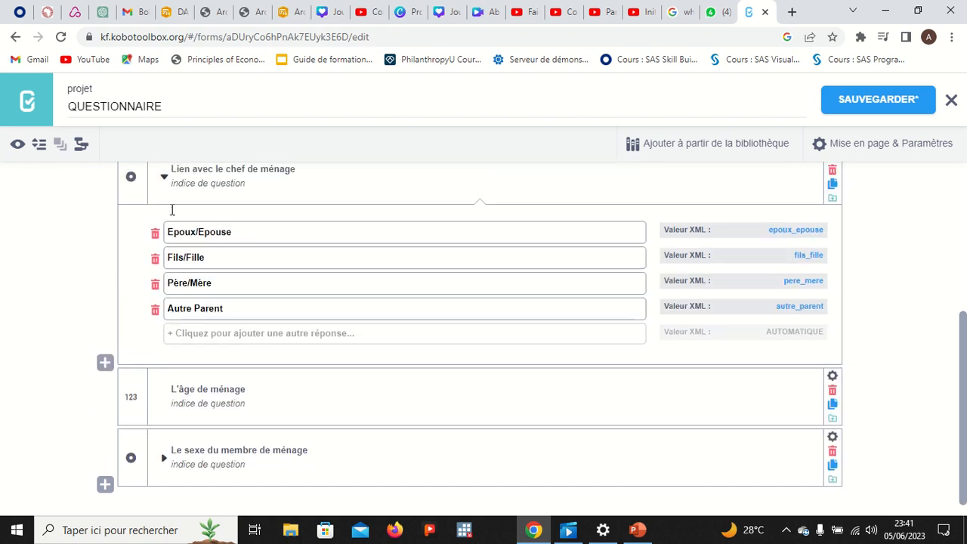
click(164, 178)
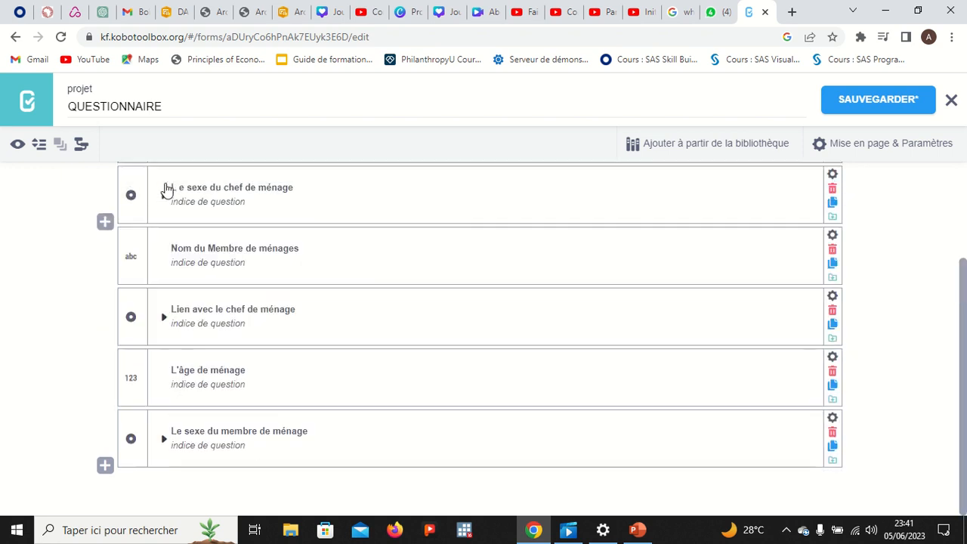
- Save the form, close the form editor and deploy the QUESTIONNAIRE project
click(887, 112)
scroll(581, 263, up, 4)
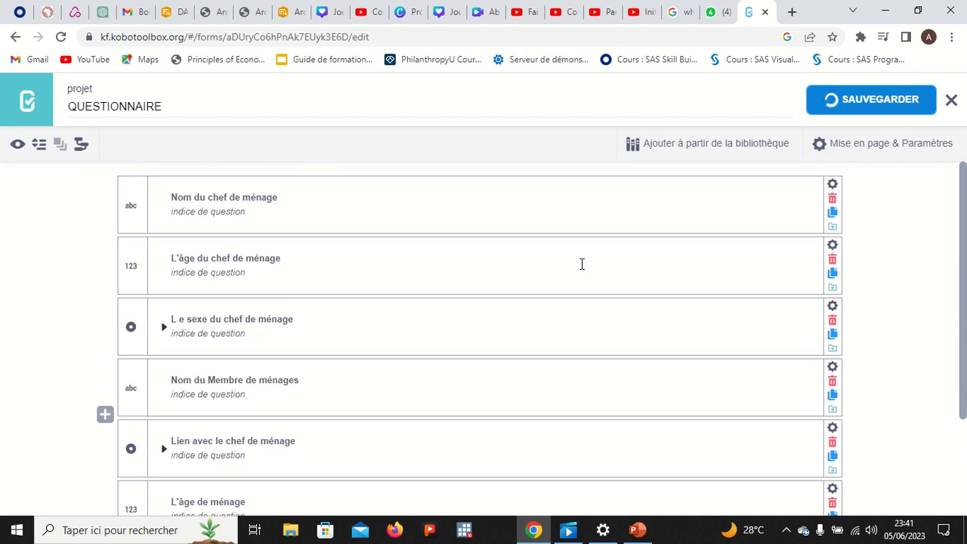
scroll(581, 263, down, 3)
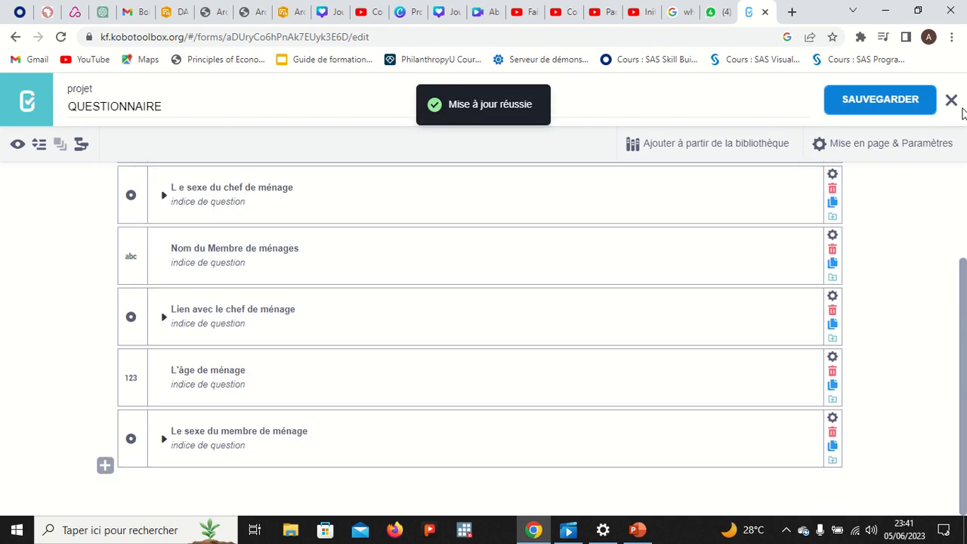
click(950, 101)
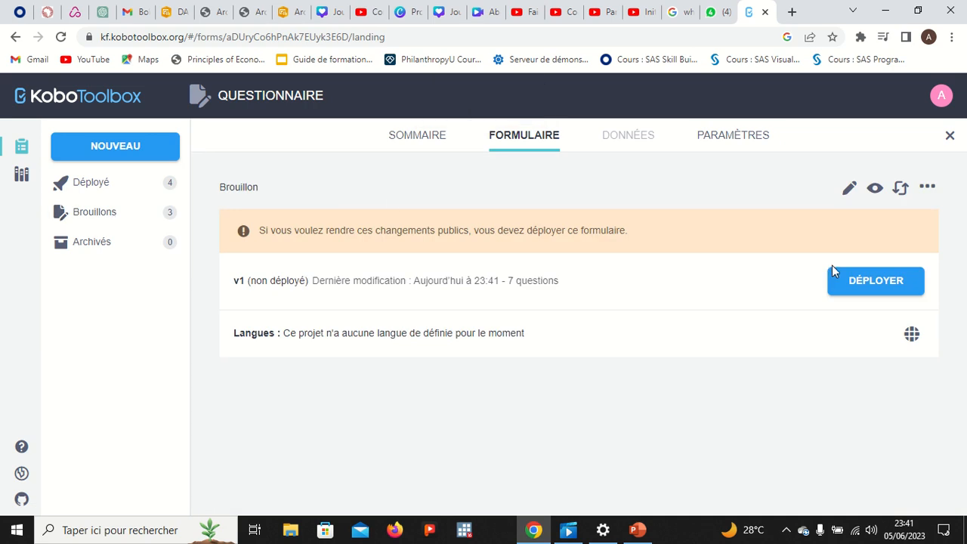
click(871, 286)
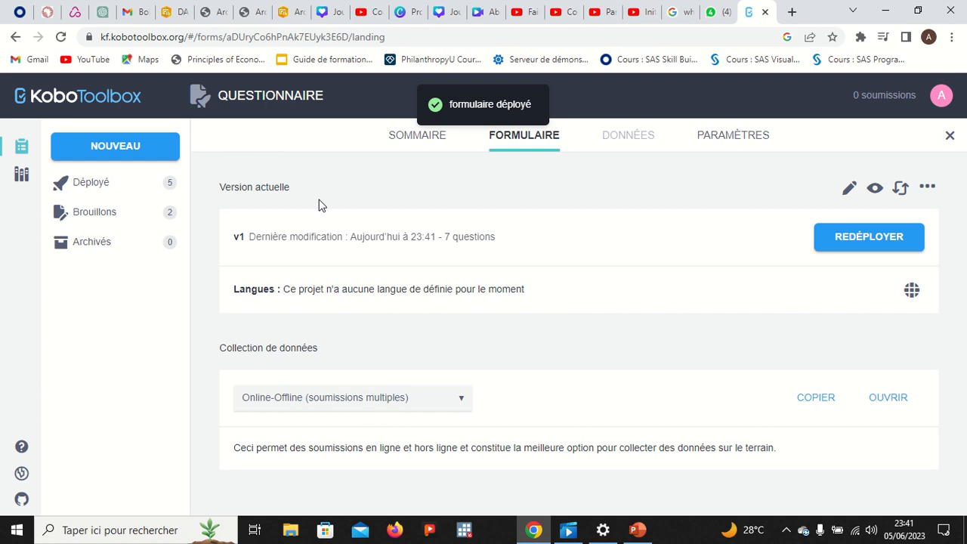
- Reopen the form for editing and collapse the answer options of all three single-choice questions
click(849, 191)
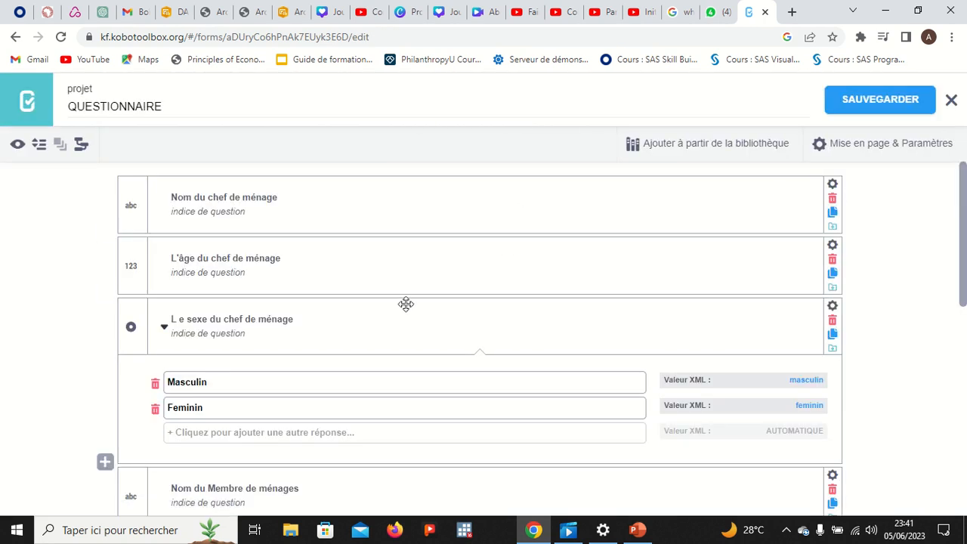
click(163, 330)
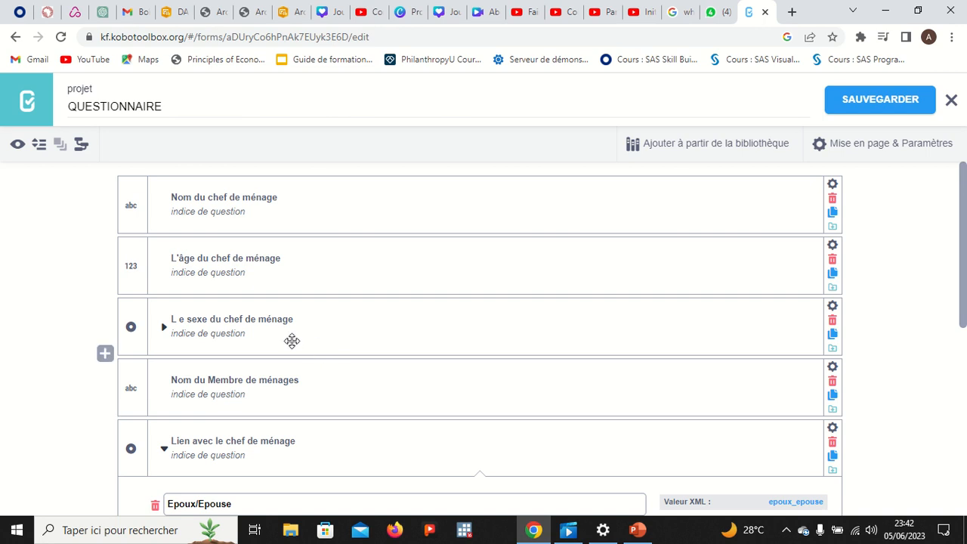
scroll(291, 340, down, 2)
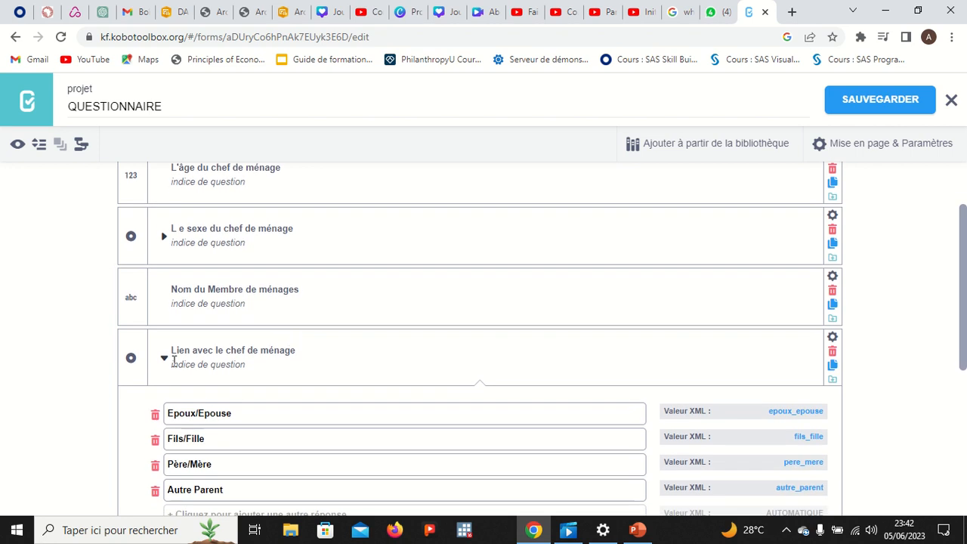
click(163, 358)
scroll(163, 361, down, 1)
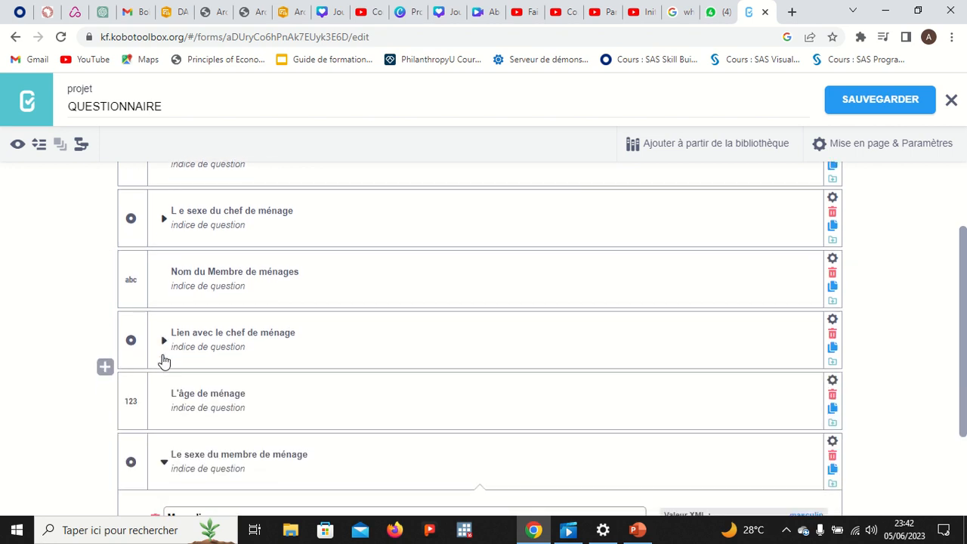
scroll(163, 361, down, 2)
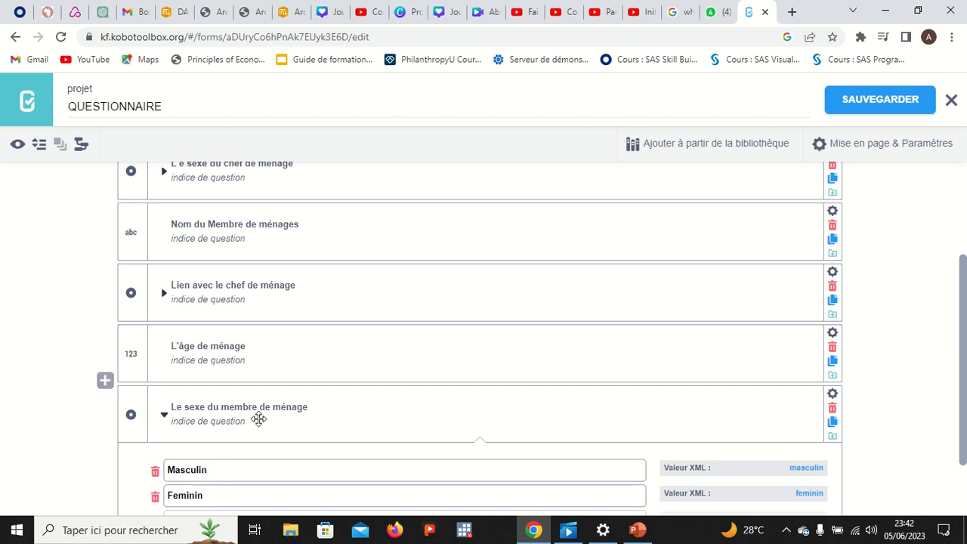
click(164, 415)
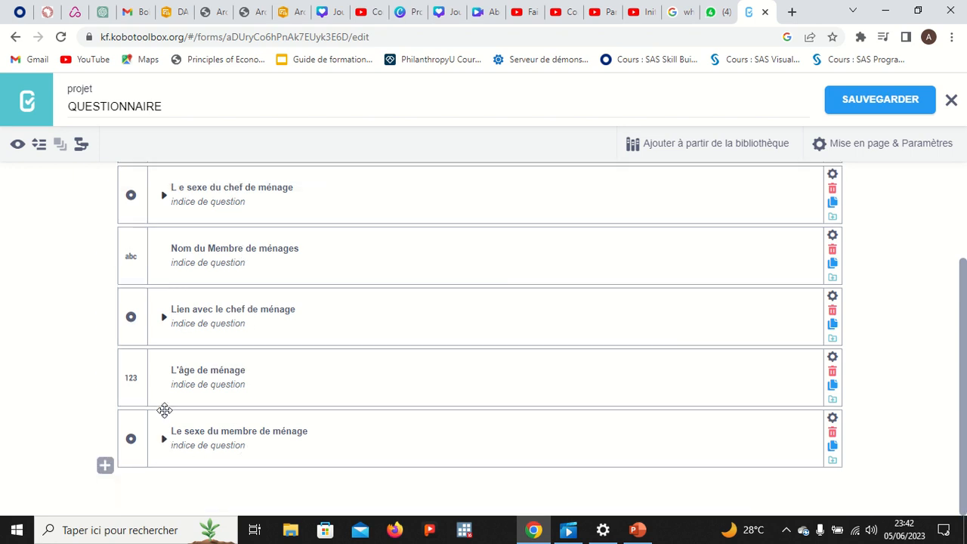
- Select the four household member questions, from "Nom du Membre de ménages" through "Le sexe du membre de ménage"
click(133, 432)
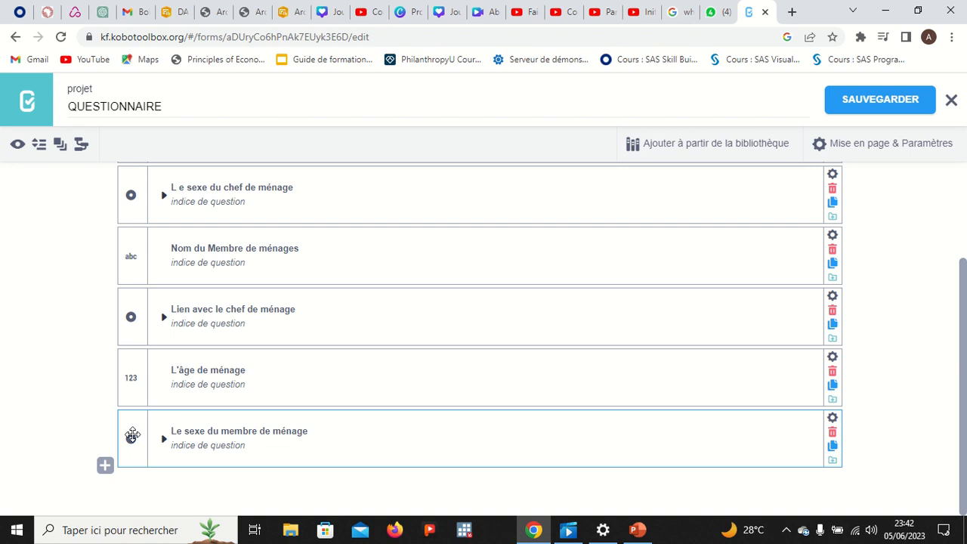
click(130, 378)
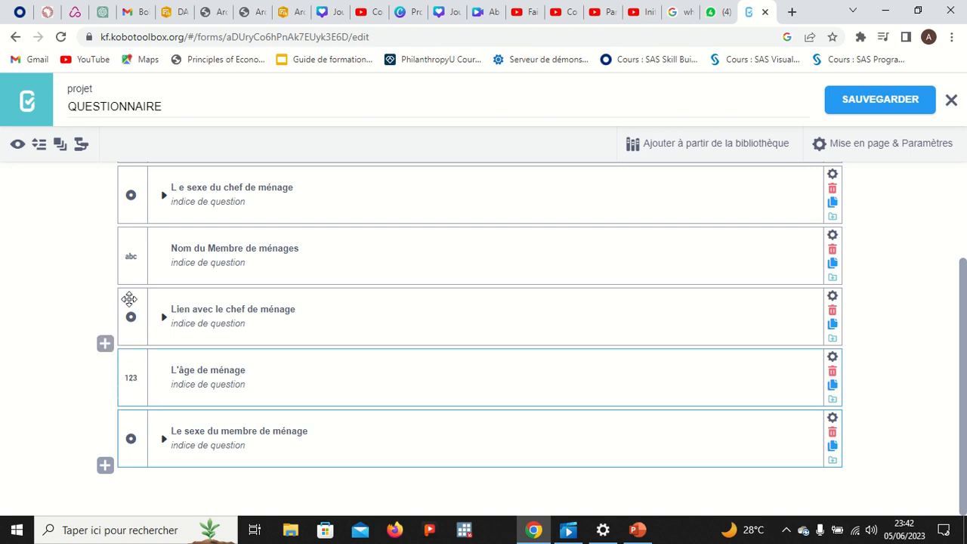
click(129, 299)
click(129, 268)
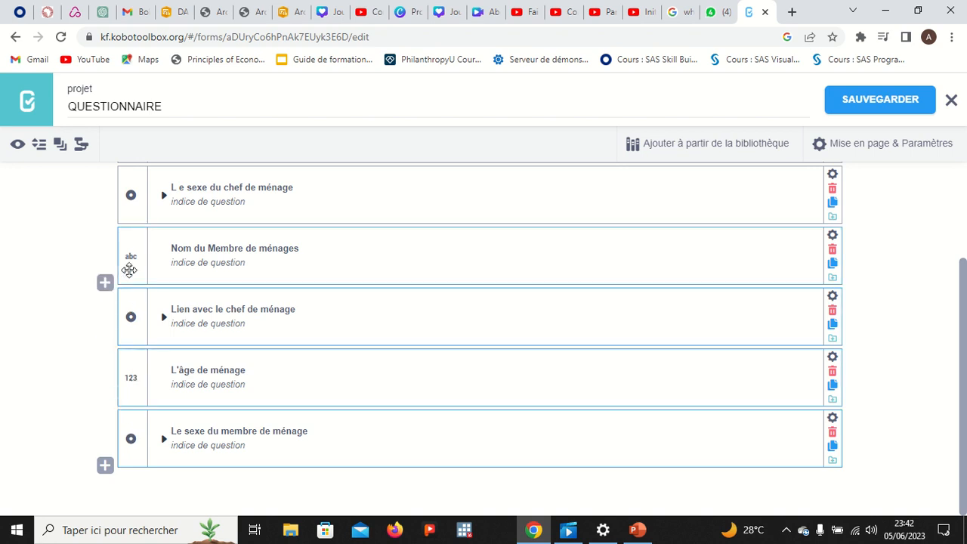
click(133, 214)
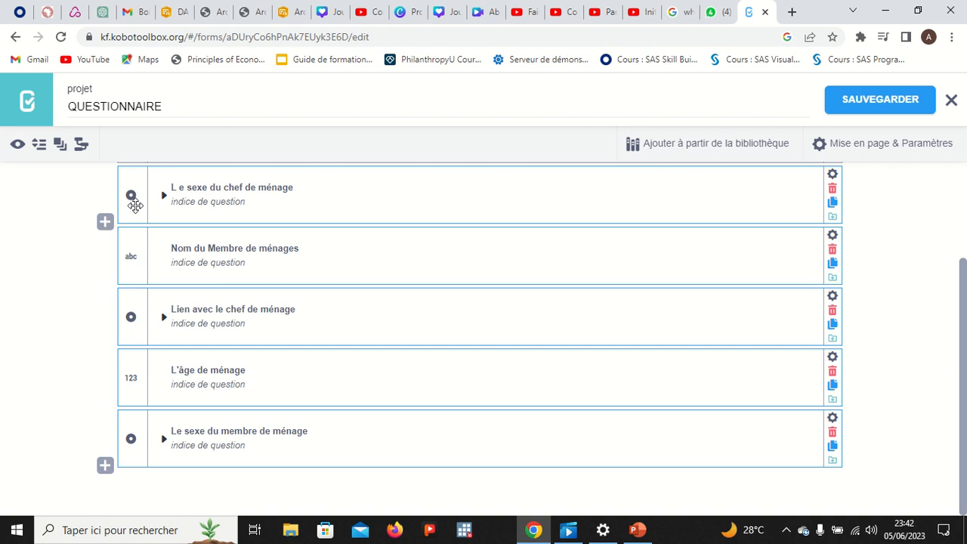
click(134, 195)
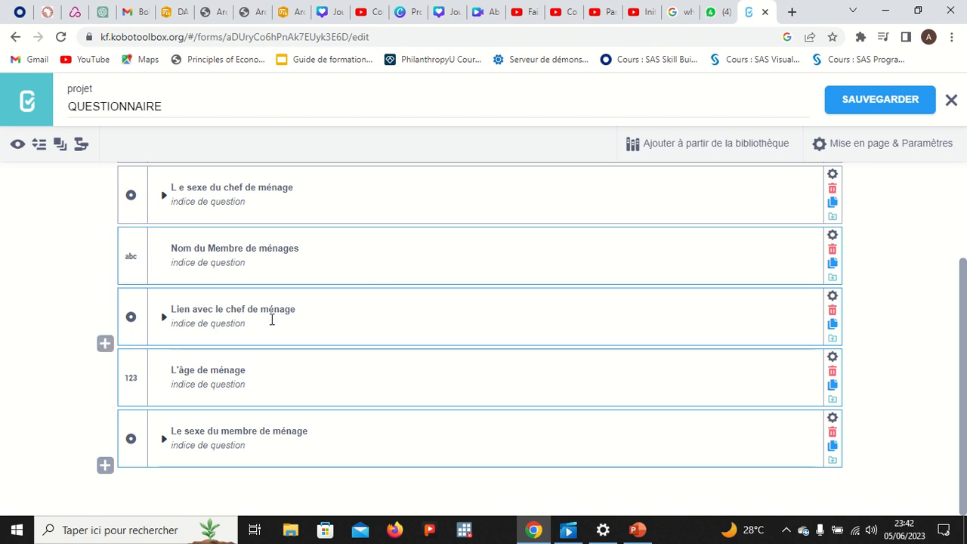
- Reword the "L'âge de ménage" question as "L'âge de membre de ménage"
click(210, 370)
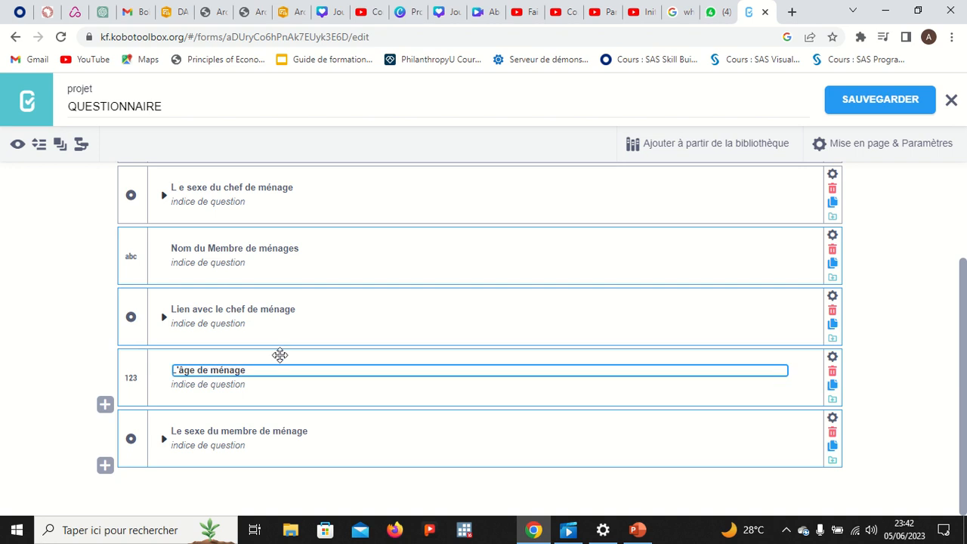
text(memebre)
key(BackSpace)
key(BackSpace)
key(BackSpace)
key(BackSpace)
text(bre de)
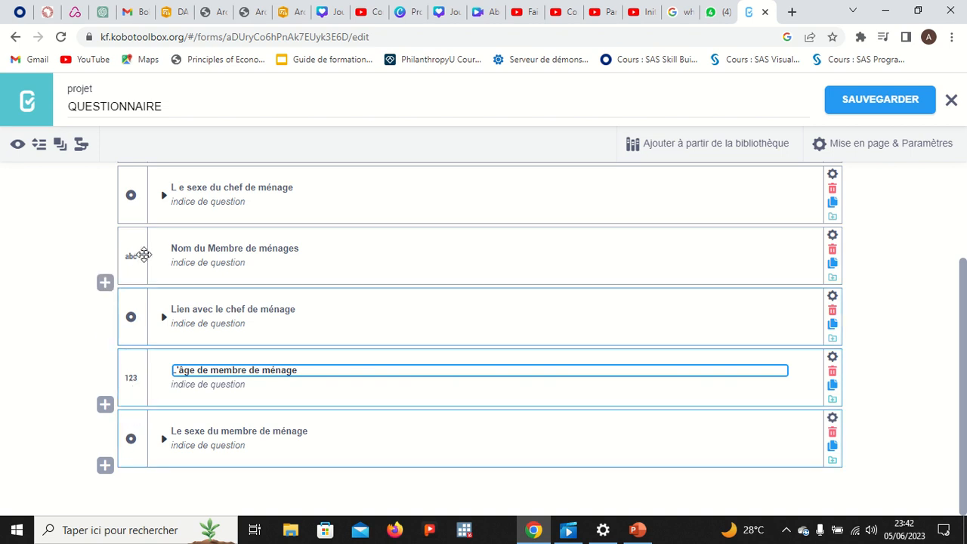
- Group the selected household member questions and name the group MEMBRE DU MENAGE
click(60, 143)
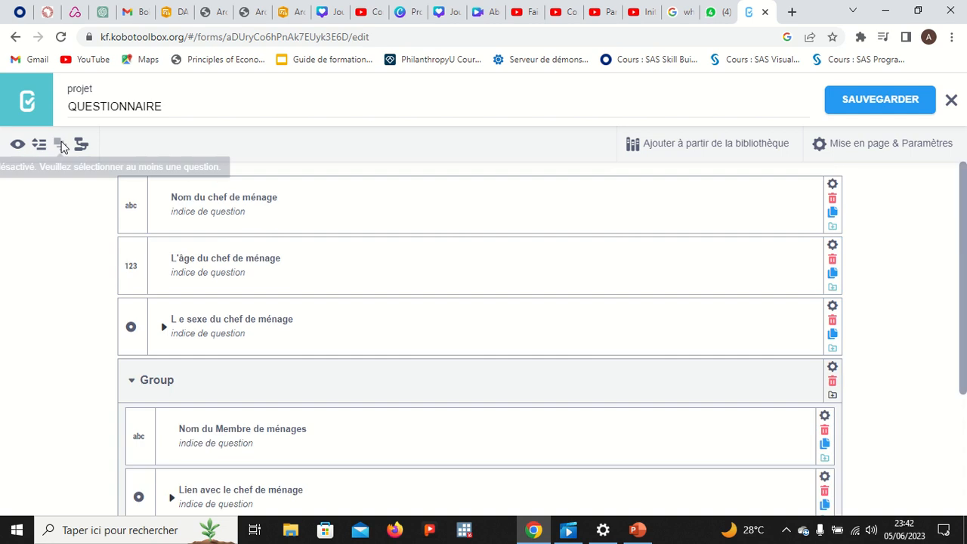
click(184, 381)
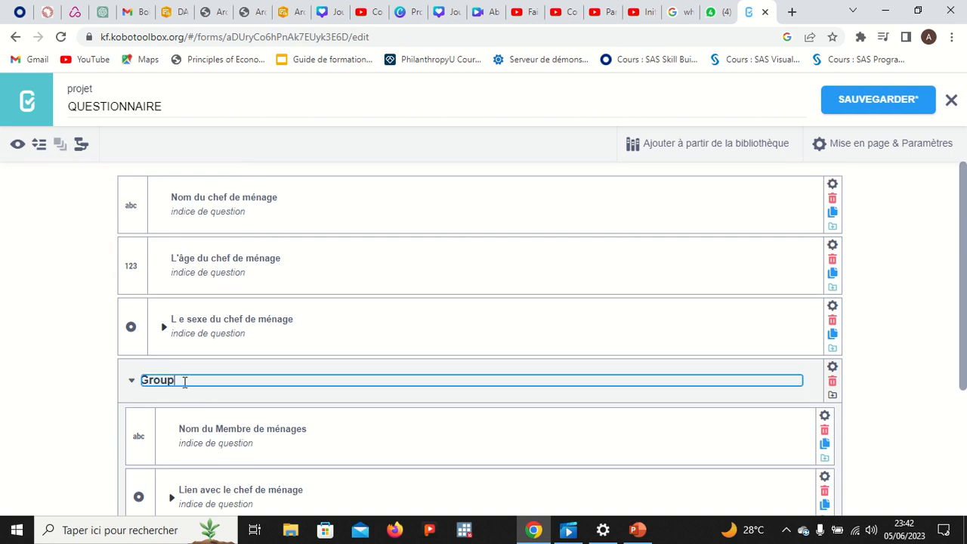
key(BackSpace)
key(BackSpace)
key(BackSpace)
key(BackSpace)
text(MEMBRE DU MENAGE)
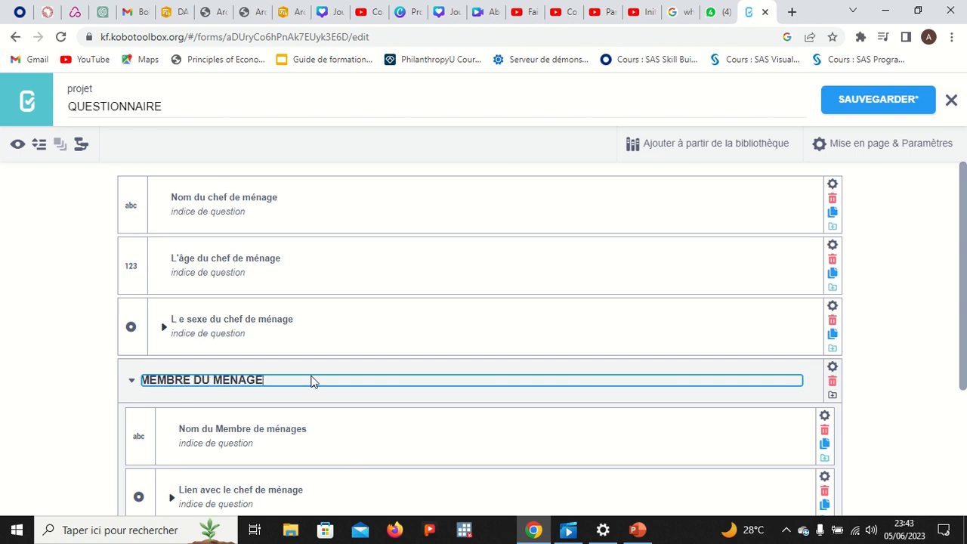
- Enable "Répéter ce groupe si nécessaire" in the settings of the MEMBRE DU MENAGE group
scroll(320, 384, down, 1)
scroll(307, 369, down, 1)
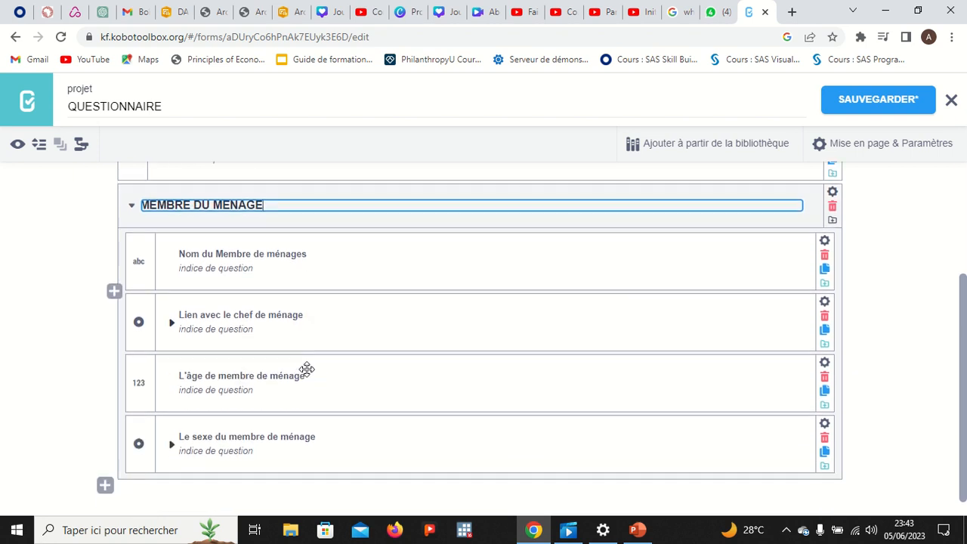
scroll(307, 370, up, 2)
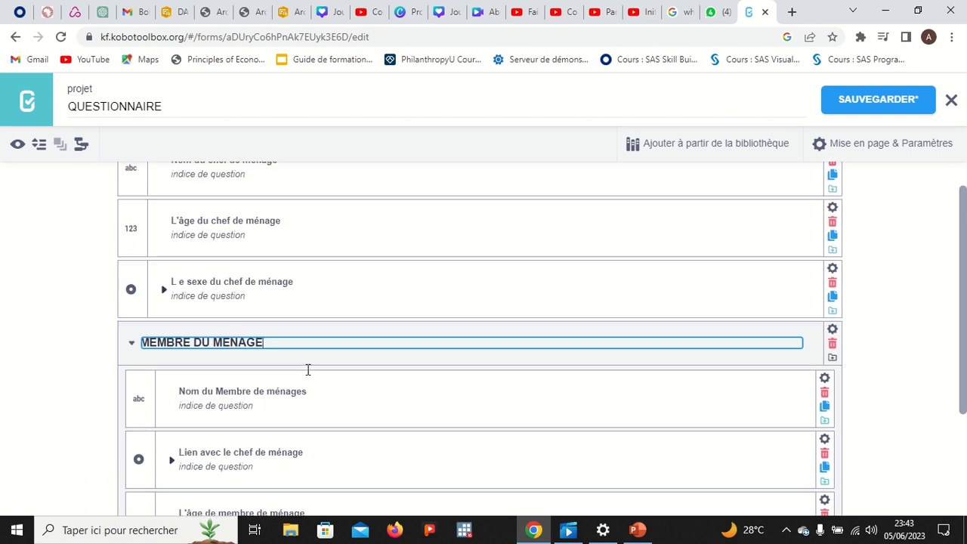
click(832, 332)
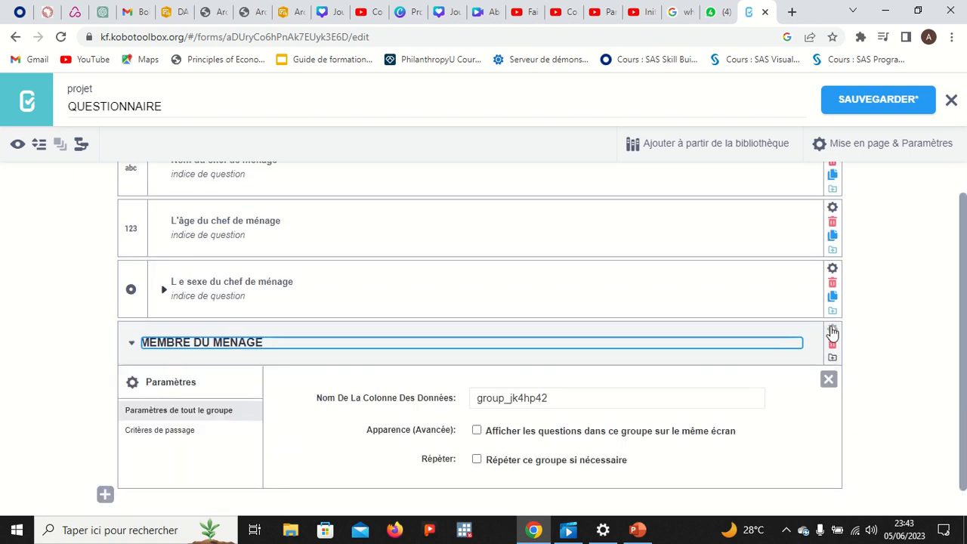
scroll(528, 381, down, 1)
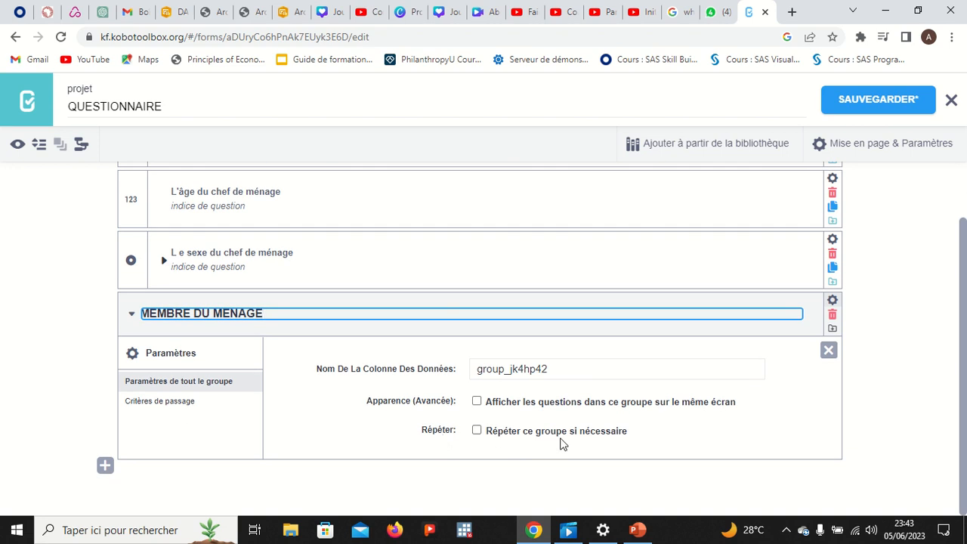
click(477, 430)
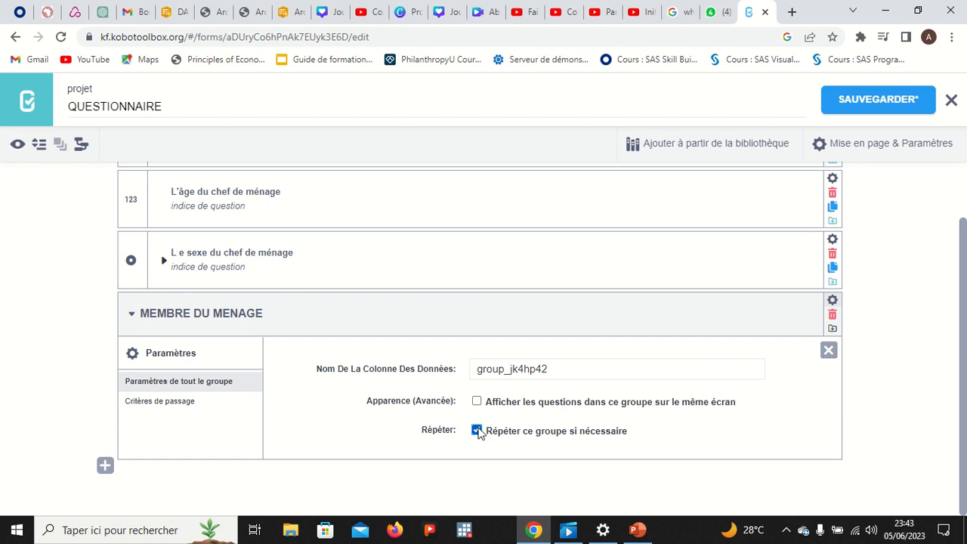
click(827, 351)
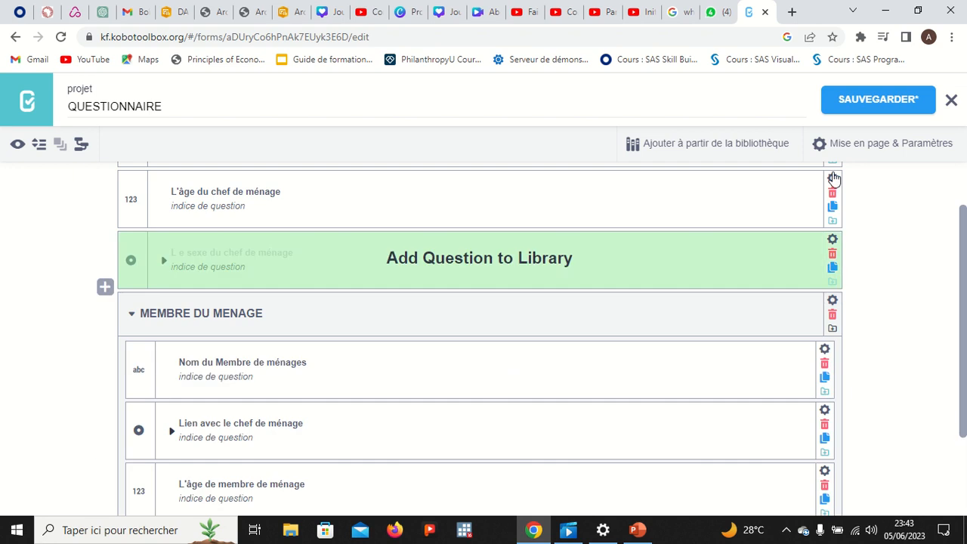
- Save the updated form, close the editor and redeploy the QUESTIONNAIRE project
click(830, 100)
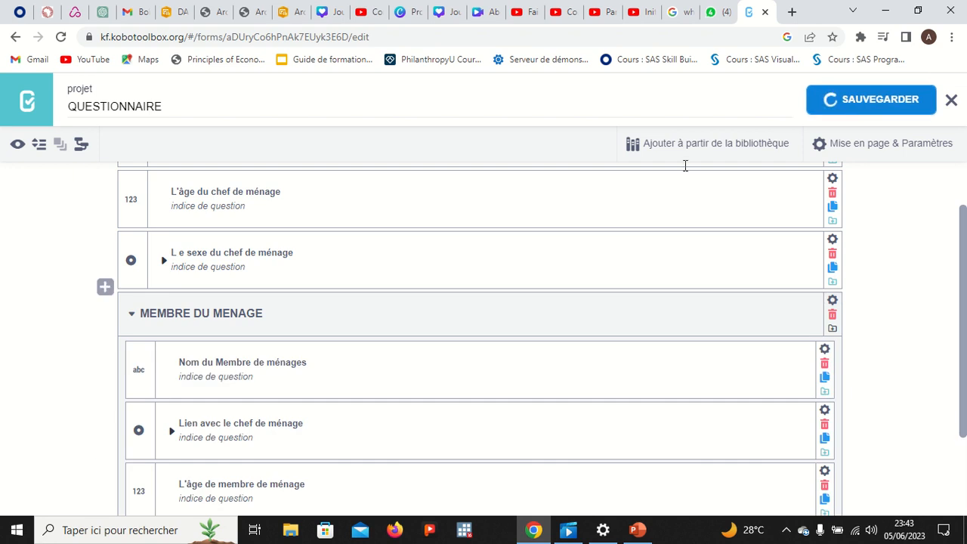
click(950, 101)
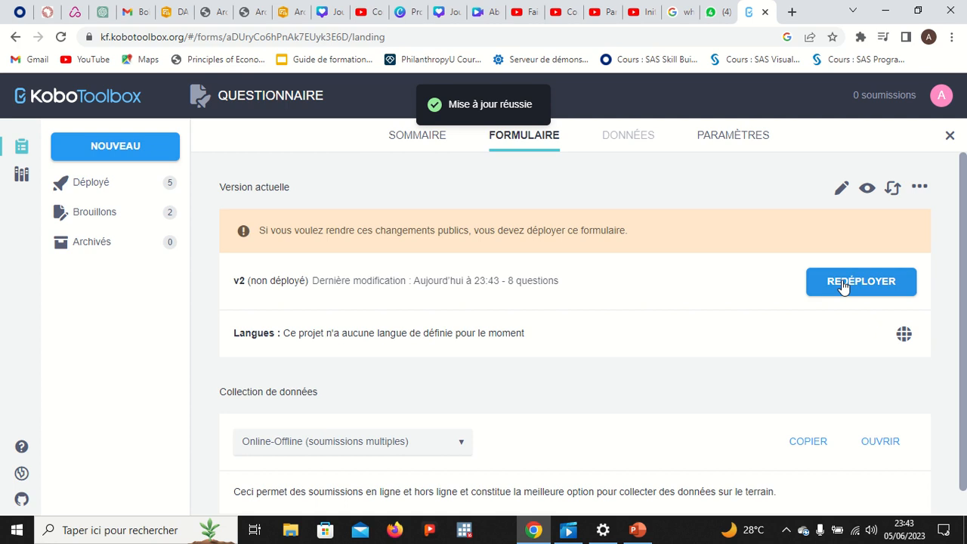
click(843, 287)
click(512, 249)
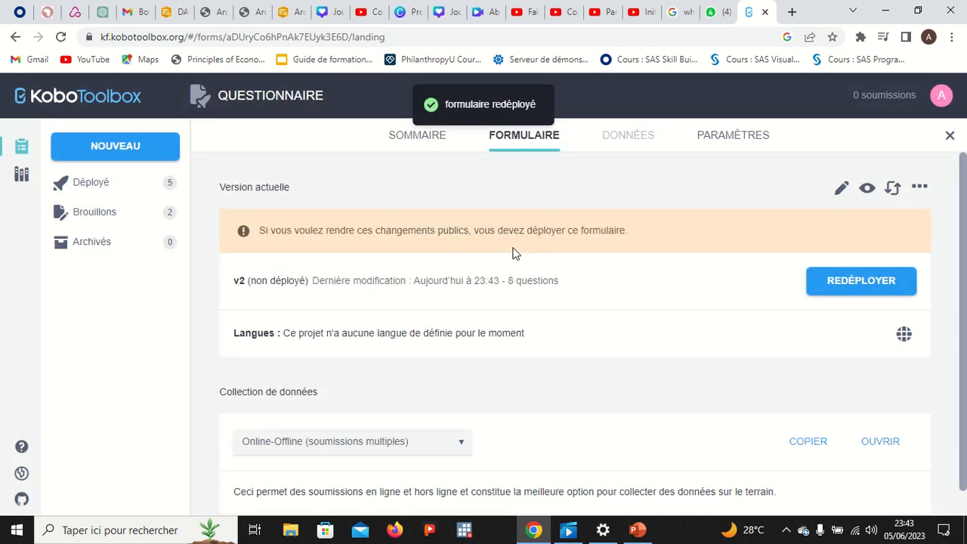
scroll(614, 291, down, 1)
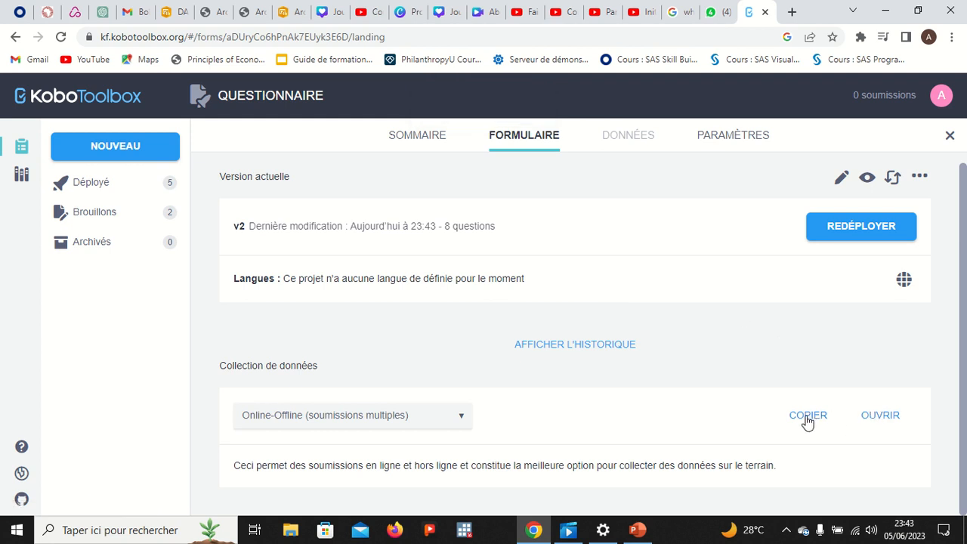
- Copy the Online-Offline data collection link of the QUESTIONNAIRE project and open the form preview
click(806, 420)
click(867, 178)
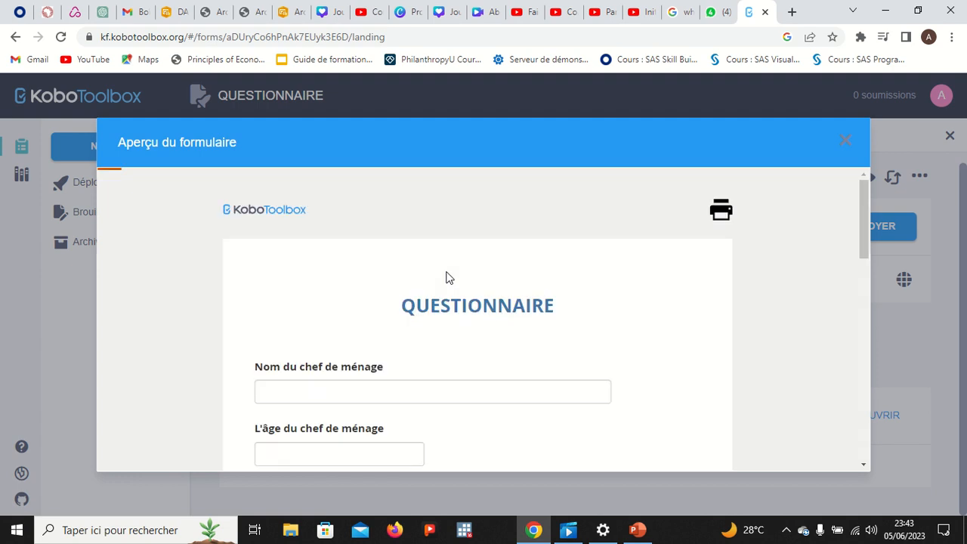
- Fill in the head of household's name, set the age to 24 and choose Masculin as the sex
scroll(446, 278, down, 2)
click(399, 260)
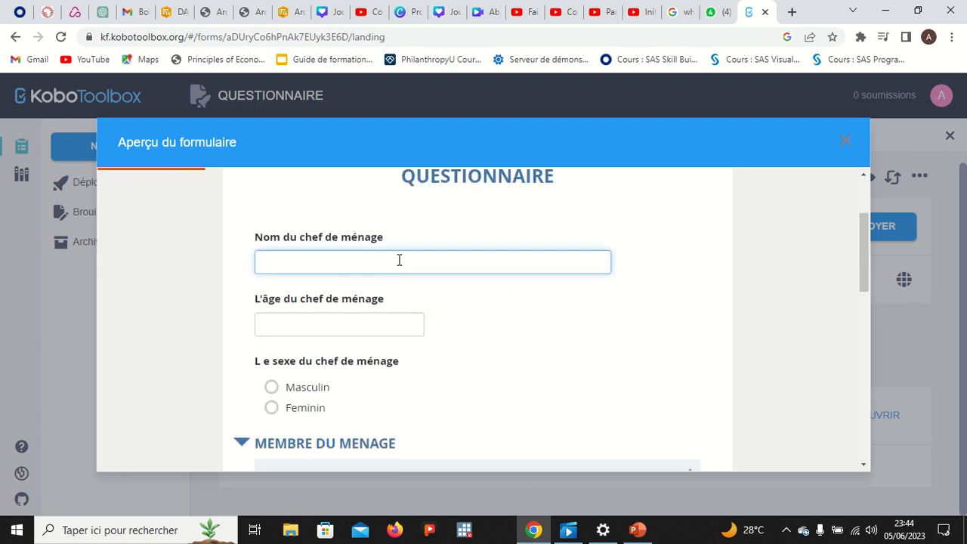
text(MHD)
text(AMED)
click(361, 317)
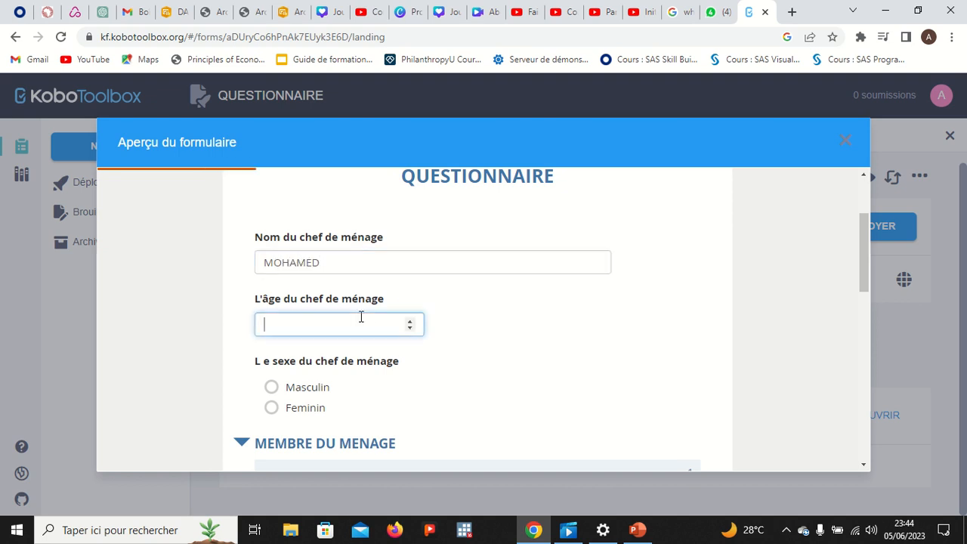
text(24)
click(287, 388)
- Complete the first MEMBRE DU MENAGE entry with the member's name, link Epoux/Epouse, age 23 and sex Feminin
scroll(286, 399, down, 2)
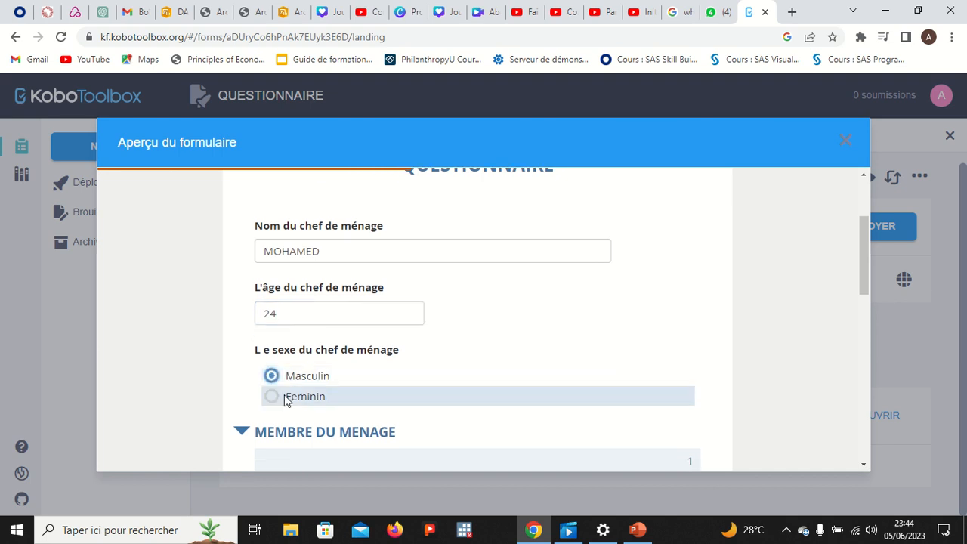
scroll(289, 385, down, 2)
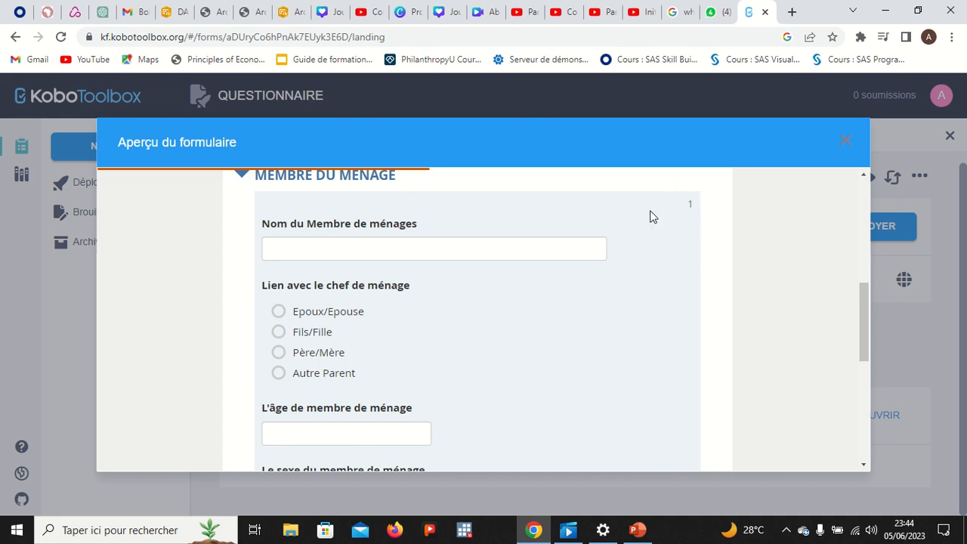
click(439, 243)
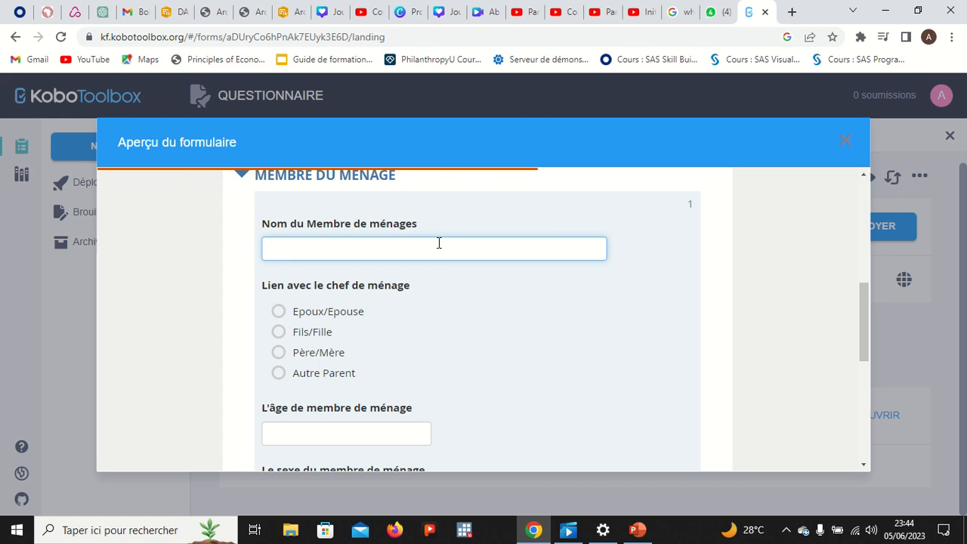
text(FATI)
click(279, 312)
scroll(349, 349, down, 1)
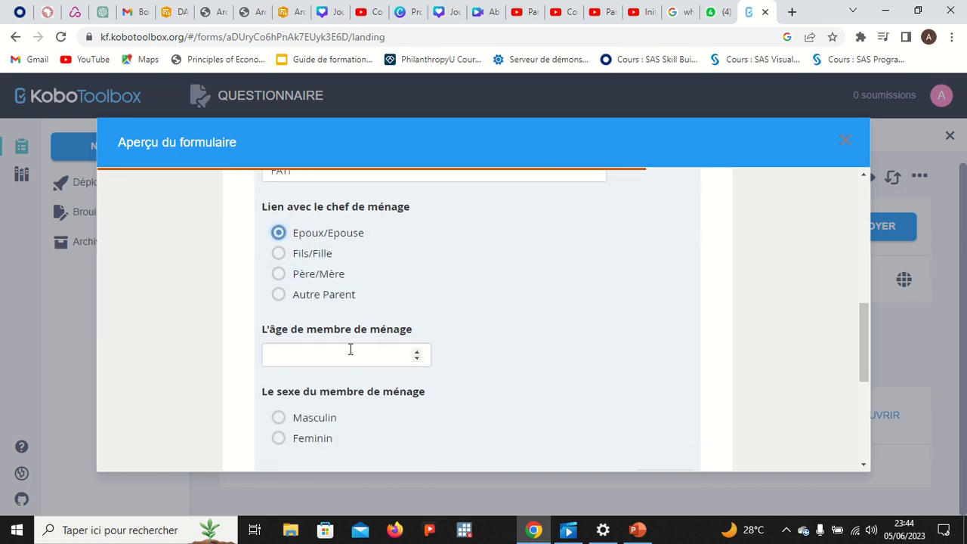
click(348, 350)
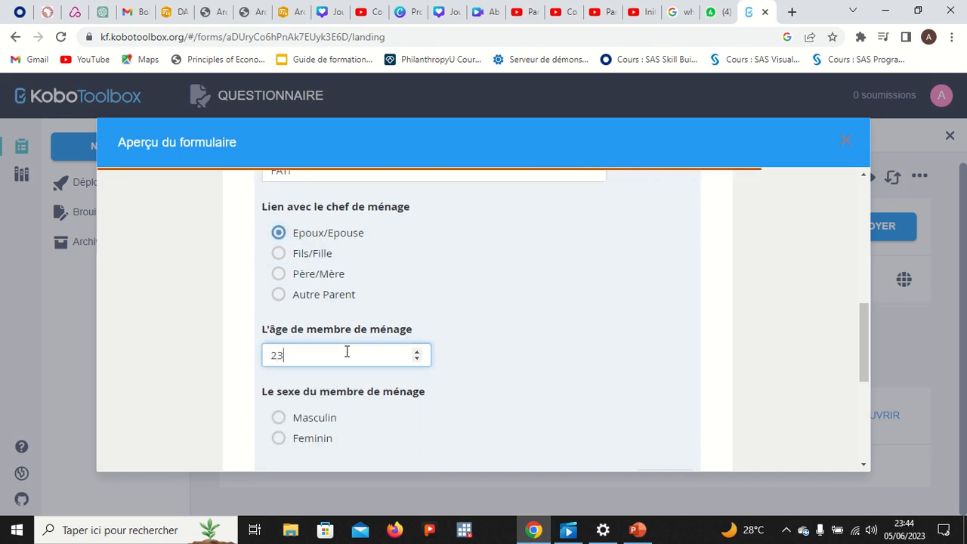
click(314, 441)
- Add a second MEMBRE DU MENAGE entry with the member's name, link Fils/Fille, age 5 and sex Masculin
scroll(314, 447, down, 2)
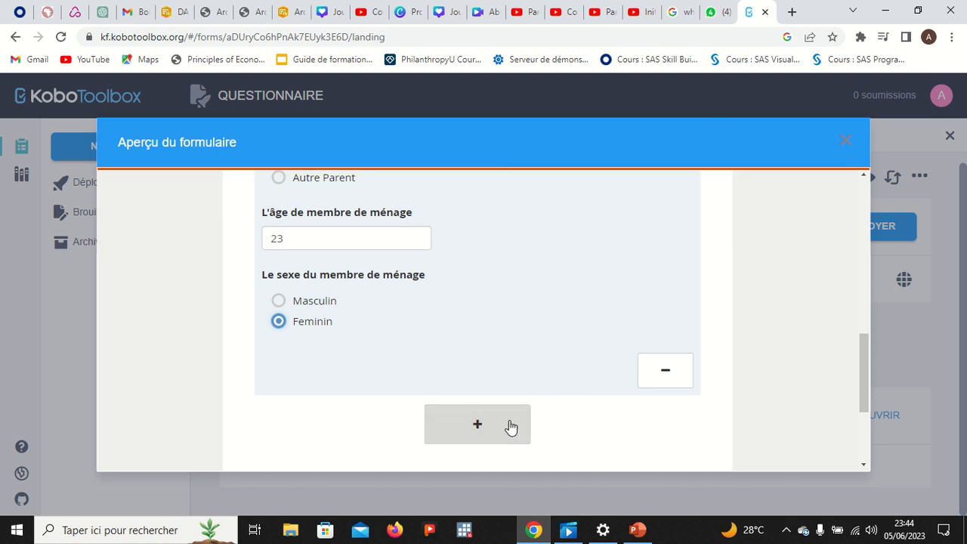
click(486, 430)
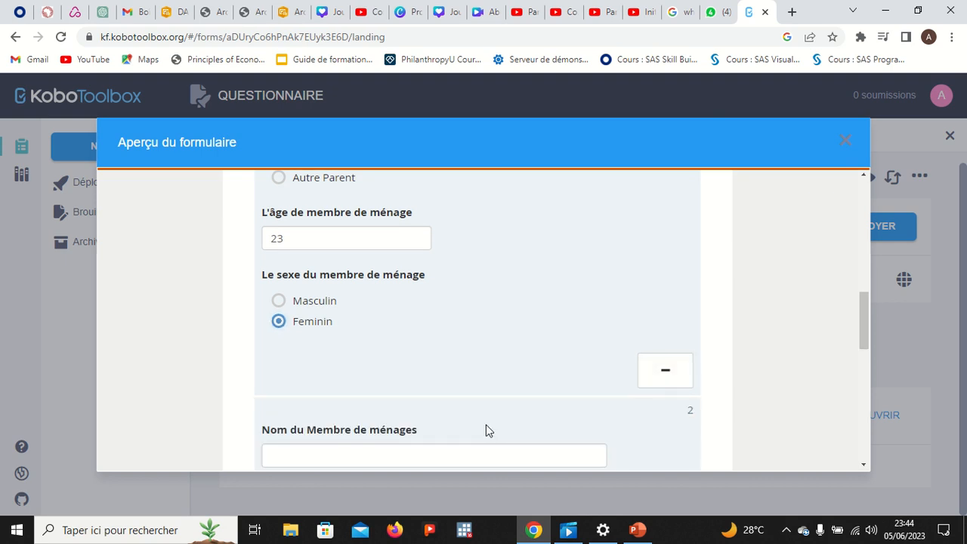
scroll(396, 407, down, 2)
click(343, 340)
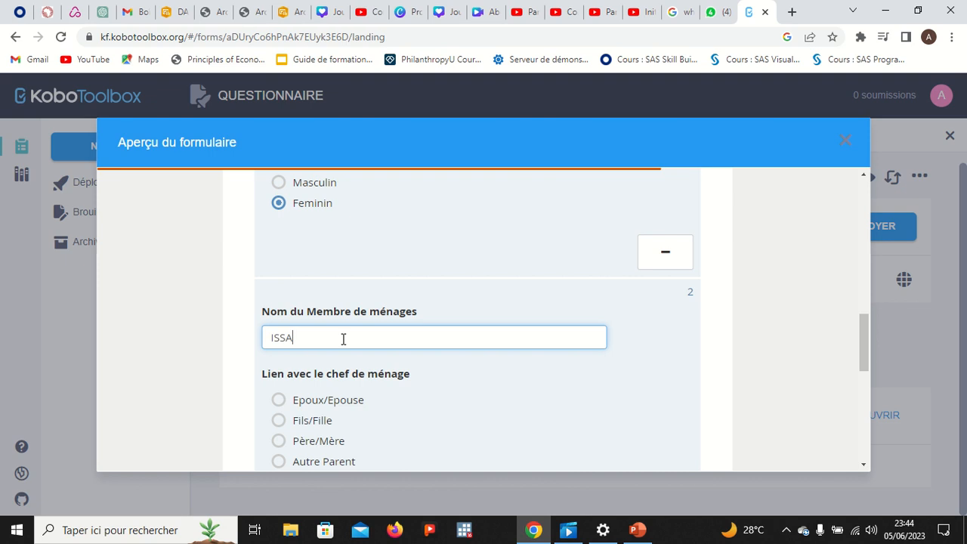
click(334, 422)
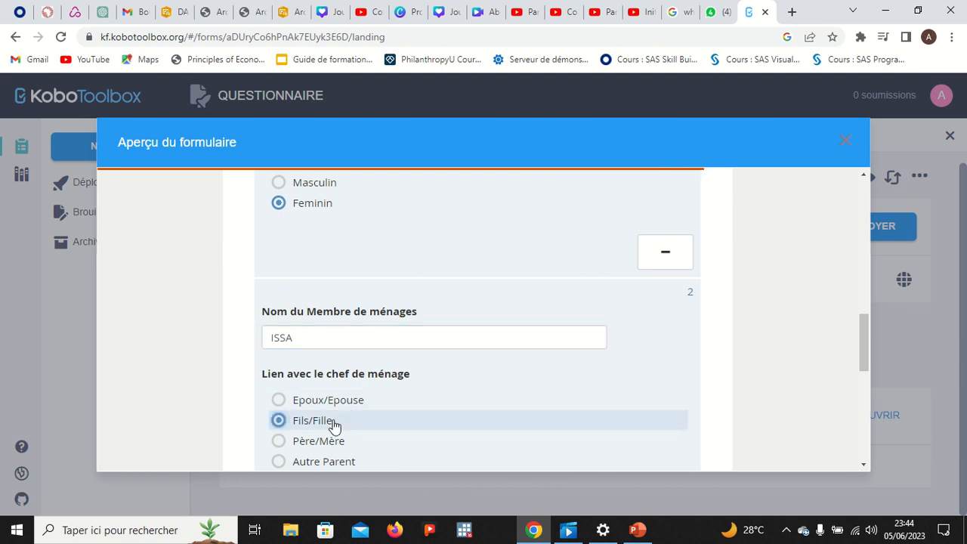
scroll(334, 425, down, 2)
click(328, 335)
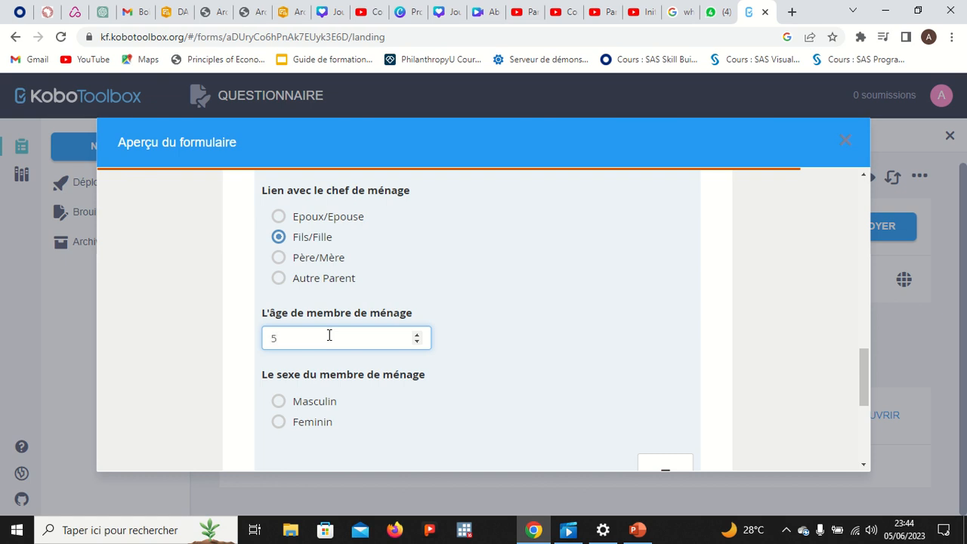
text(5)
click(312, 401)
- Add a third MEMBRE DU MENAGE entry with the member's name, link Fils/Fille, age 8 and sex Feminin
scroll(349, 396, down, 2)
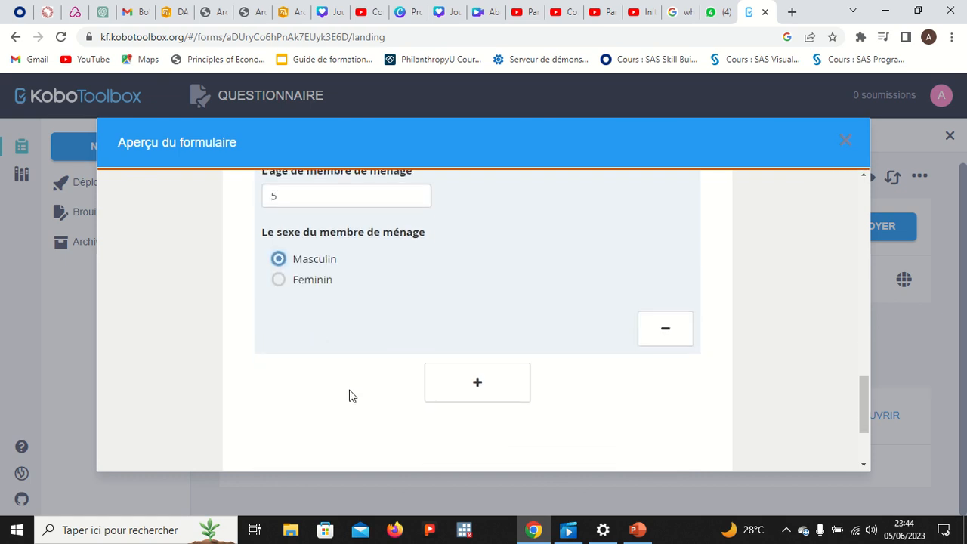
click(497, 380)
click(409, 412)
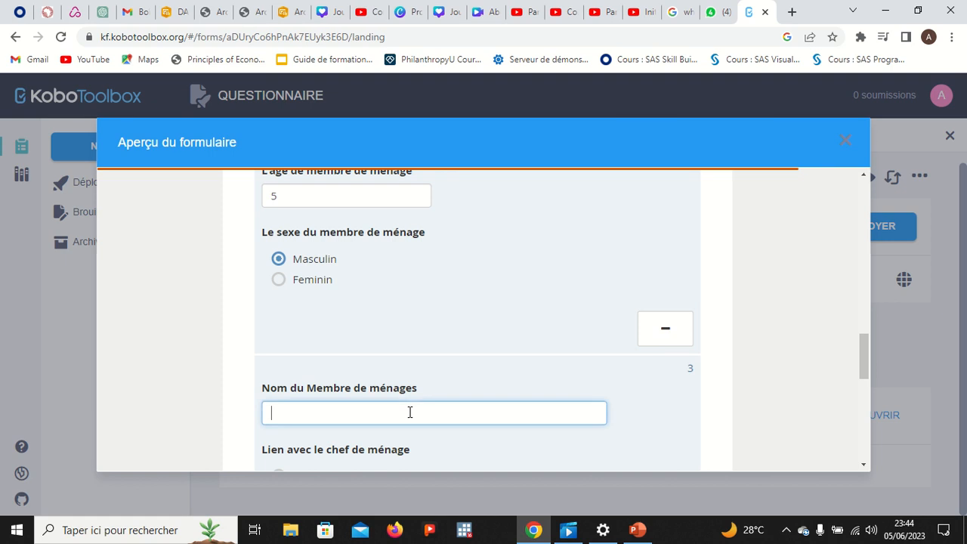
text(MARIAM)
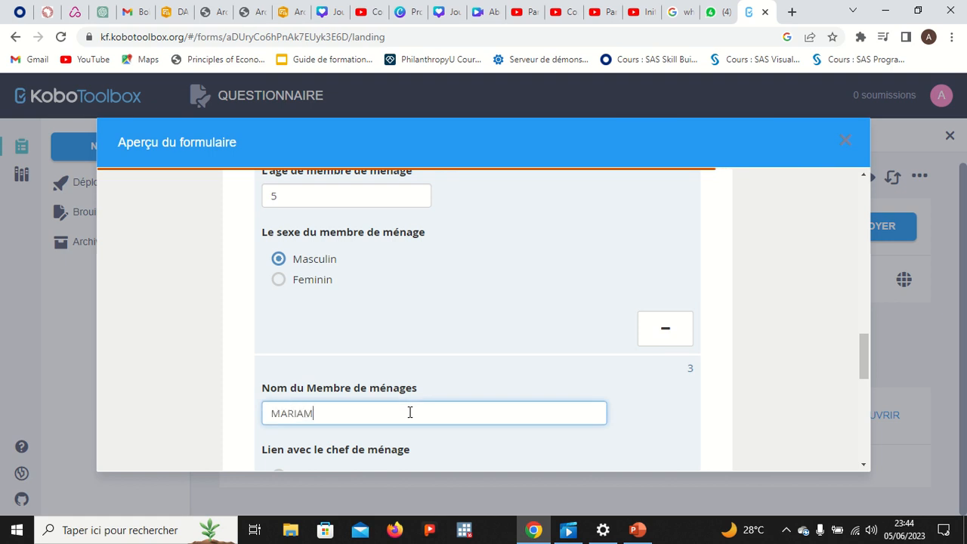
scroll(447, 421, down, 2)
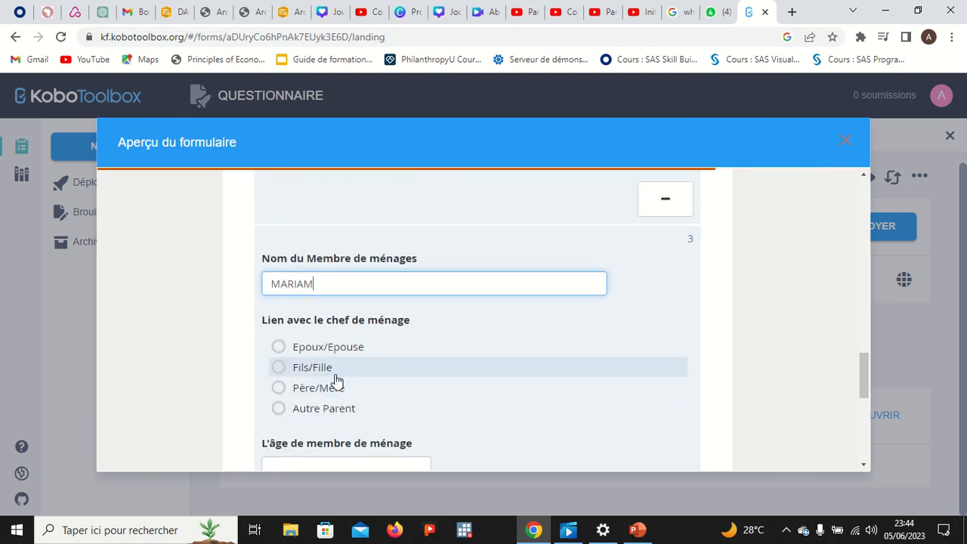
click(334, 372)
scroll(361, 382, down, 2)
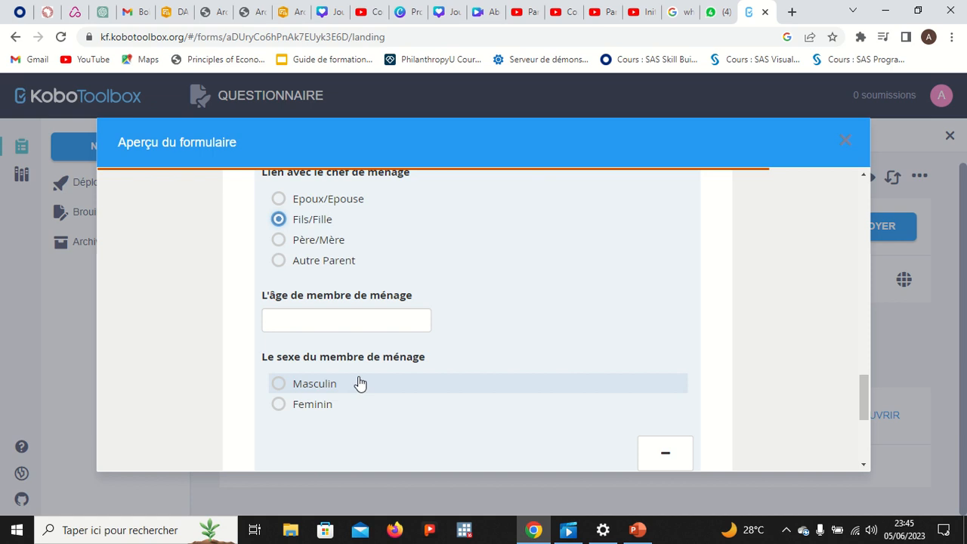
click(330, 318)
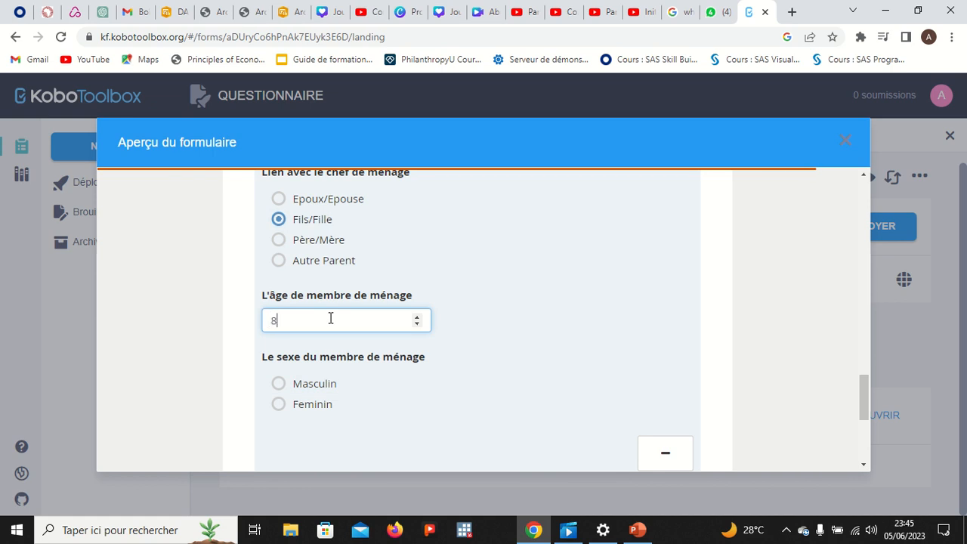
click(318, 406)
- Validate the completed preview form and dismiss the validation message
scroll(647, 330, down, 2)
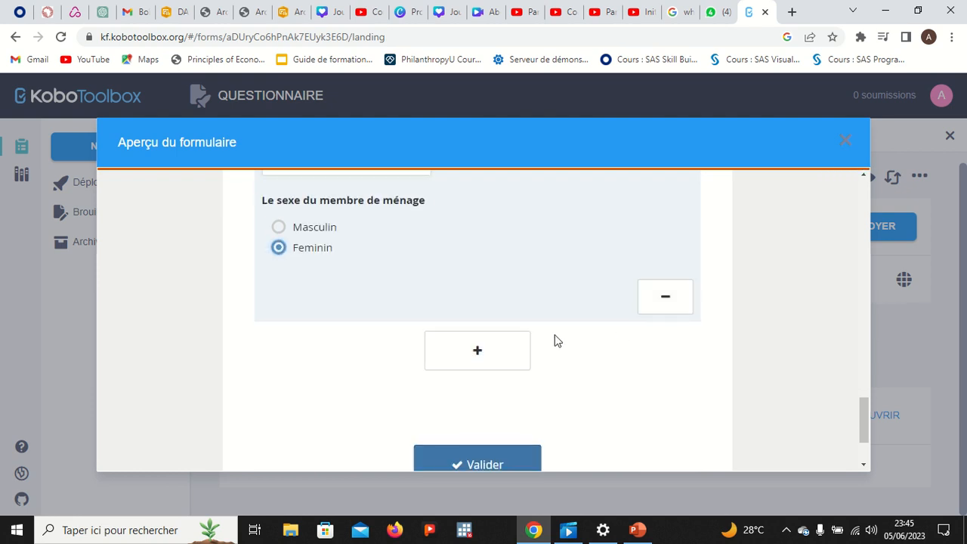
scroll(499, 436, down, 2)
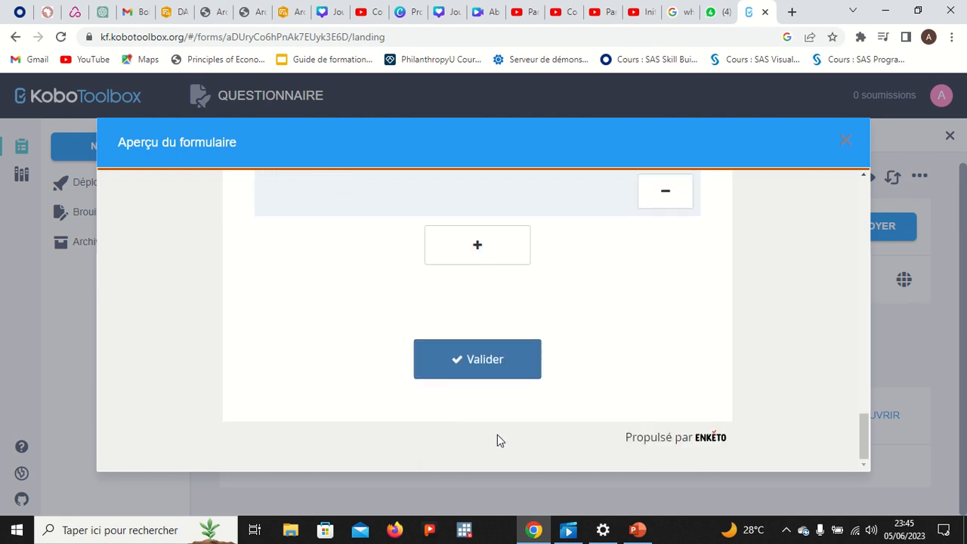
click(484, 361)
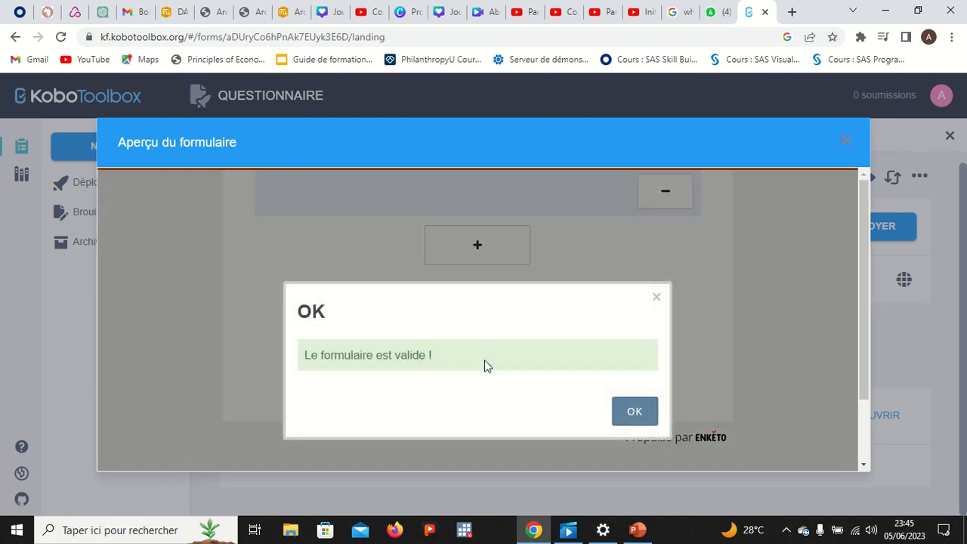
click(632, 412)
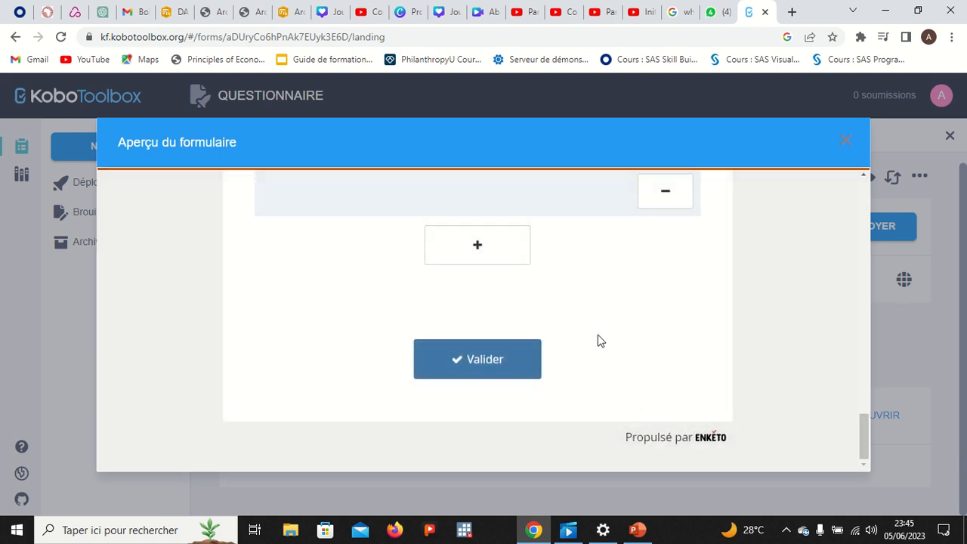
- Review the answers entered for the head of household and the members, and validate the preview form again
scroll(598, 340, up, 3)
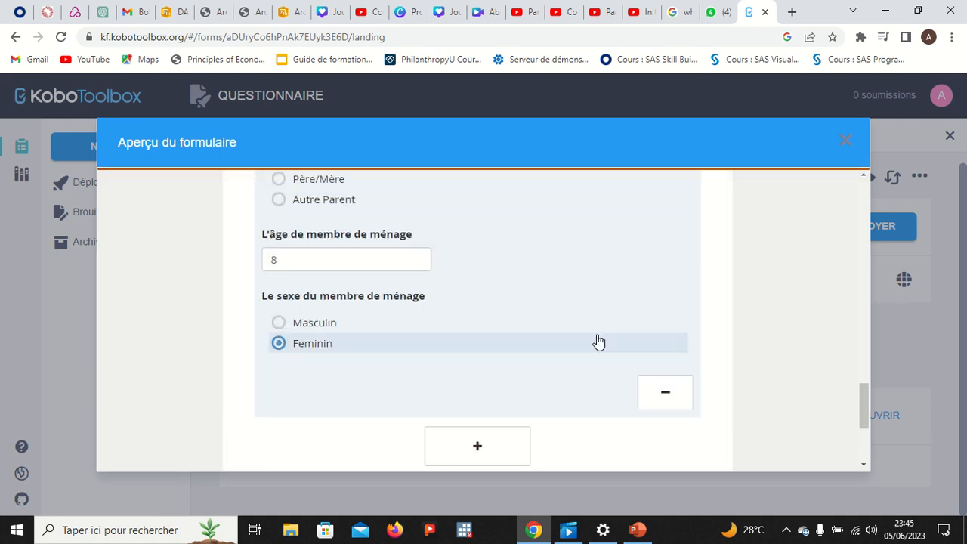
scroll(722, 330, down, 3)
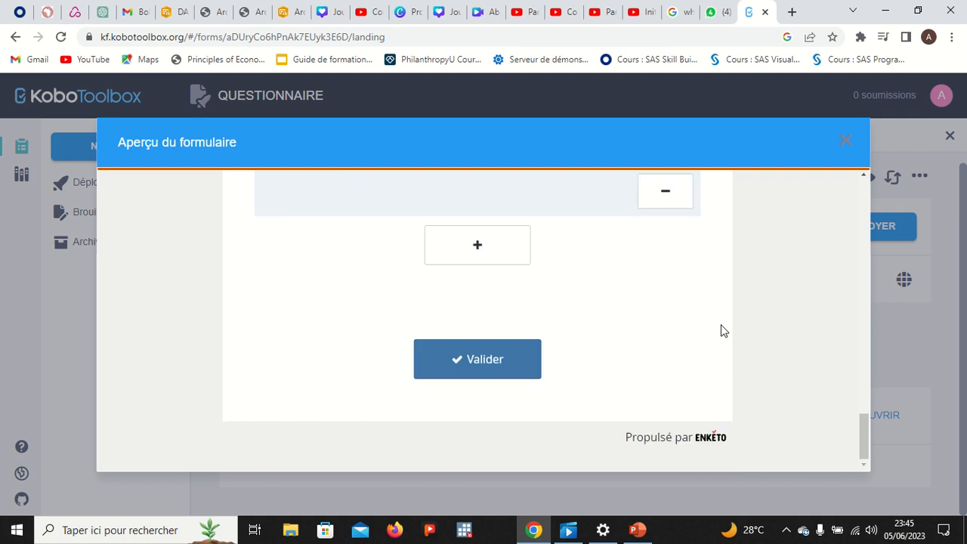
scroll(722, 330, up, 15)
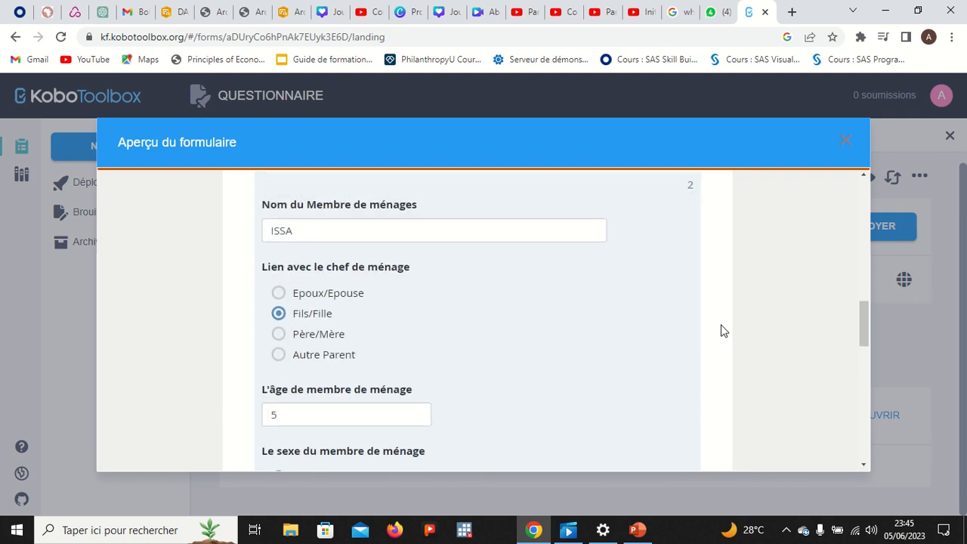
scroll(721, 330, up, 5)
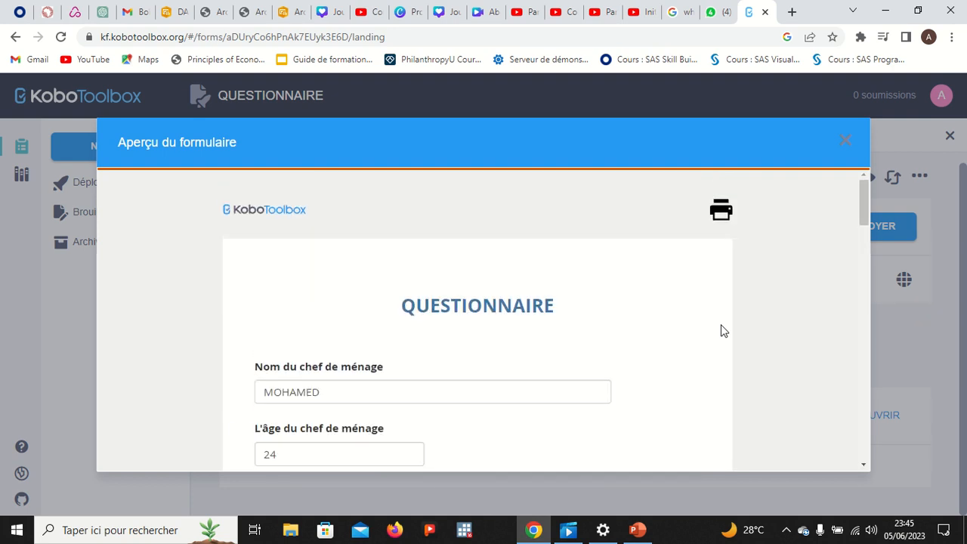
scroll(720, 330, down, 20)
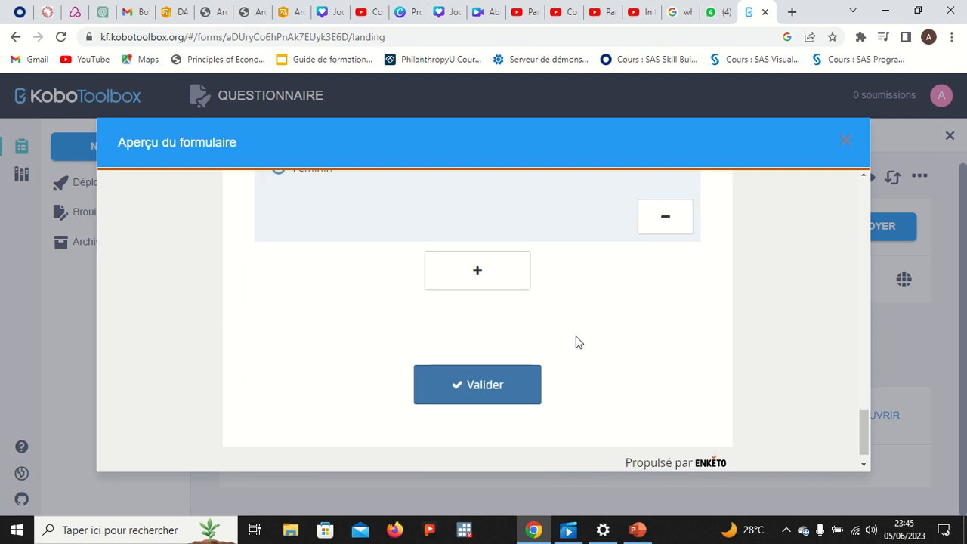
click(502, 387)
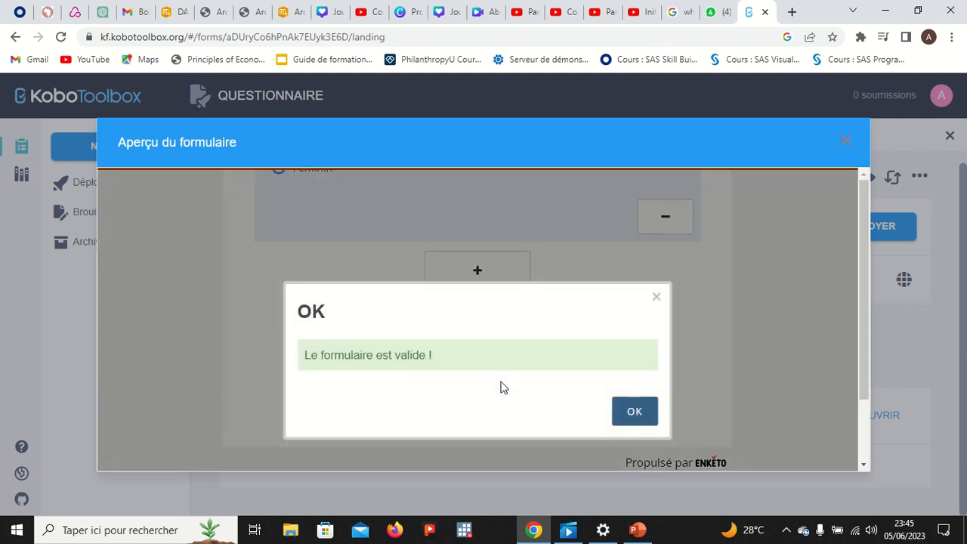
click(634, 412)
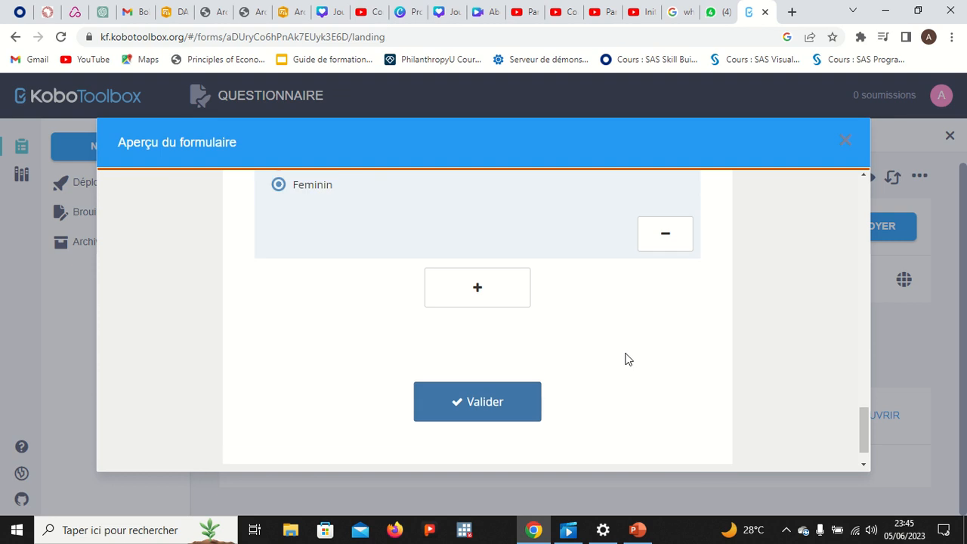
scroll(625, 359, up, 10)
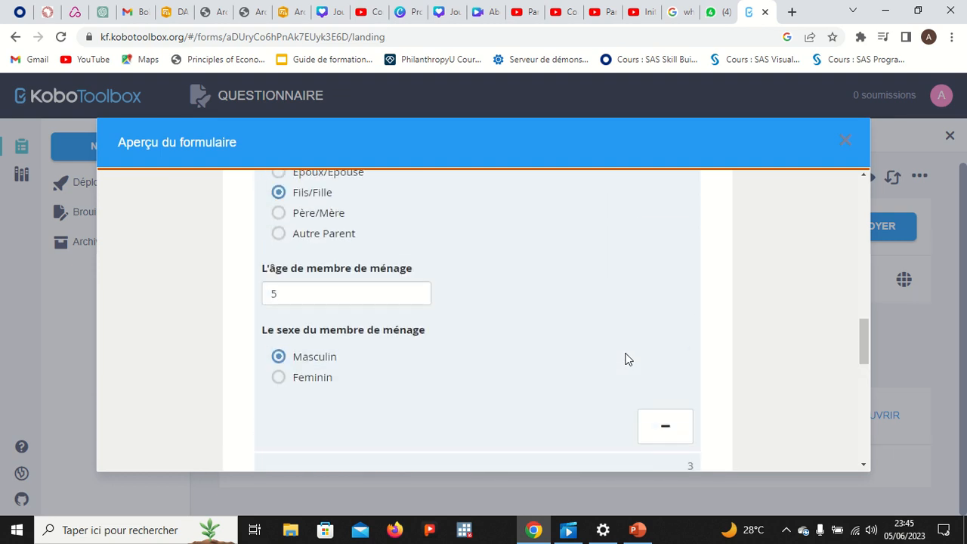
scroll(627, 359, up, 5)
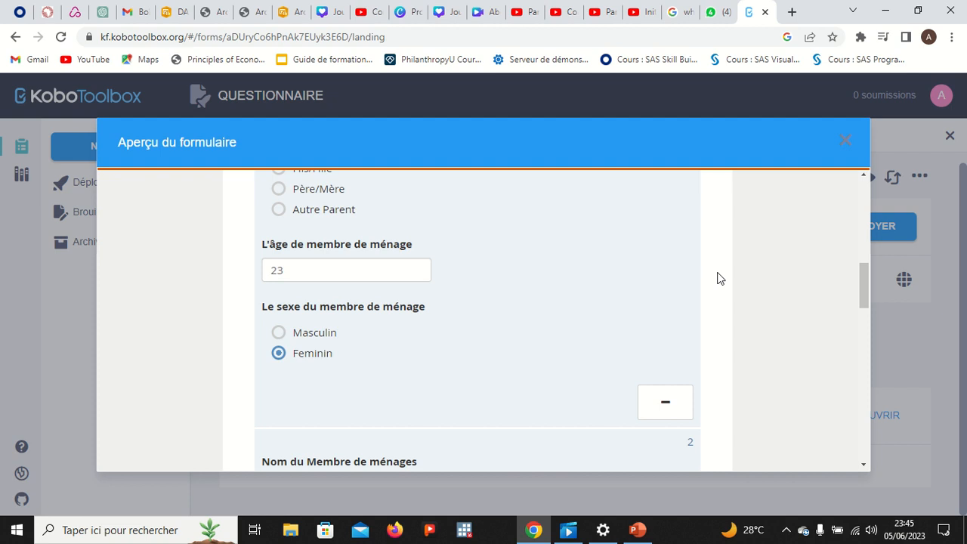
click(791, 11)
click(528, 38)
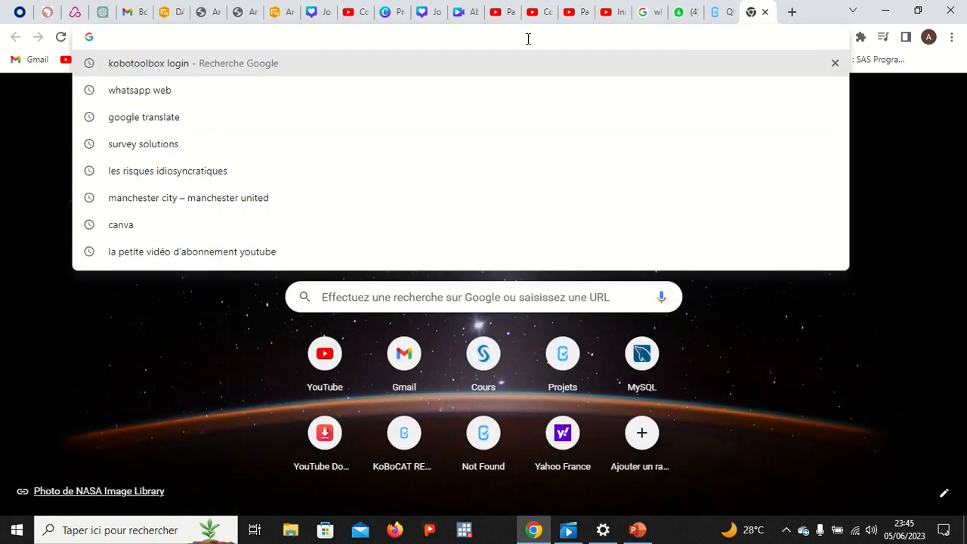
text(https://ee.kobotoolbox.org/x/B7pBgq11)
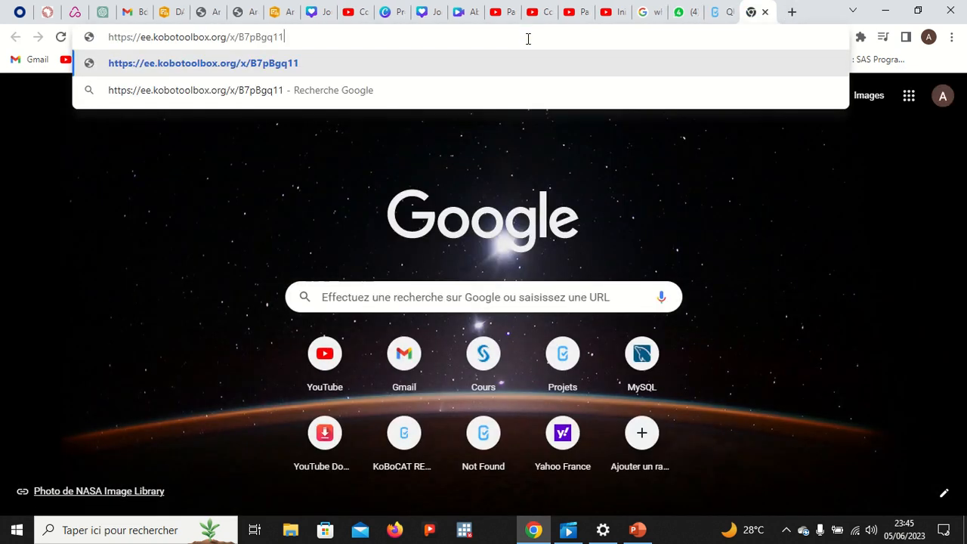
key(Return)
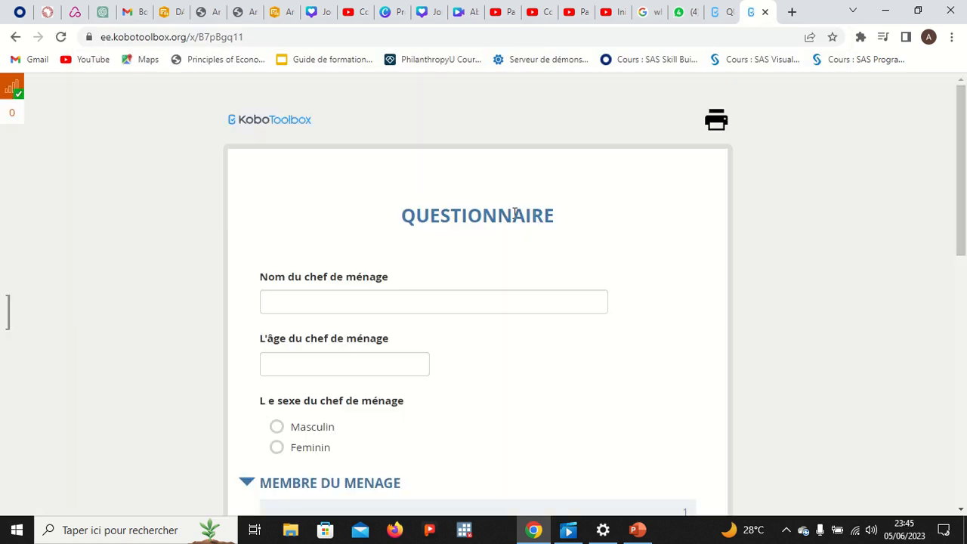
click(417, 309)
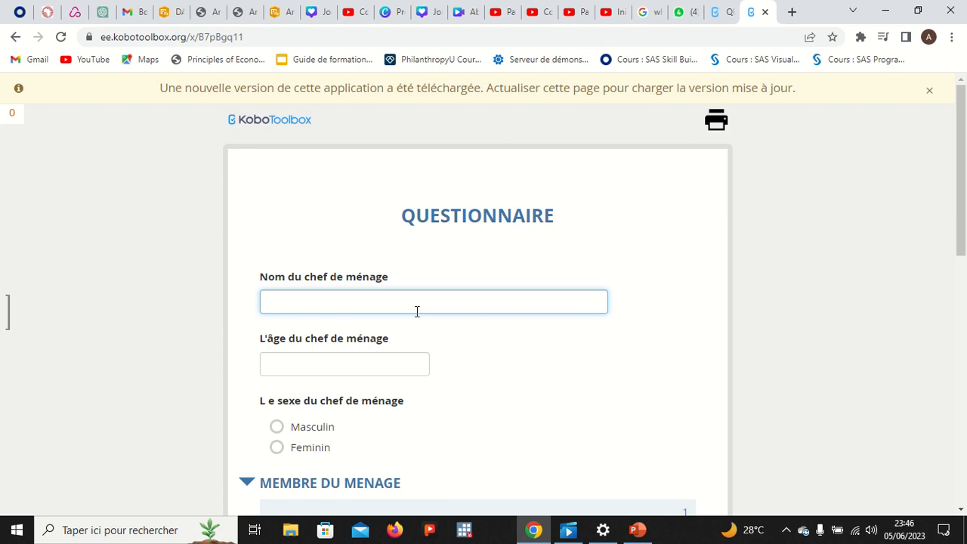
click(367, 32)
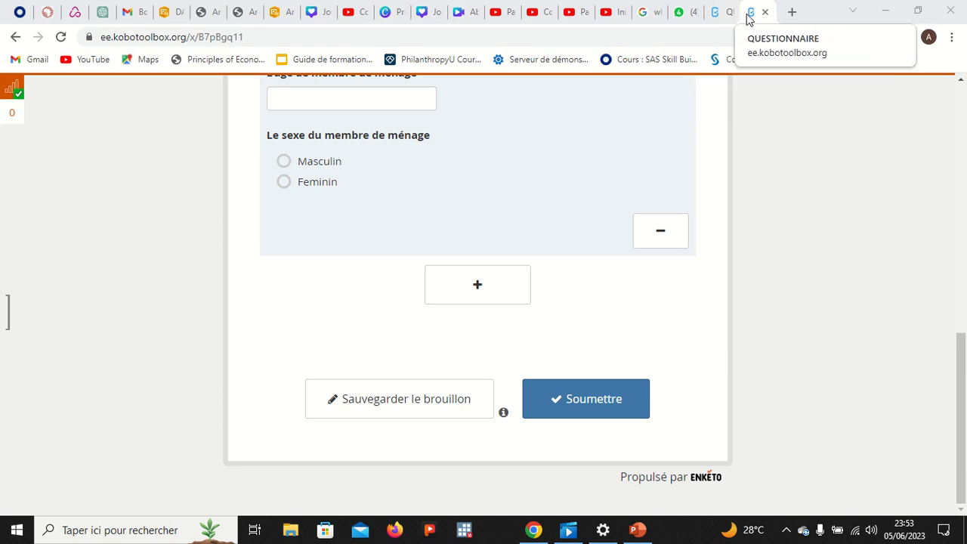
- Return to the QUESTIONNAIRE project page and close its form preview
click(718, 15)
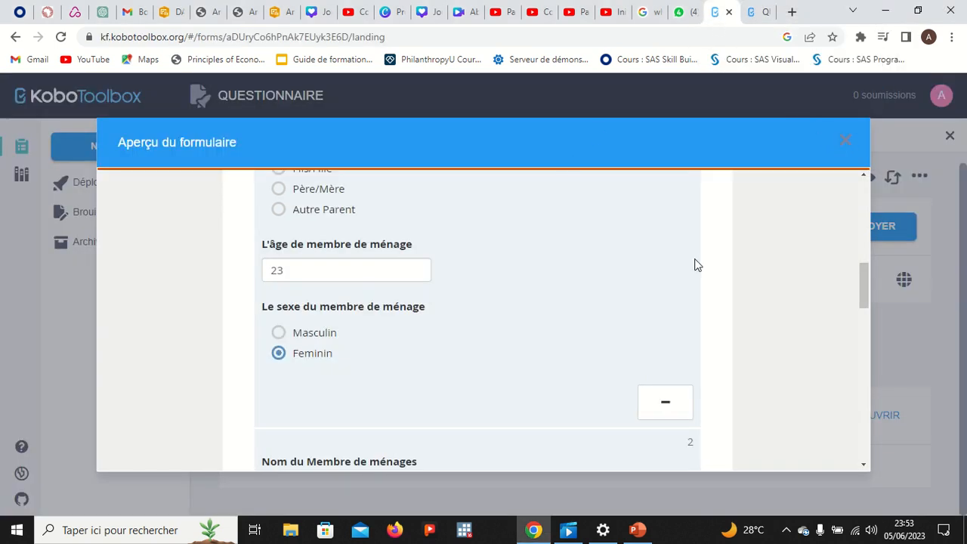
scroll(654, 305, down, 4)
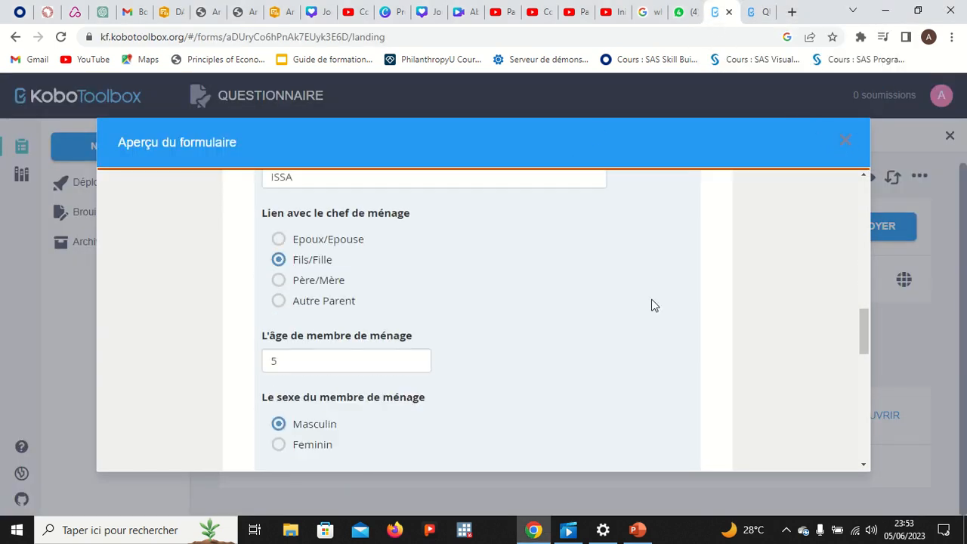
click(843, 142)
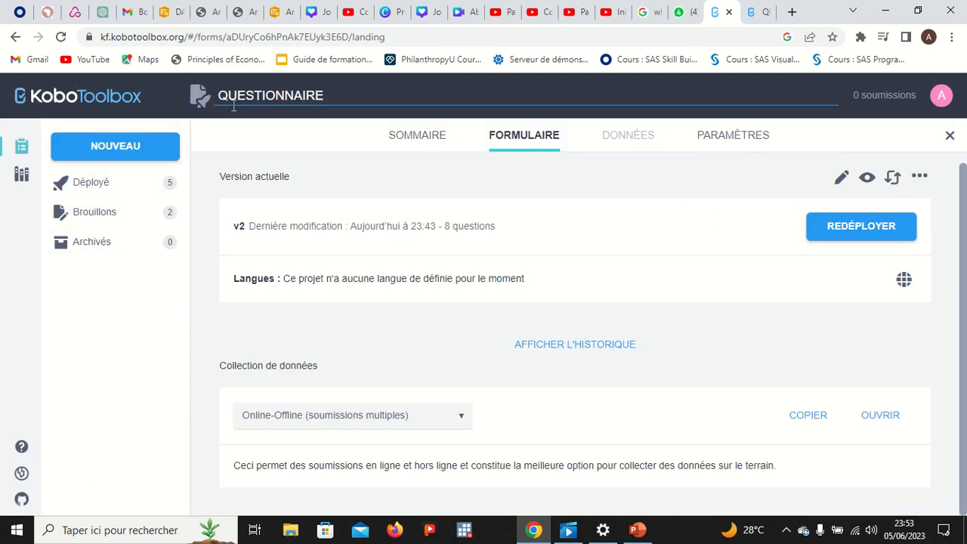
- Reload the QUESTIONNAIRE project page and view the collected submissions in its data table
click(62, 39)
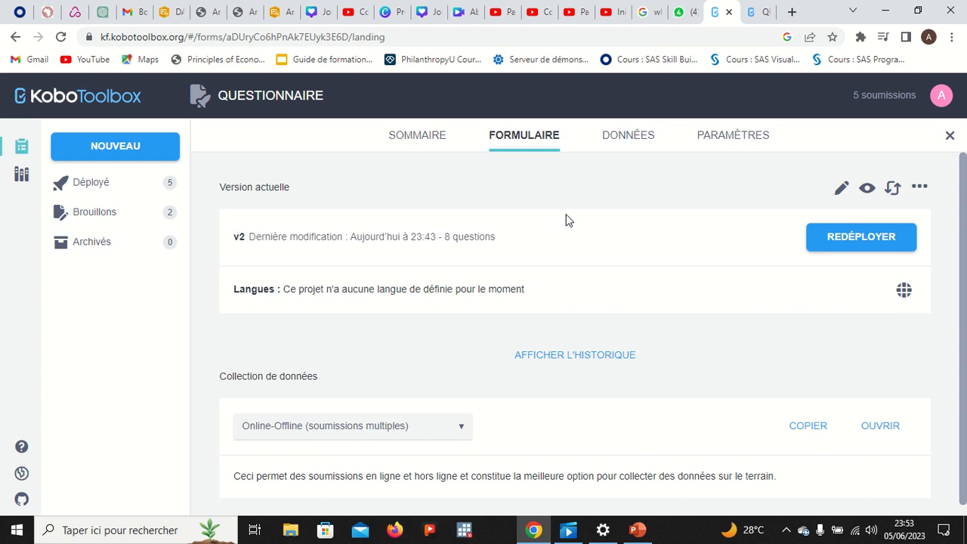
click(623, 141)
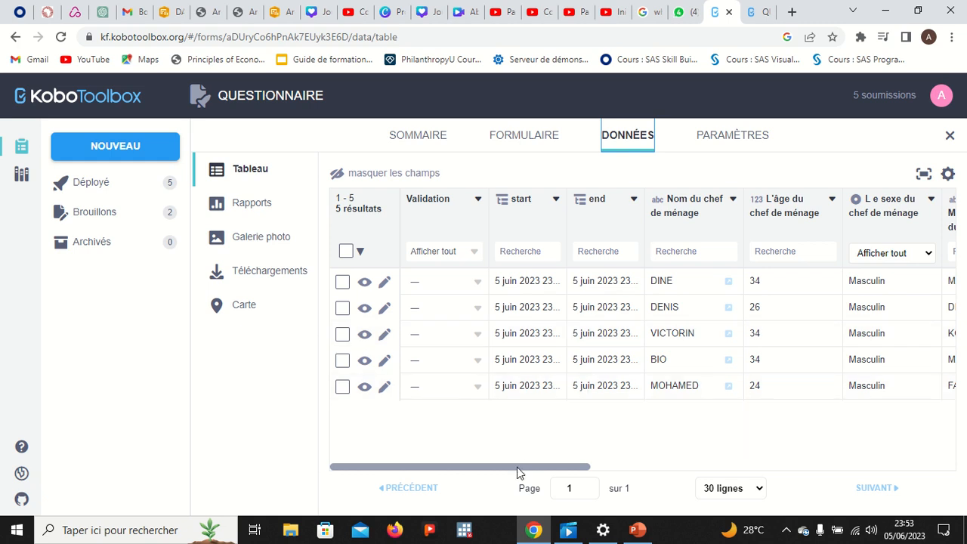
drag(518, 467, 473, 469)
- Export the project data as XLS with Étiquettes as the value and header format, and download the generated file
click(266, 274)
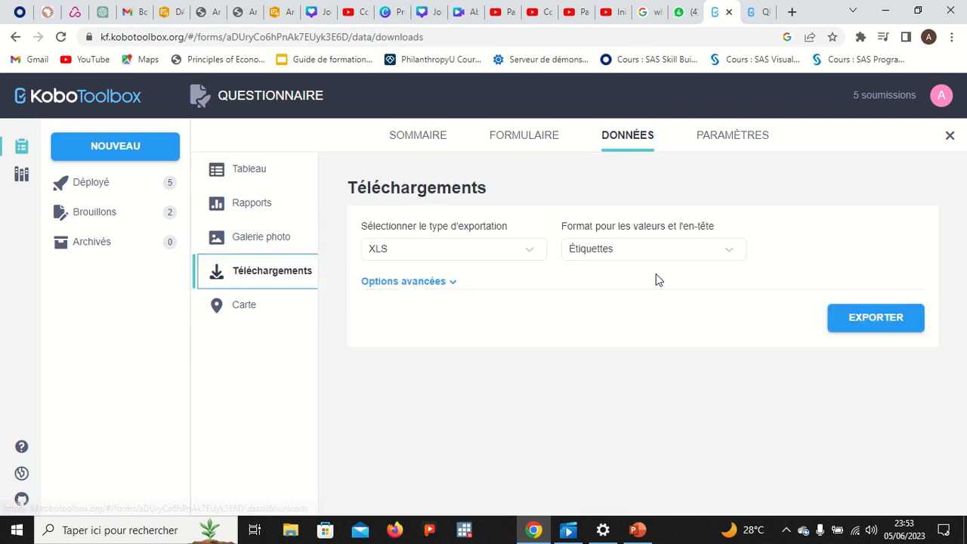
click(474, 256)
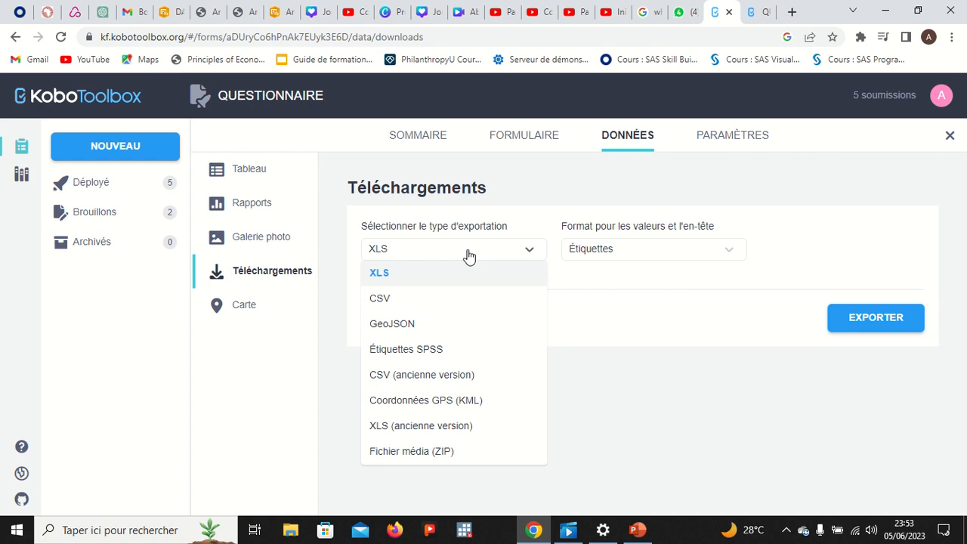
click(470, 255)
click(852, 320)
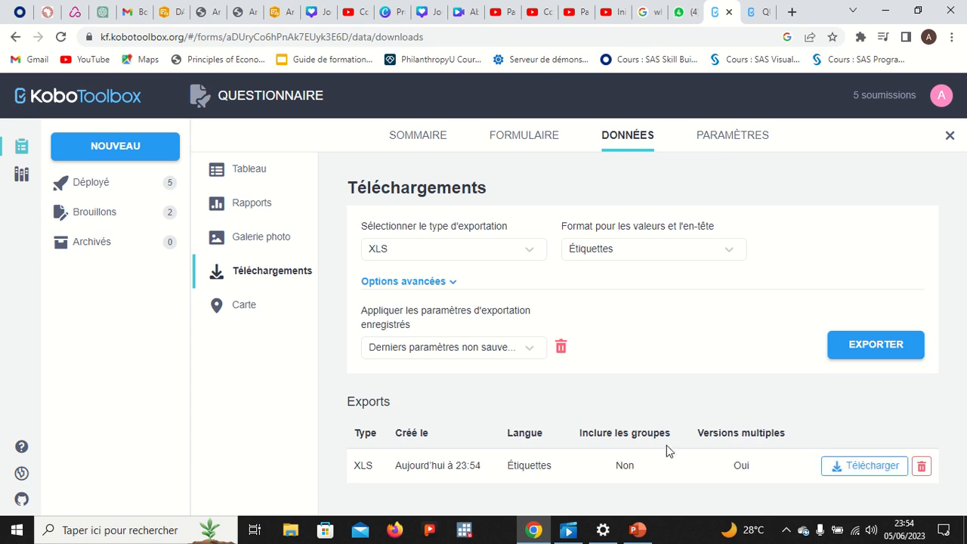
click(858, 468)
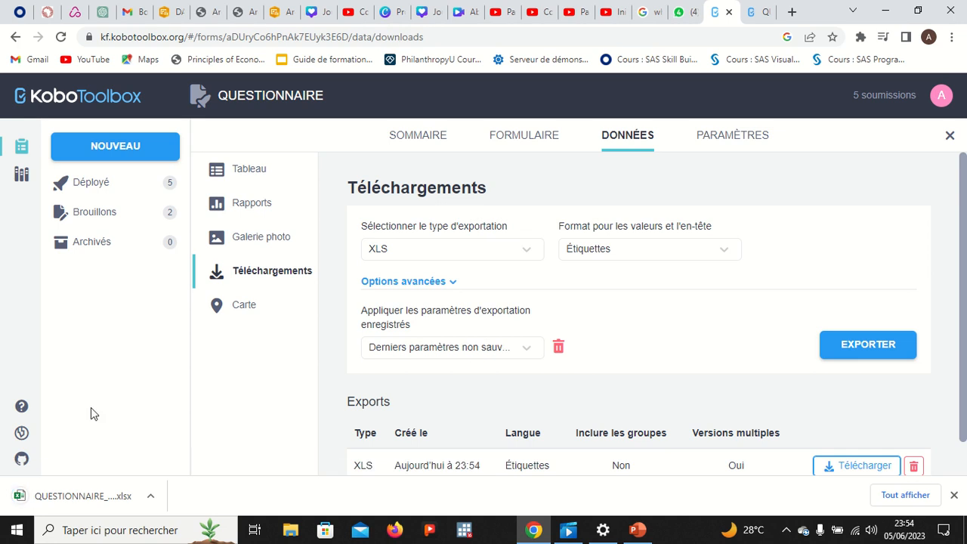
- Open the downloaded QUESTIONNAIRE workbook in a maximized Excel window, enable editing and dismiss the licence notice
click(77, 500)
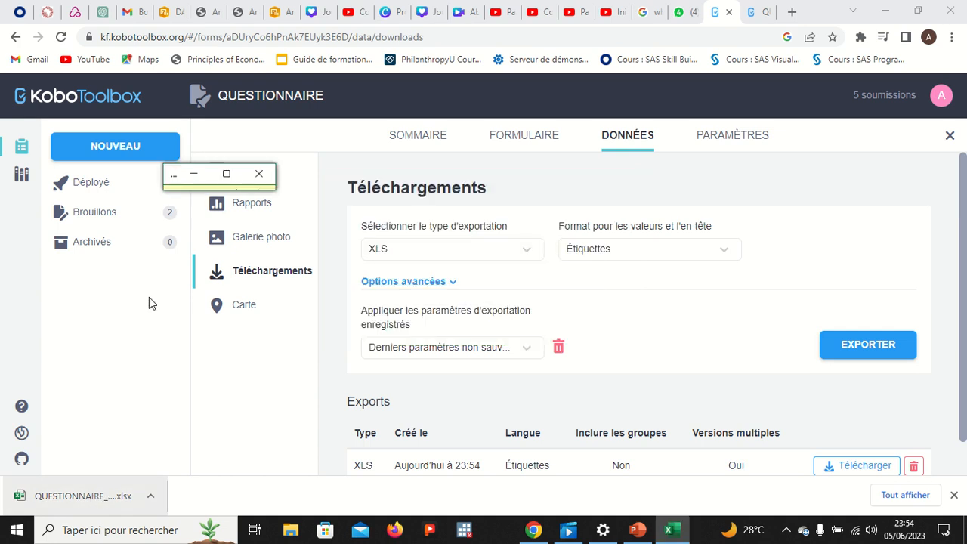
click(227, 175)
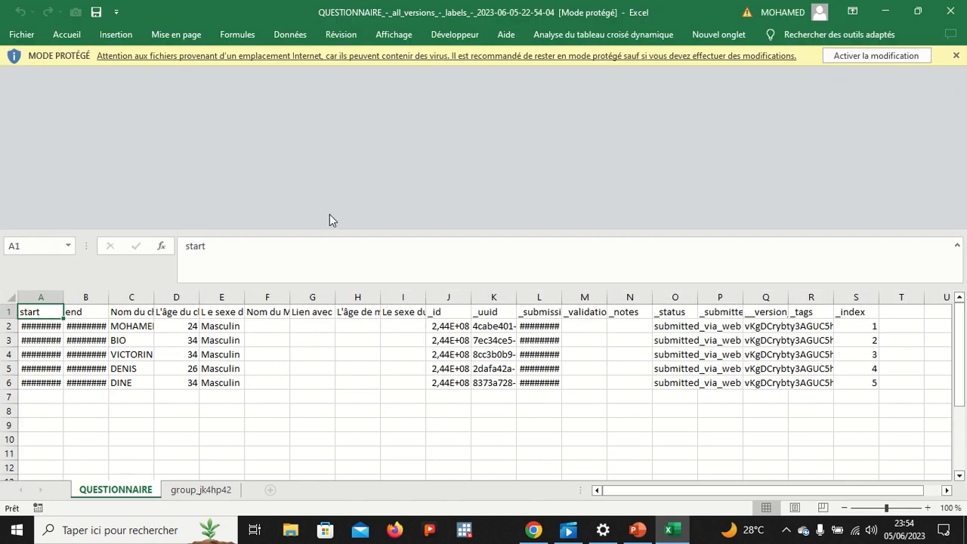
click(888, 57)
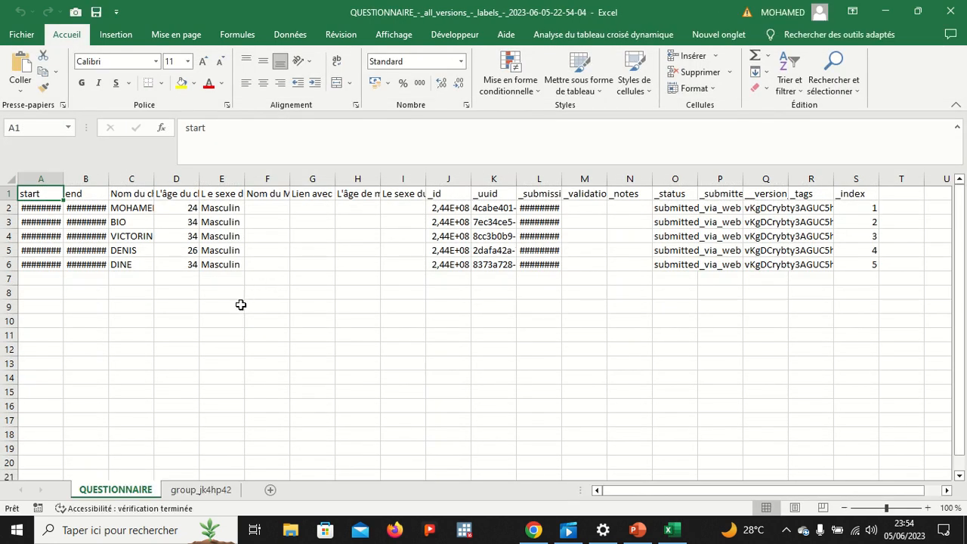
click(240, 305)
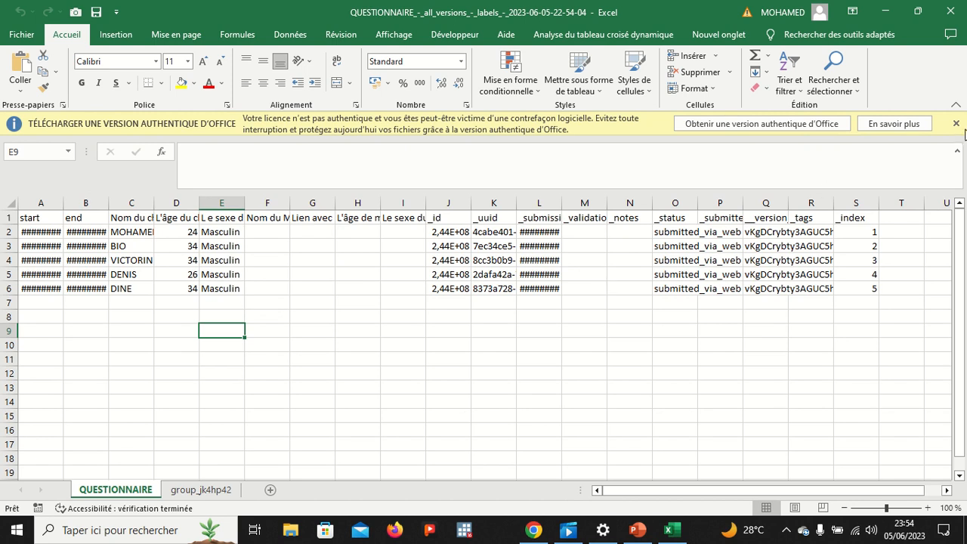
click(956, 123)
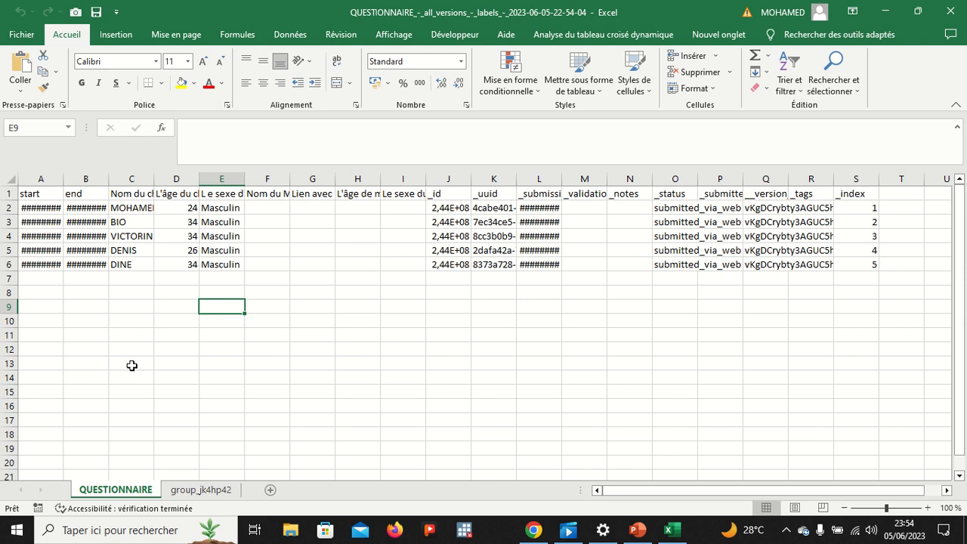
- Fit the widths of columns C, D and E on the QUESTIONNAIRE sheet to their head-of-household headings
double_click(153, 182)
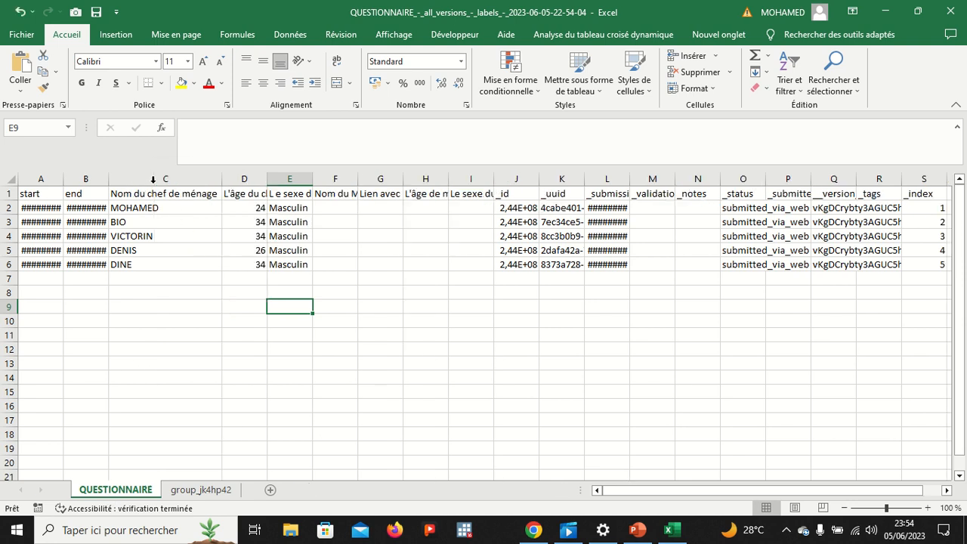
double_click(268, 179)
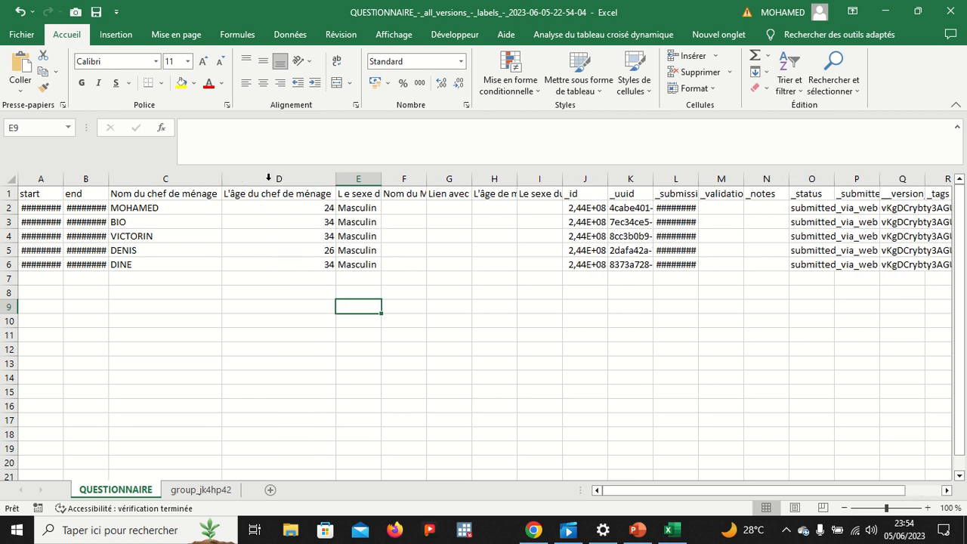
double_click(381, 175)
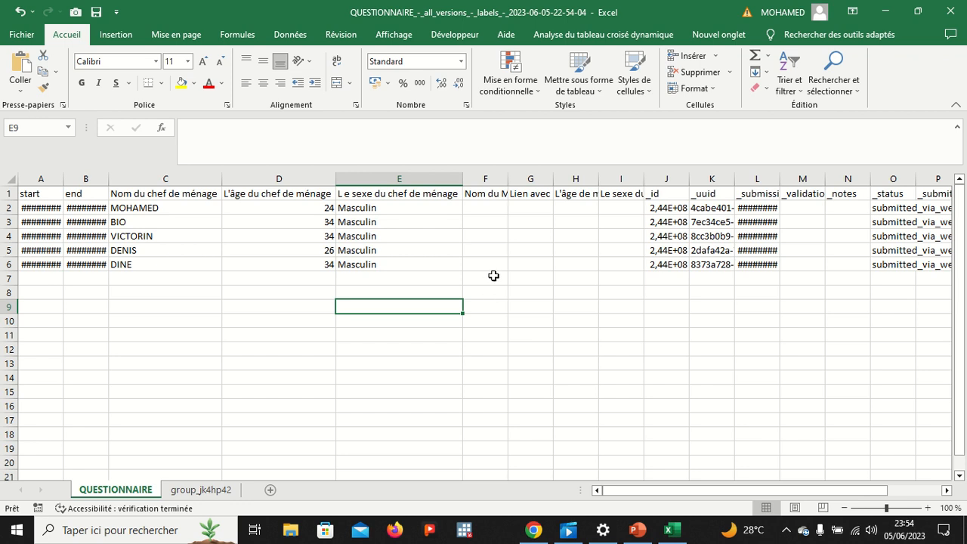
- Examine the member headings in F1 to H1 and the _index column on the QUESTIONNAIRE sheet, glancing at the group_jk4hp42 sheet
click(490, 195)
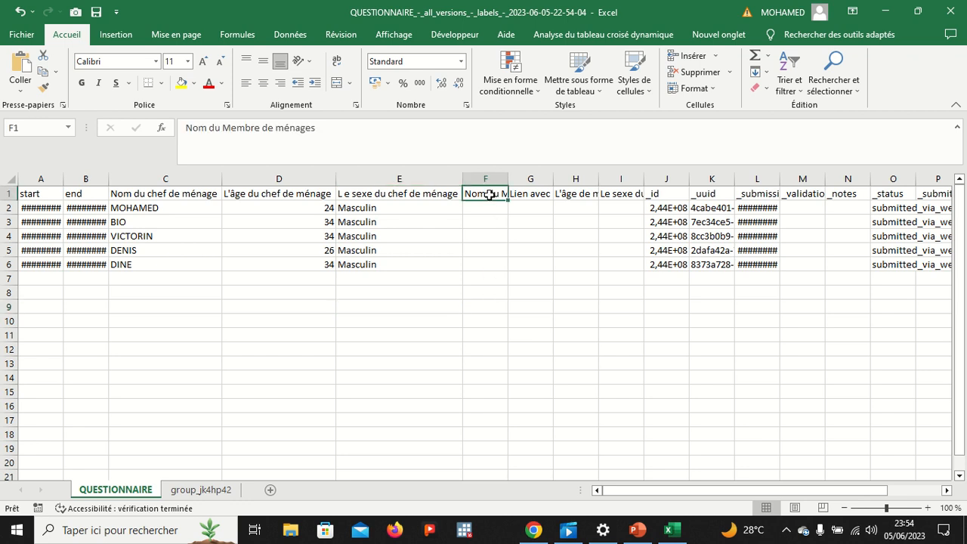
click(527, 196)
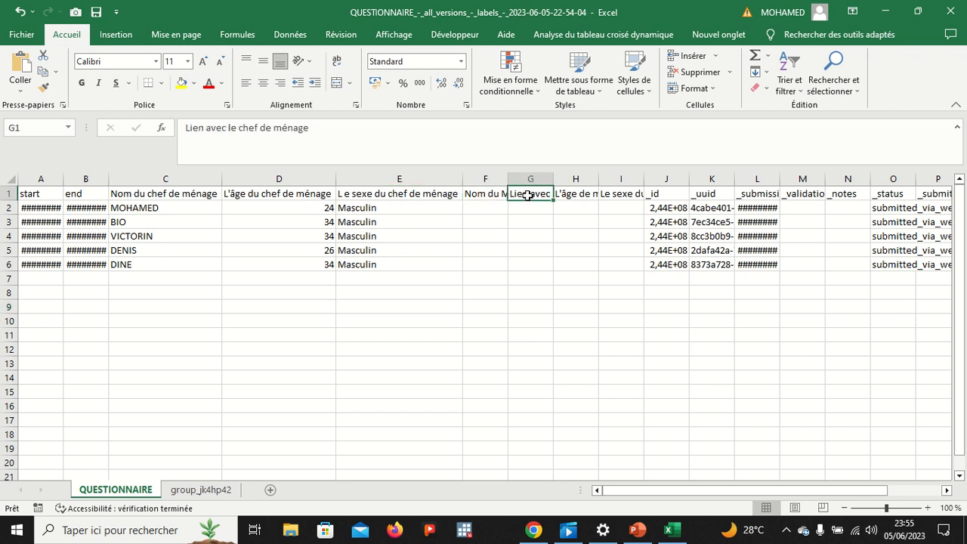
click(567, 197)
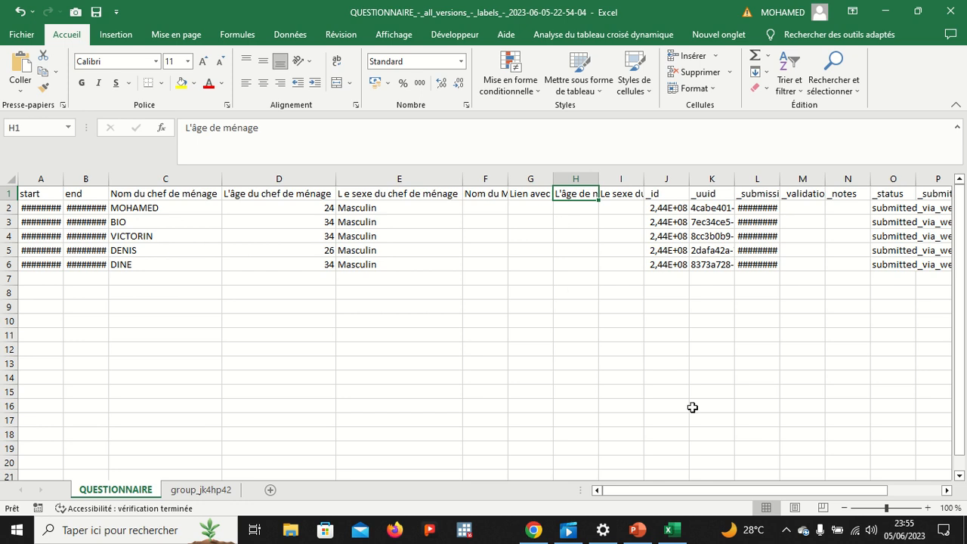
click(182, 495)
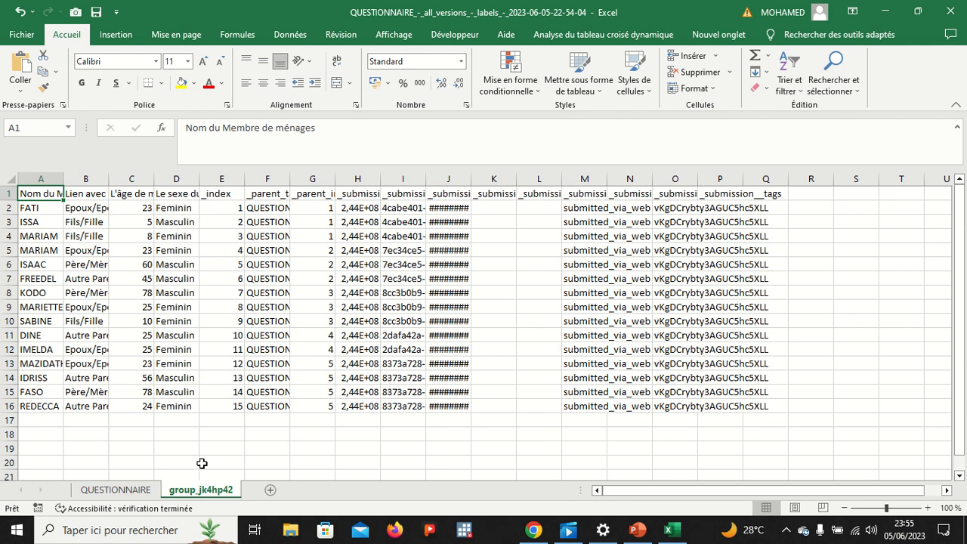
click(147, 491)
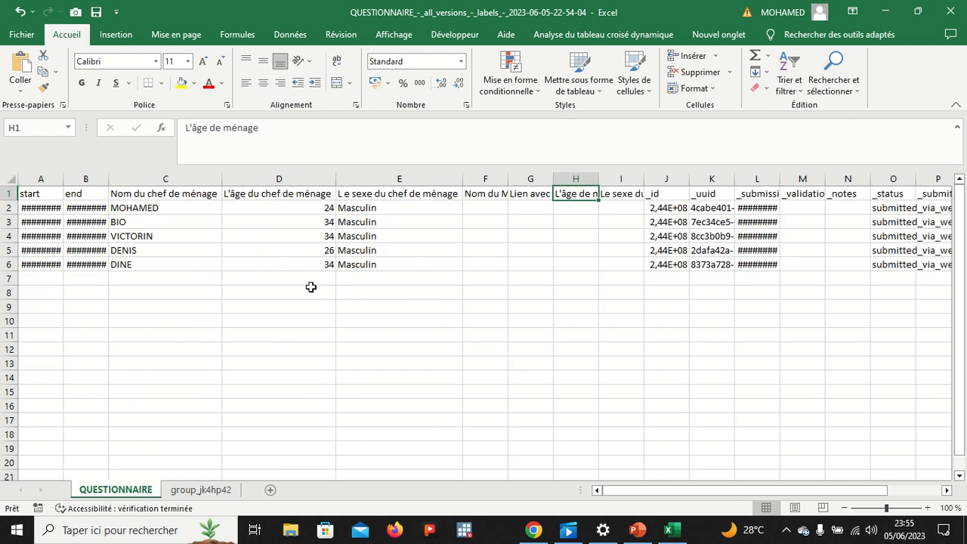
drag(598, 490, 700, 487)
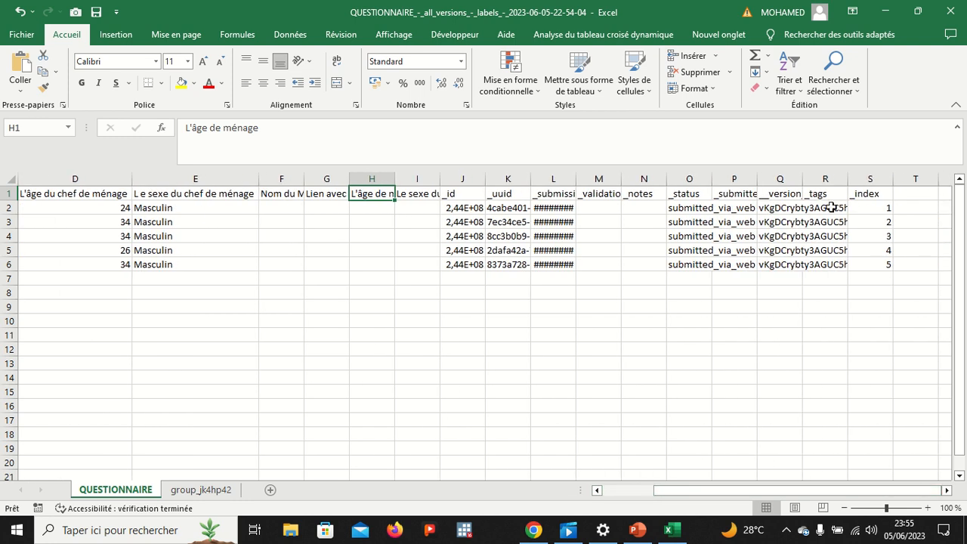
click(858, 197)
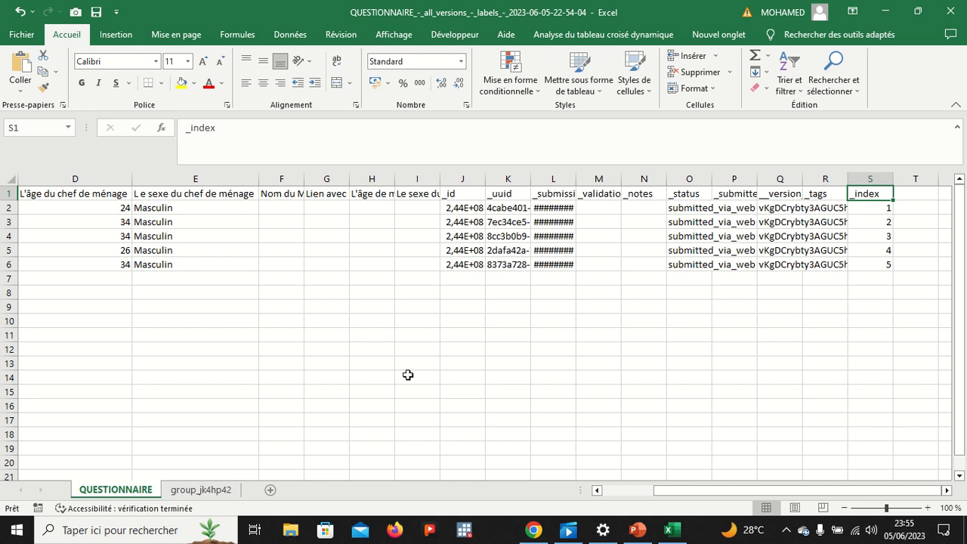
- On the group_jk4hp42 sheet, check the _index column and fit the _parent_index column's width to its heading
click(203, 491)
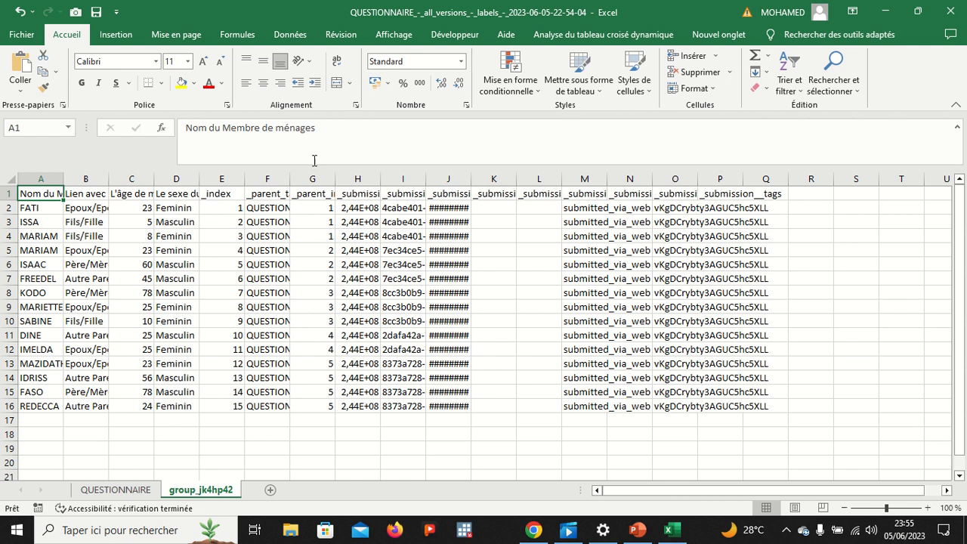
click(223, 176)
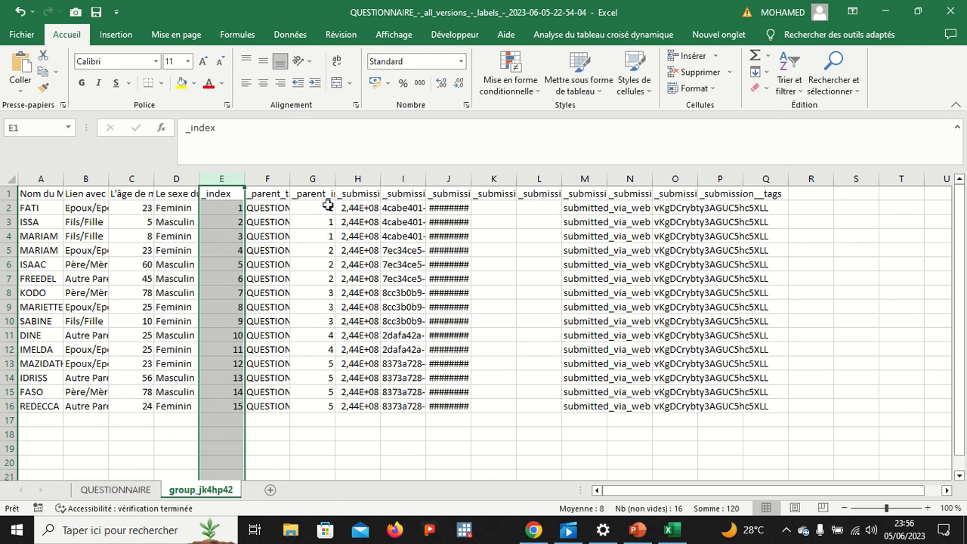
click(316, 178)
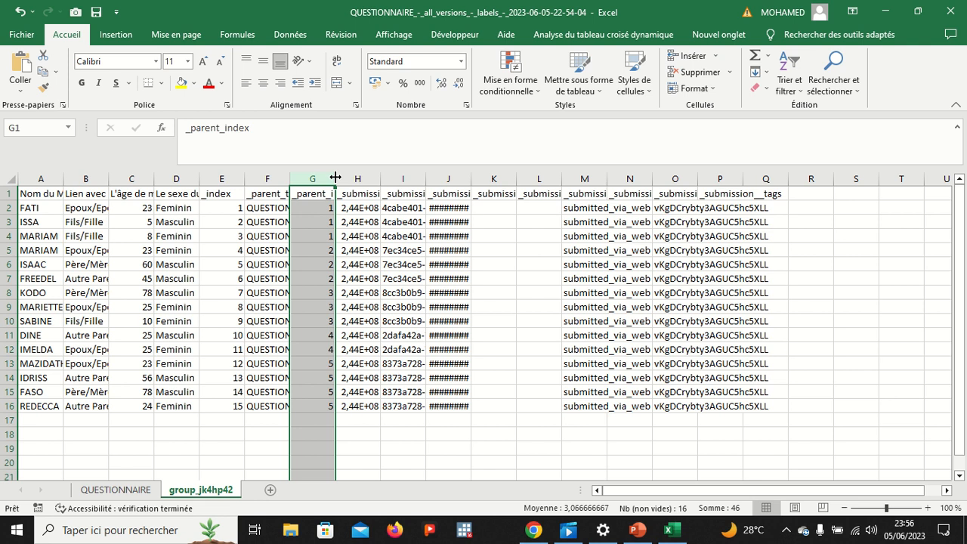
double_click(336, 174)
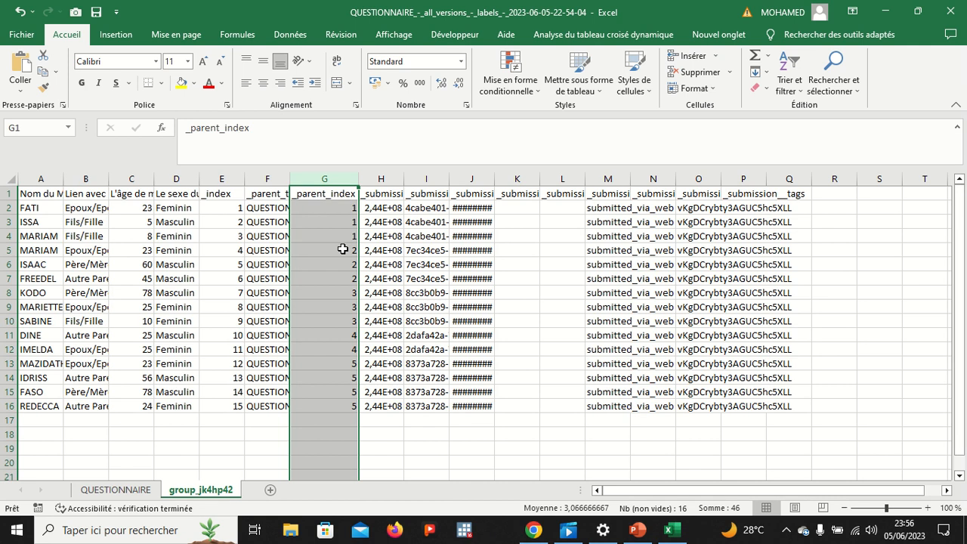
- Compare the _parent_index values in G2:G16 with the member rows to match each member to a household
click(335, 206)
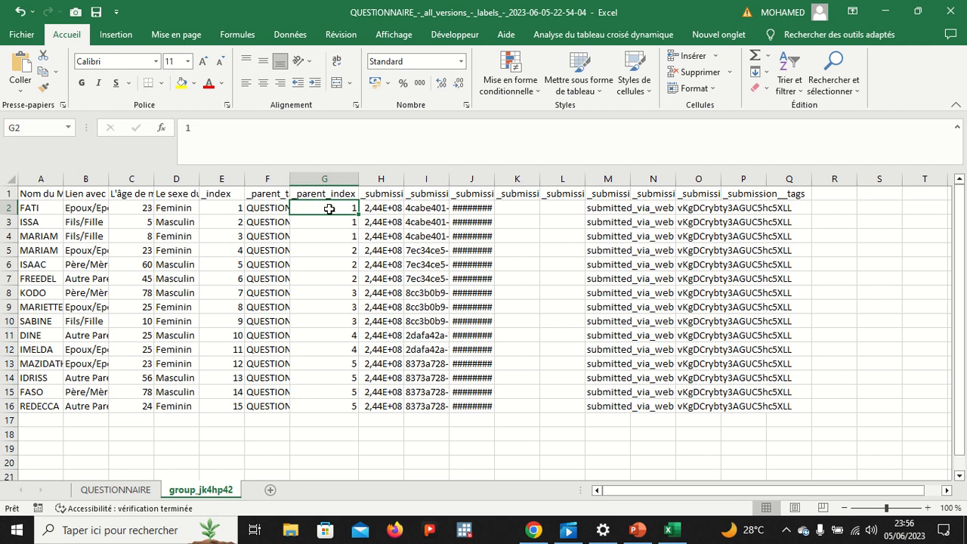
drag(329, 209, 334, 237)
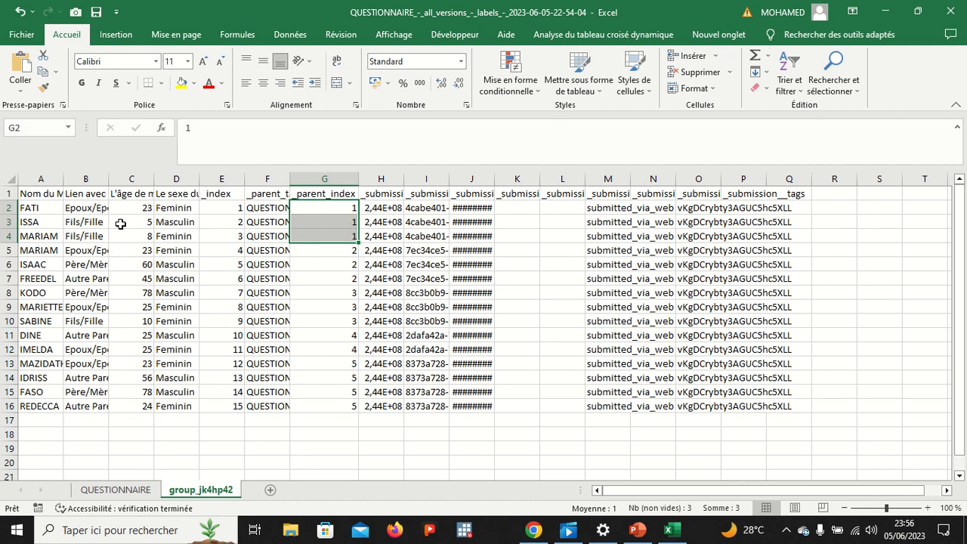
click(324, 251)
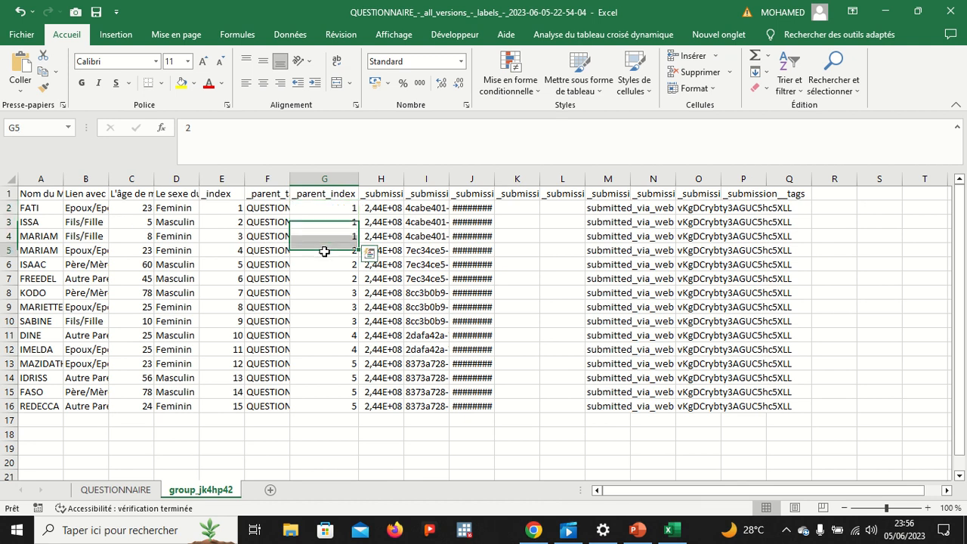
drag(324, 251, 346, 401)
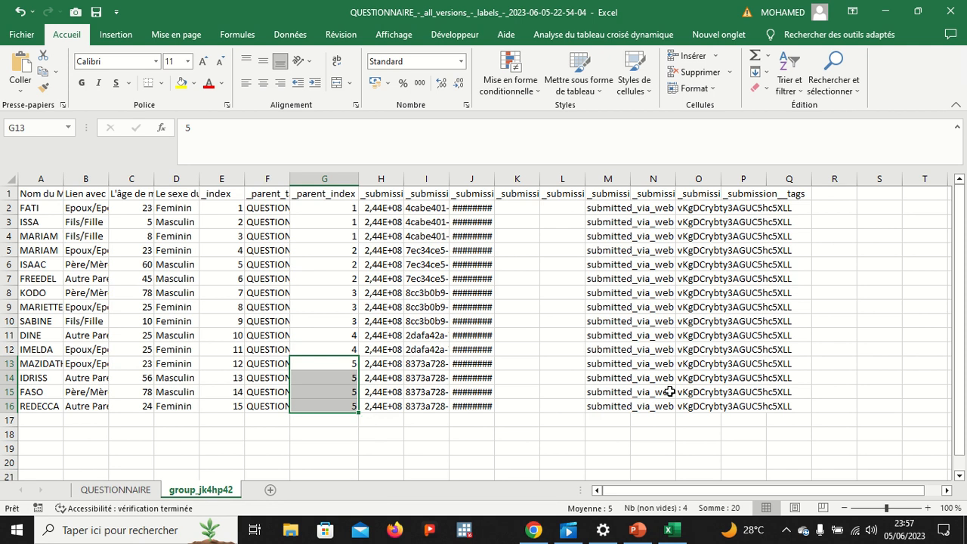
click(571, 464)
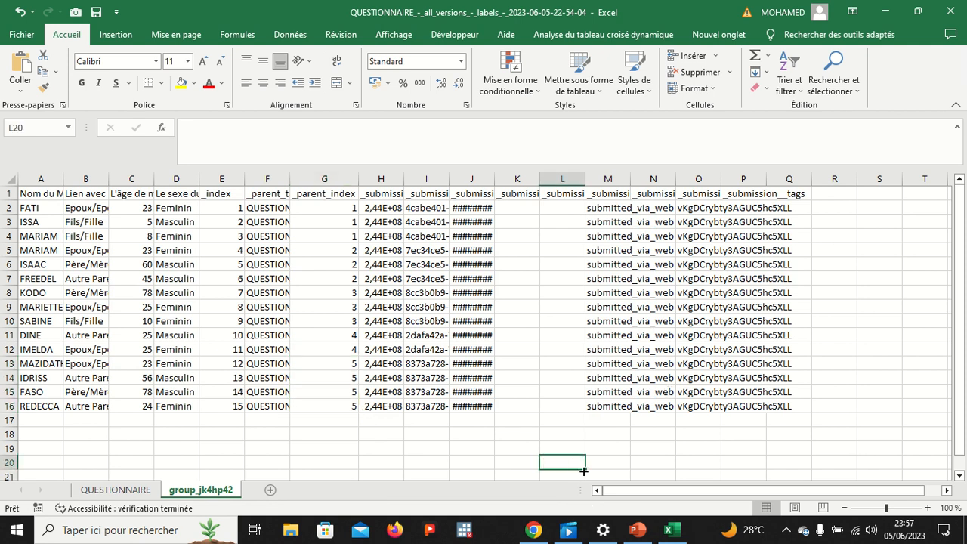
- Delete the submission metadata columns H to Q, _submission__id through _submission__tags, from the group_jk4hp42 sheet
click(621, 490)
click(475, 175)
click(431, 176)
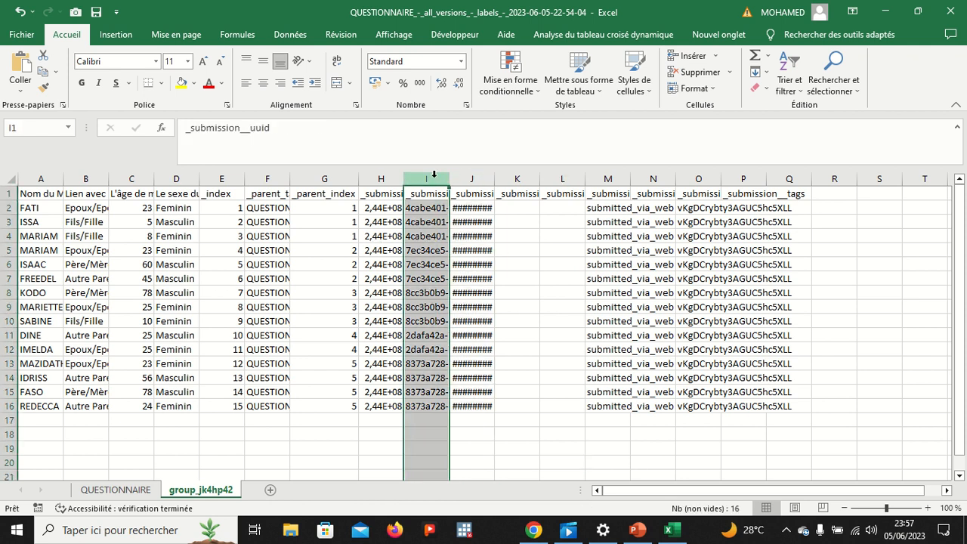
click(384, 178)
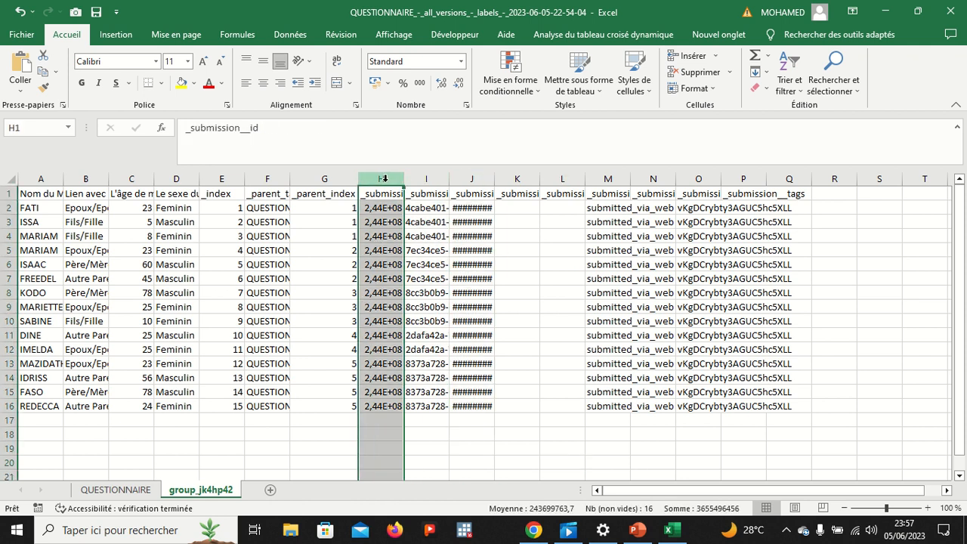
drag(385, 179, 750, 180)
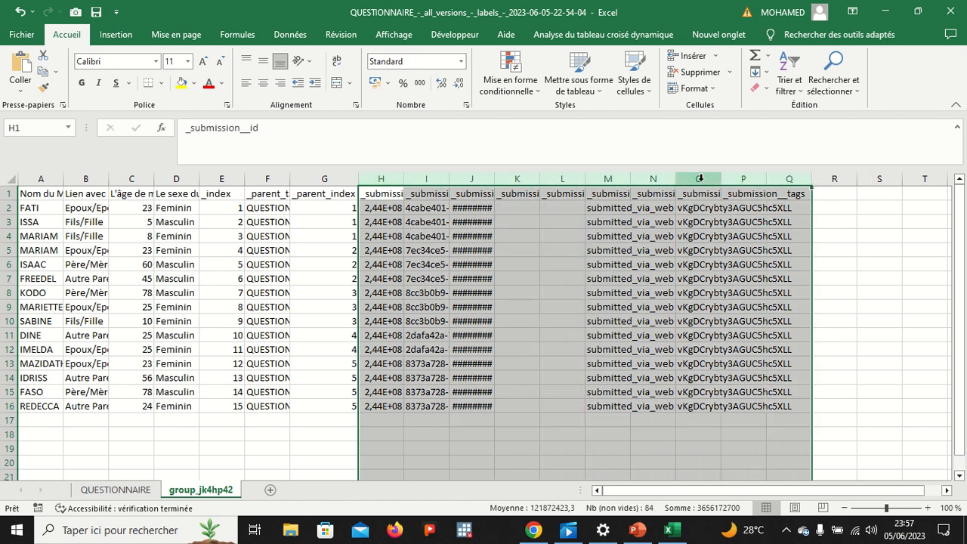
click(695, 73)
click(555, 321)
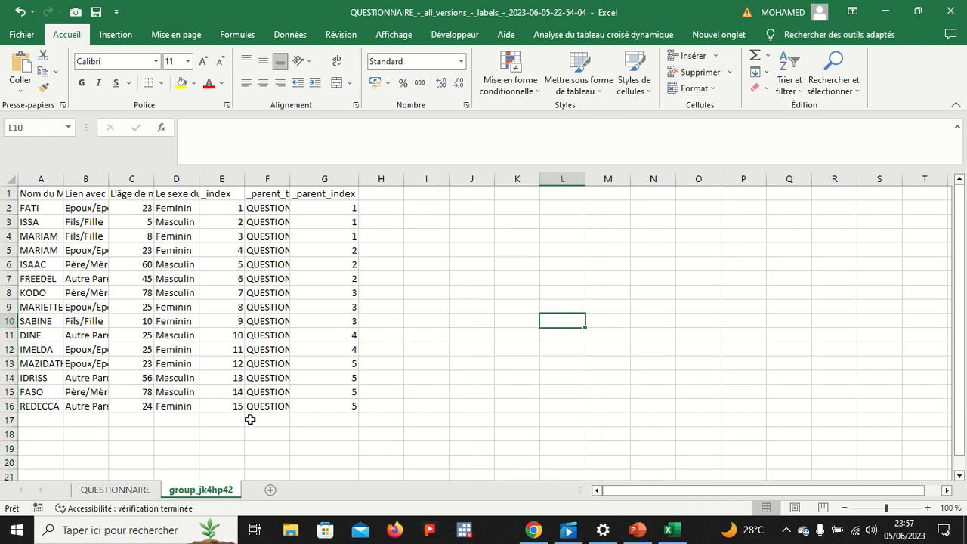
- Delete the metadata columns J to R, _id through _tags, from the QUESTIONNAIRE sheet, keeping the _index column
click(119, 490)
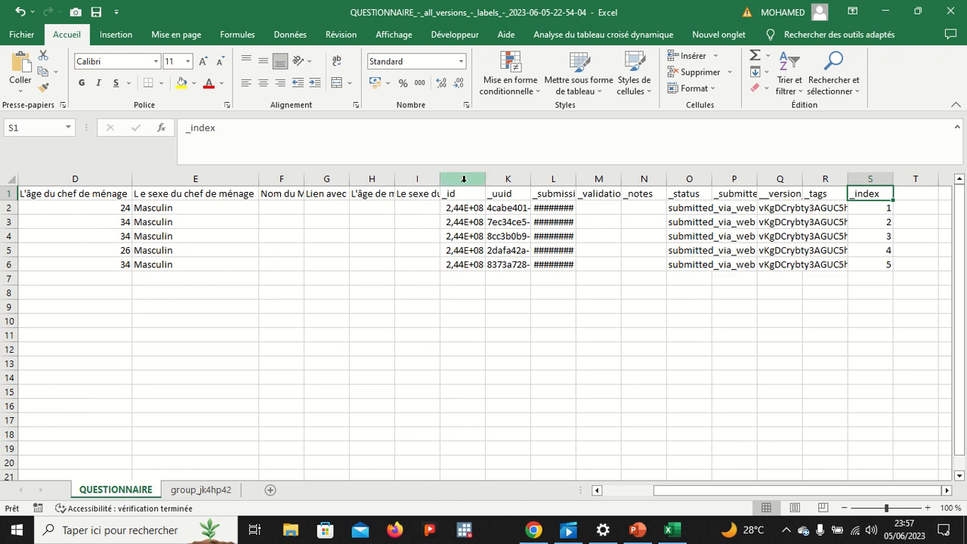
drag(463, 178, 815, 181)
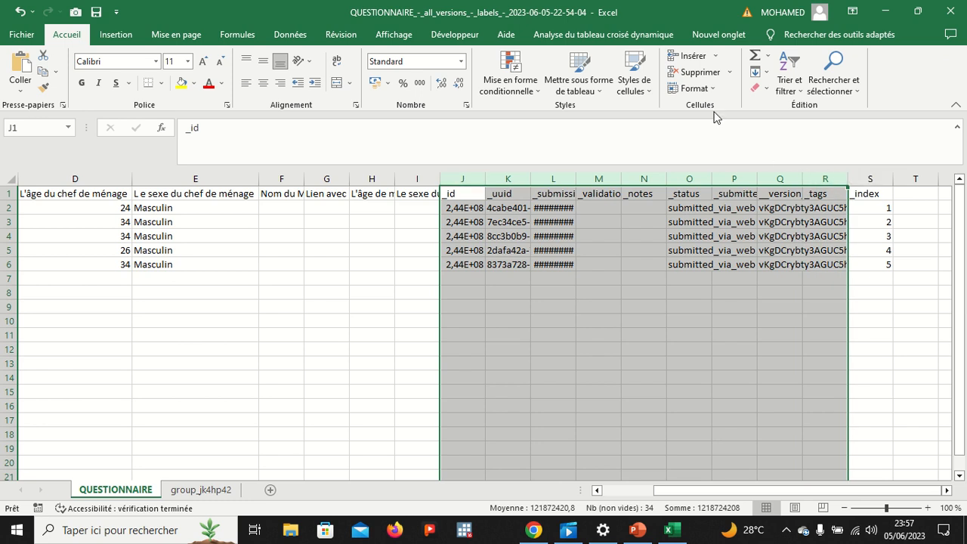
click(701, 73)
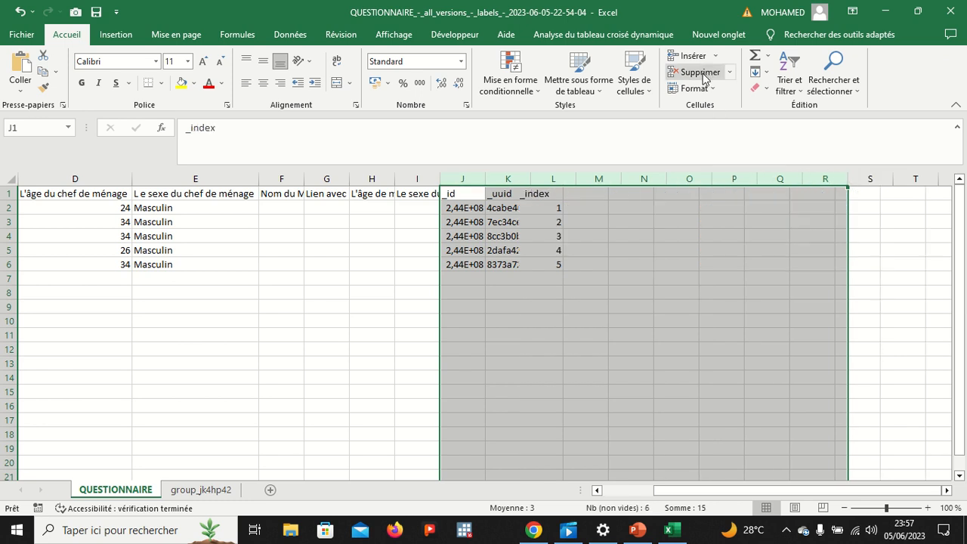
click(613, 209)
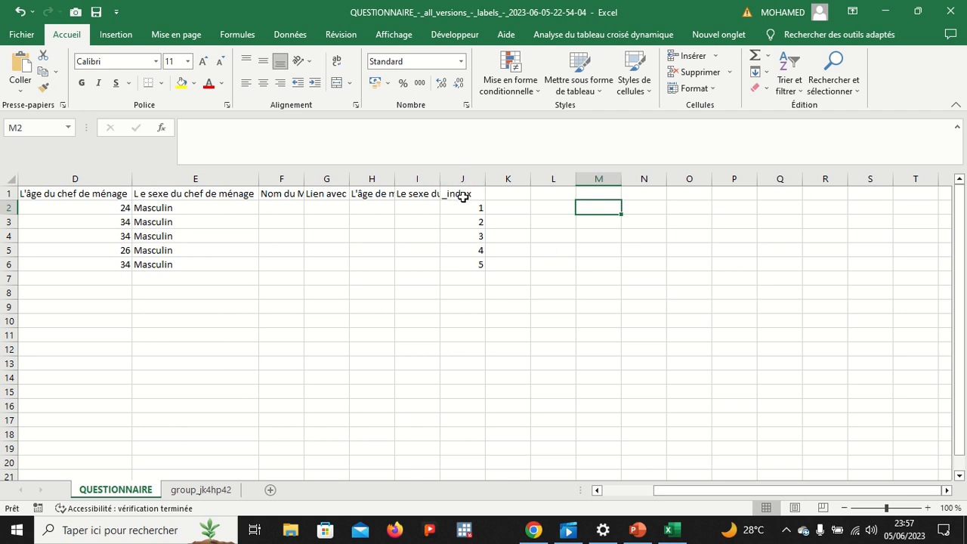
drag(463, 194, 469, 261)
click(533, 265)
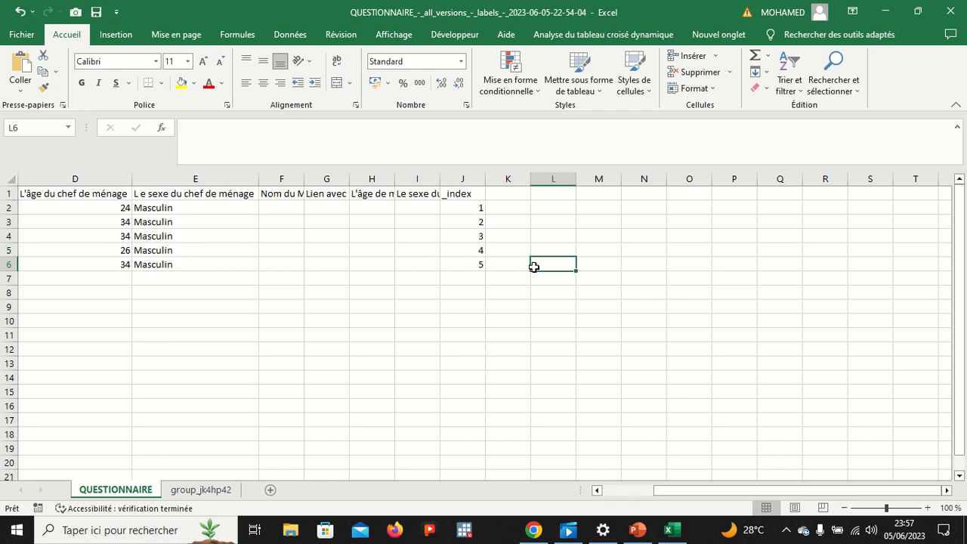
- Insert a column before L'âge du chef de ménage on the QUESTIONNAIRE sheet and move the _index column into it
click(75, 179)
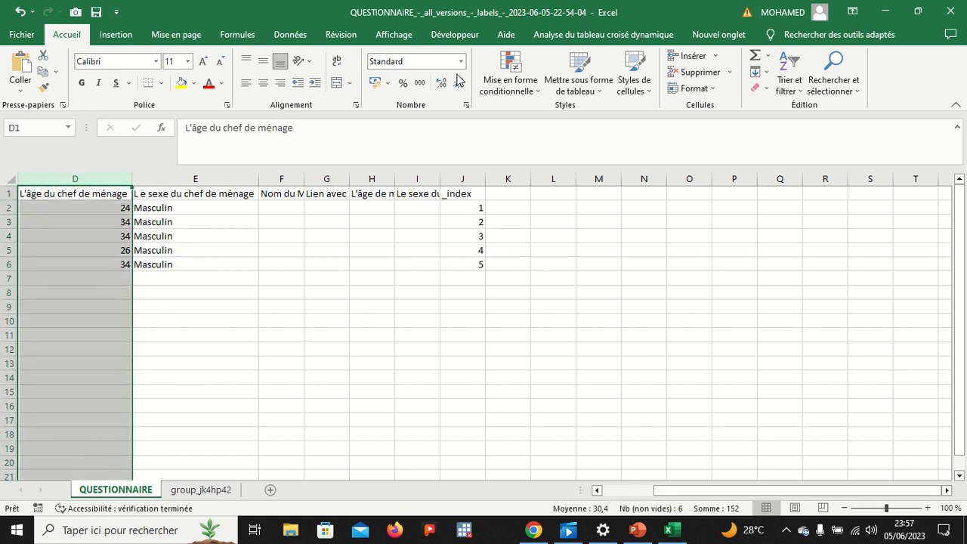
click(693, 57)
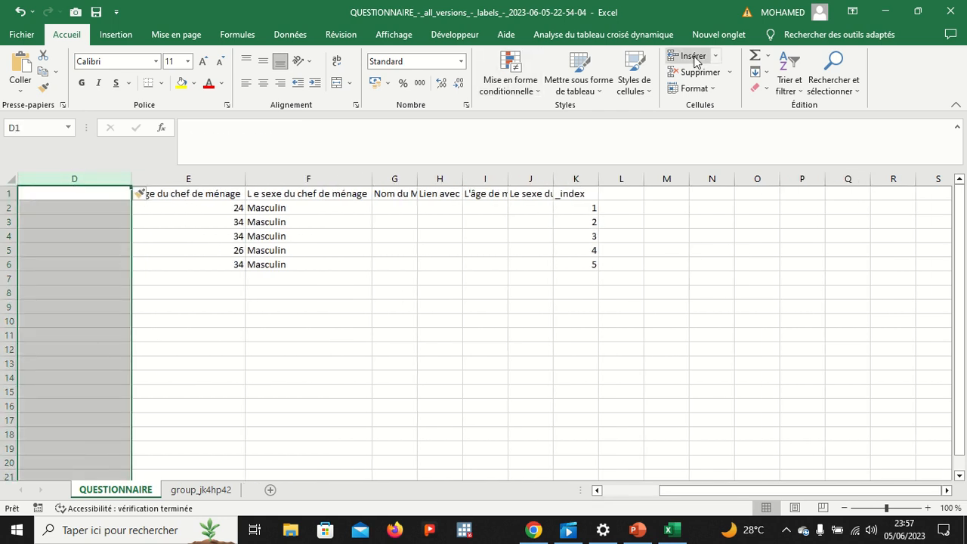
click(441, 210)
click(575, 181)
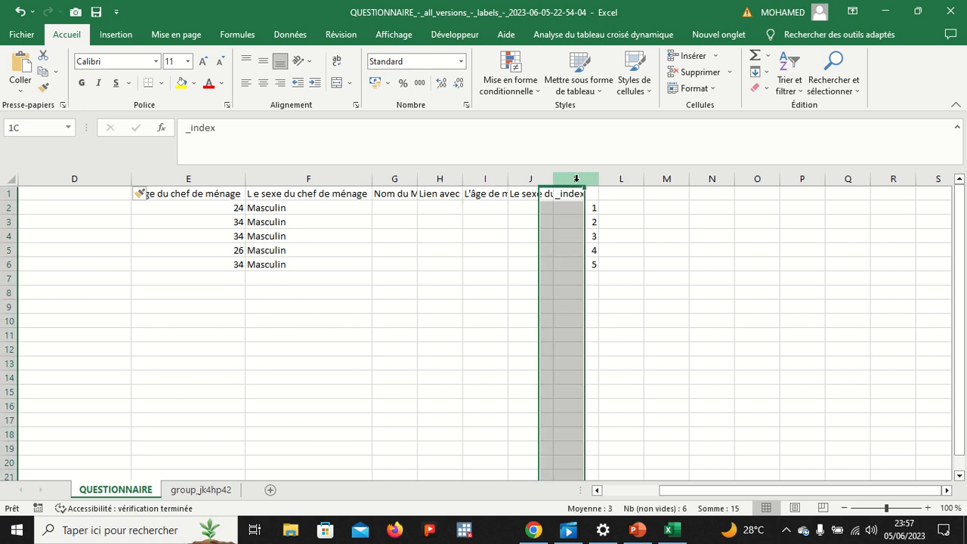
key(ctrl+c)
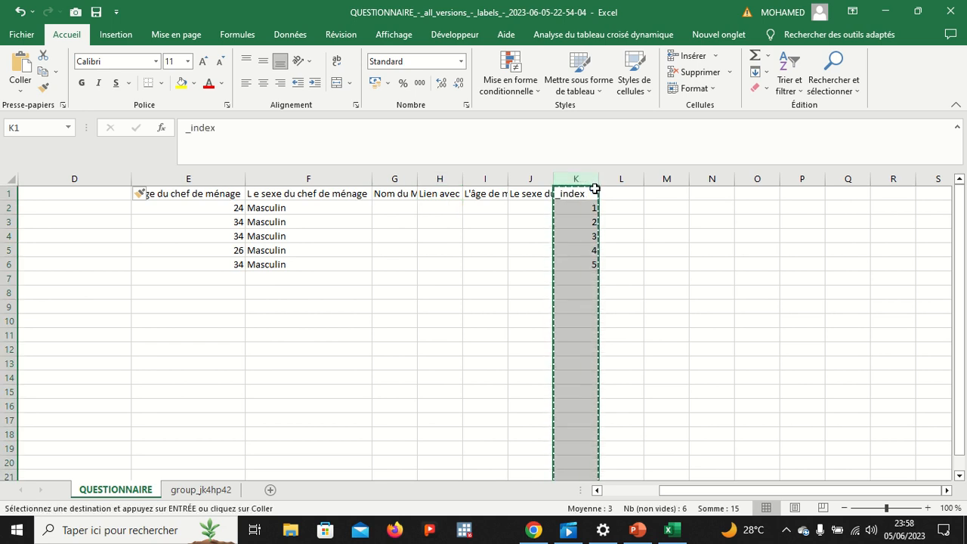
click(103, 194)
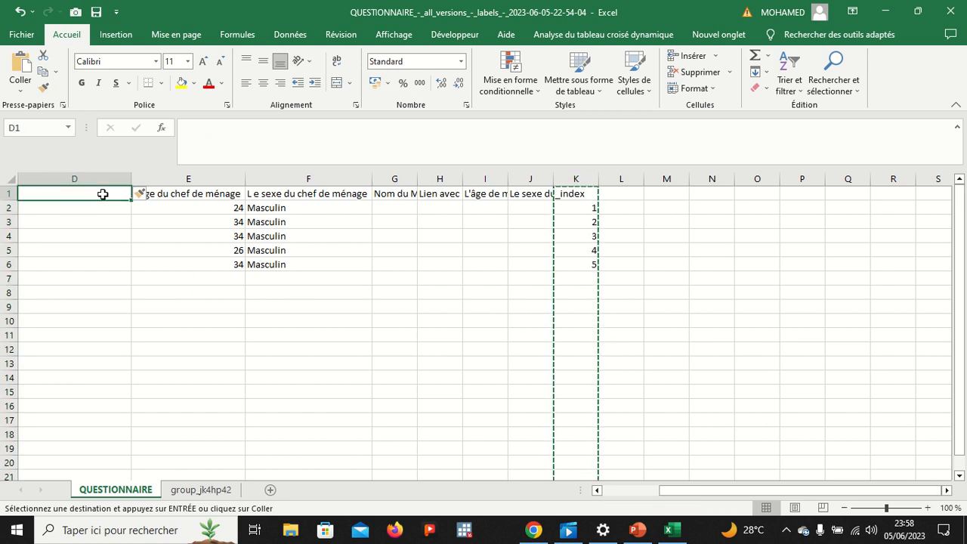
key(ctrl+v)
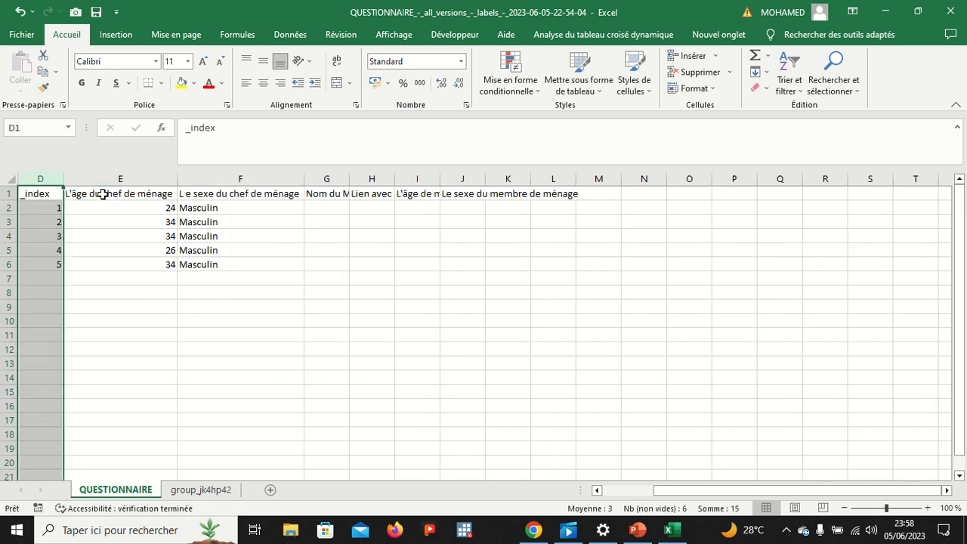
click(342, 330)
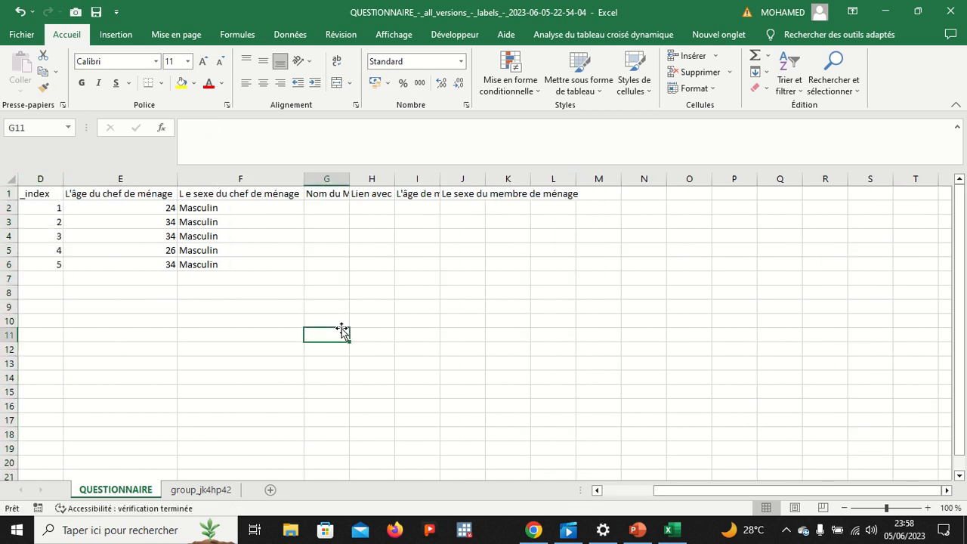
- On the group_jk4hp42 sheet, move the _parent_index column to column A, before Nom du Membre de ménages
click(201, 491)
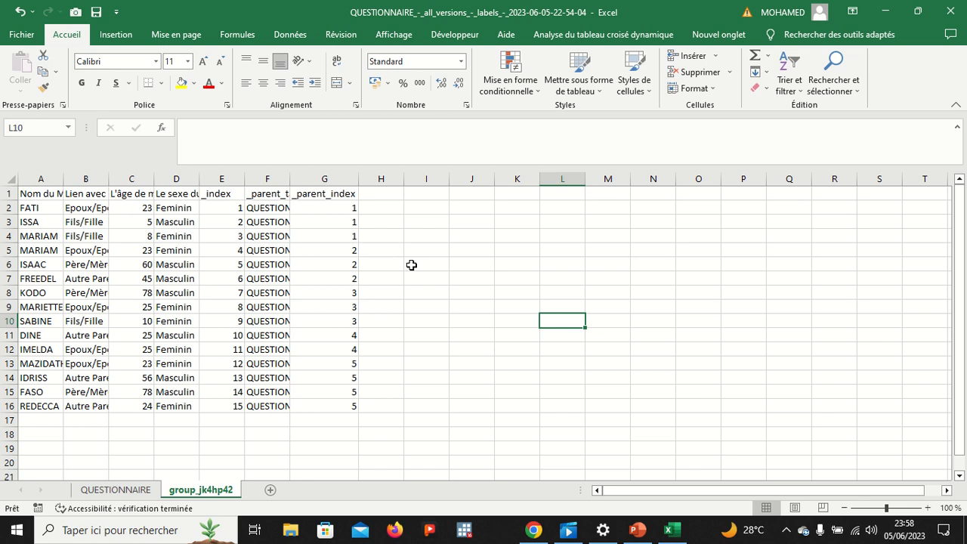
click(335, 178)
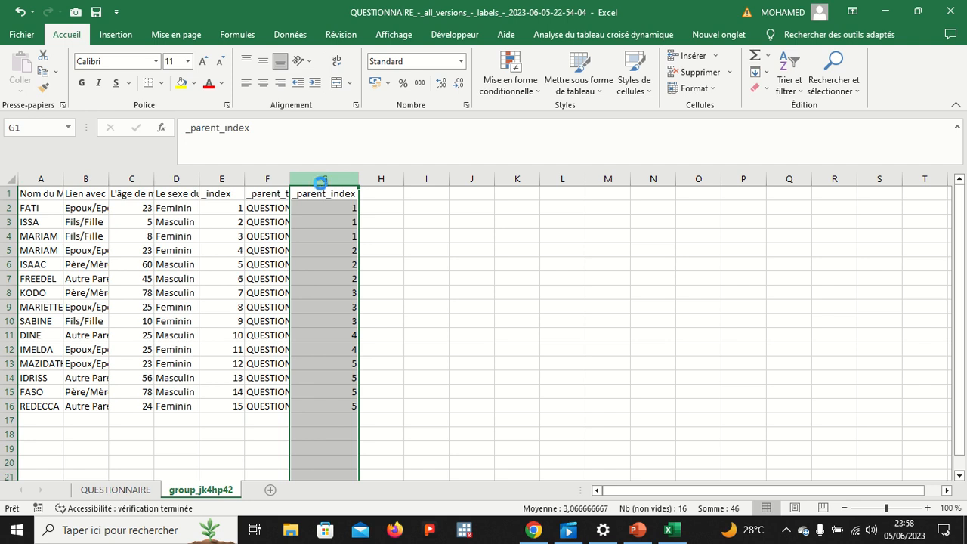
key(ctrl+c)
click(34, 172)
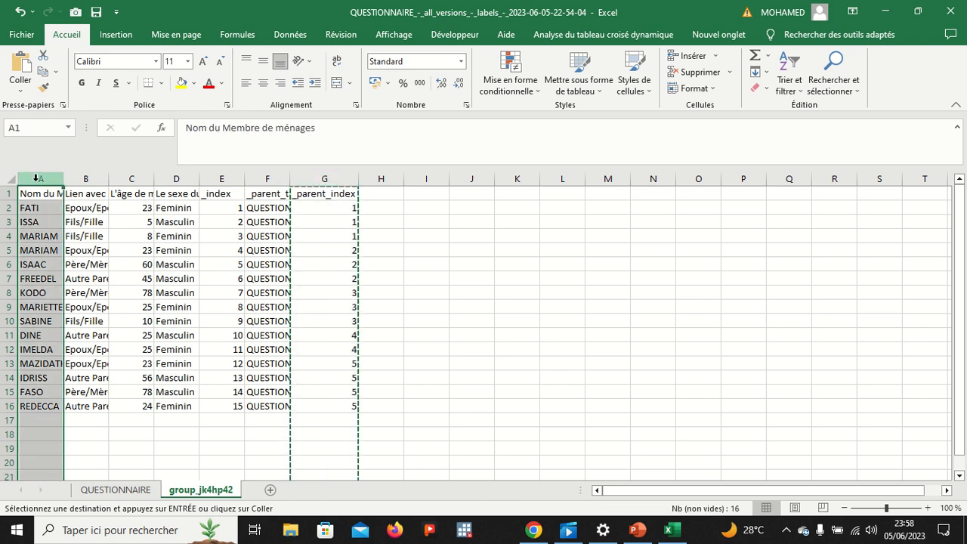
click(693, 56)
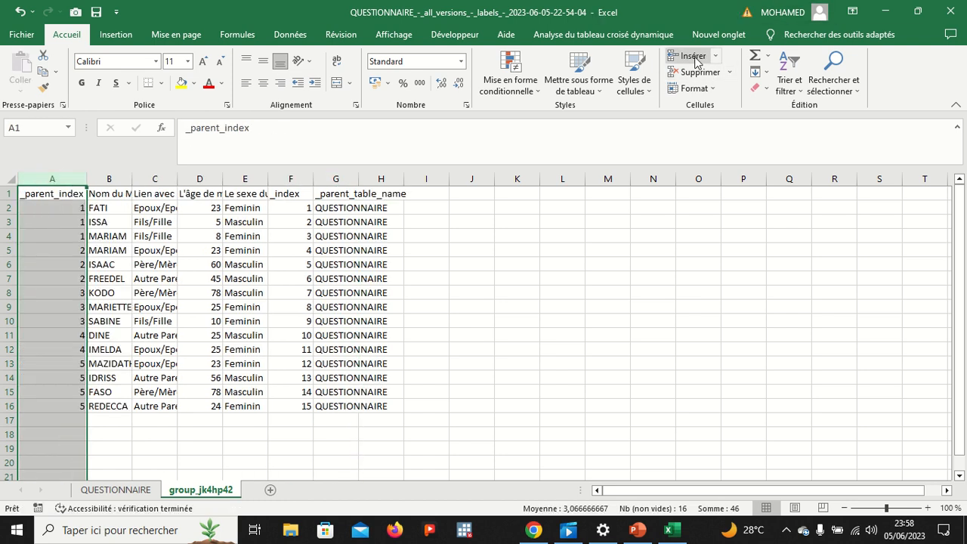
click(607, 277)
- Delete the _parent_table_name column from the group_jk4hp42 sheet
click(353, 249)
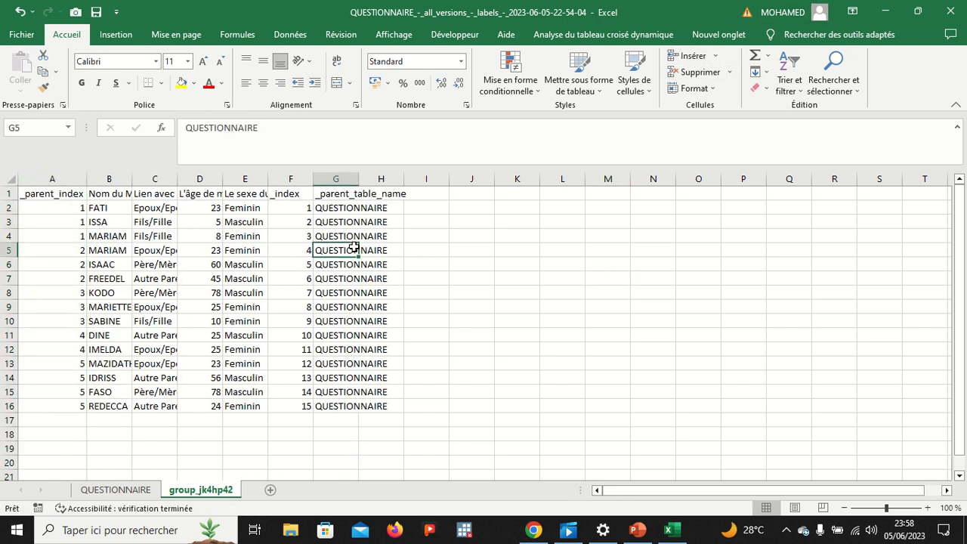
click(353, 194)
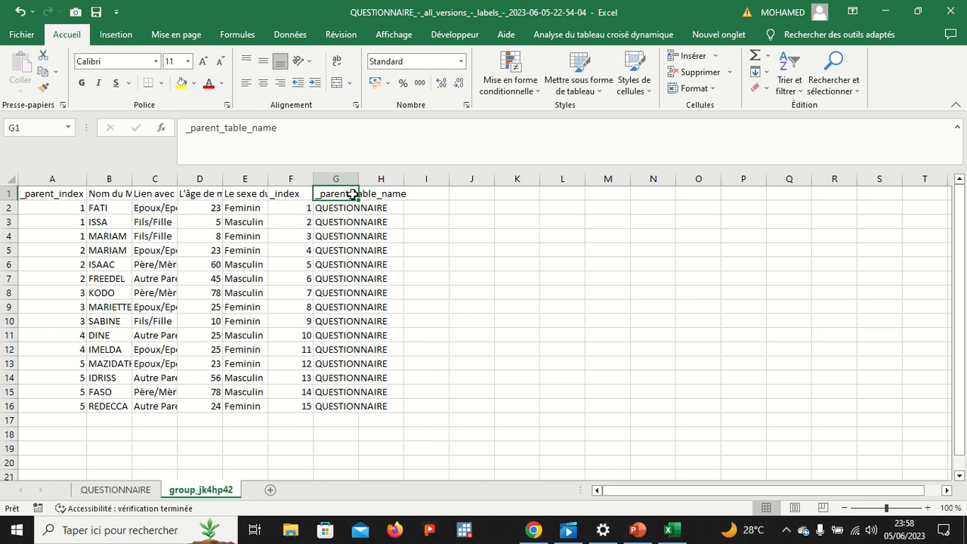
click(353, 209)
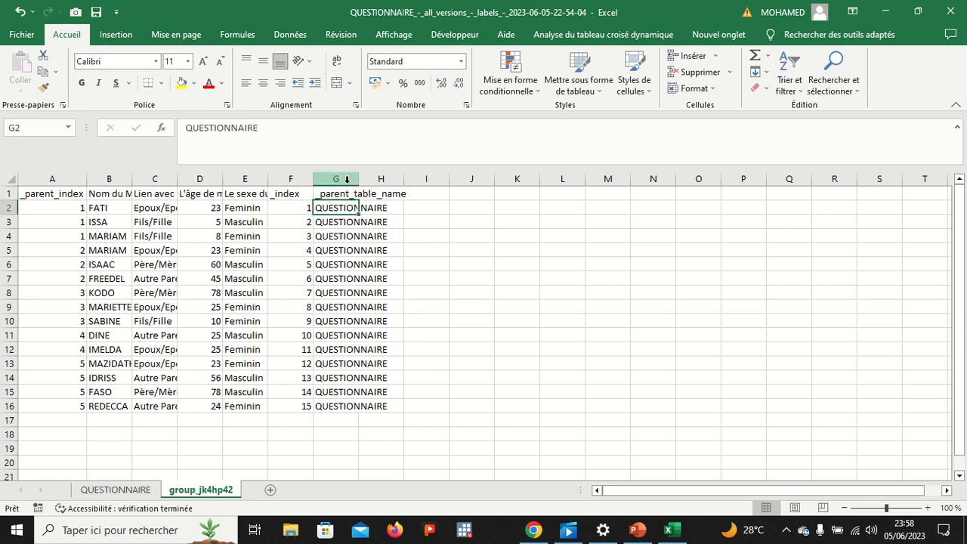
click(380, 179)
click(340, 180)
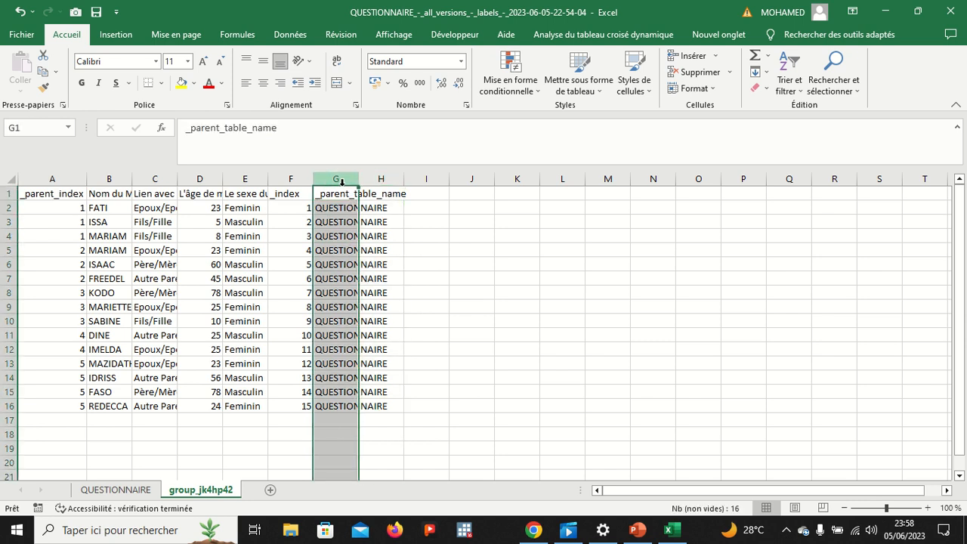
click(687, 73)
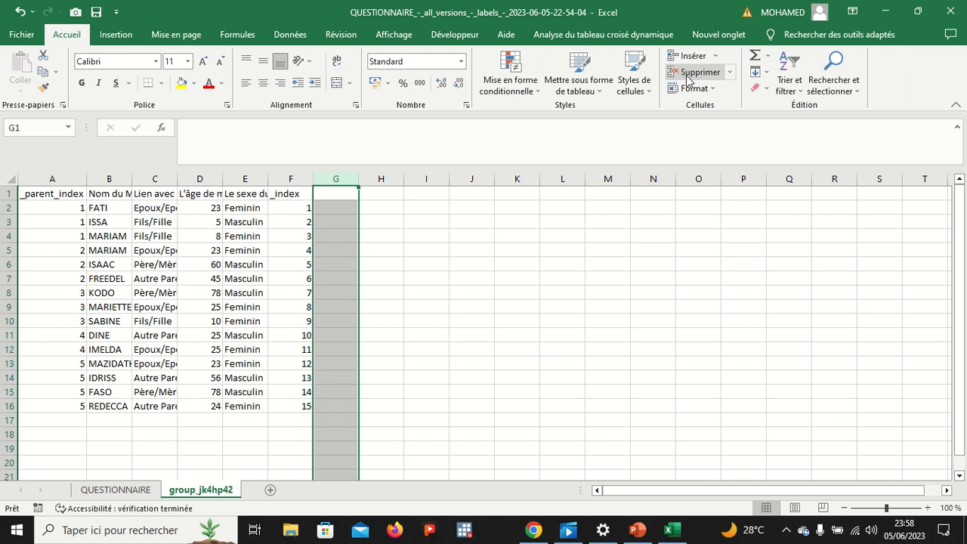
click(557, 306)
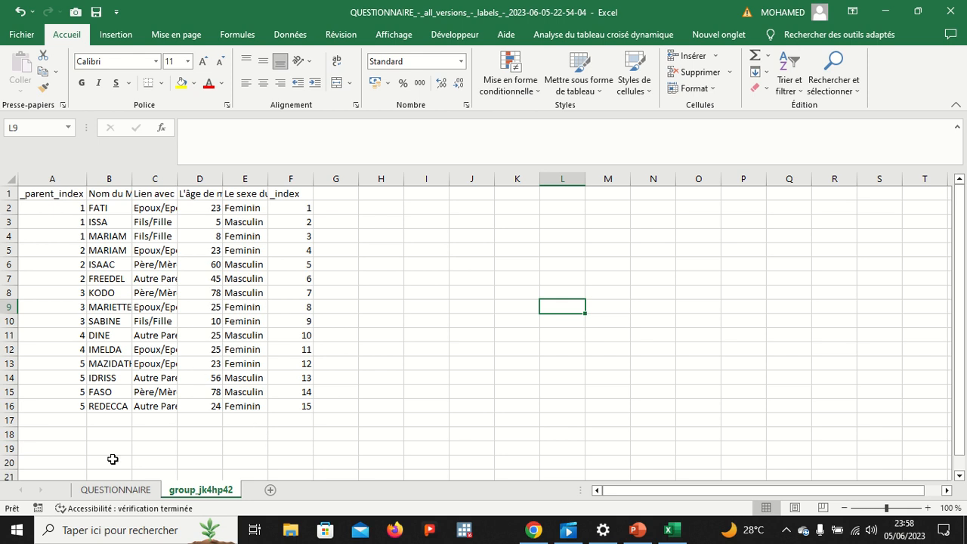
- Delete the start and end columns from the QUESTIONNAIRE sheet
click(110, 495)
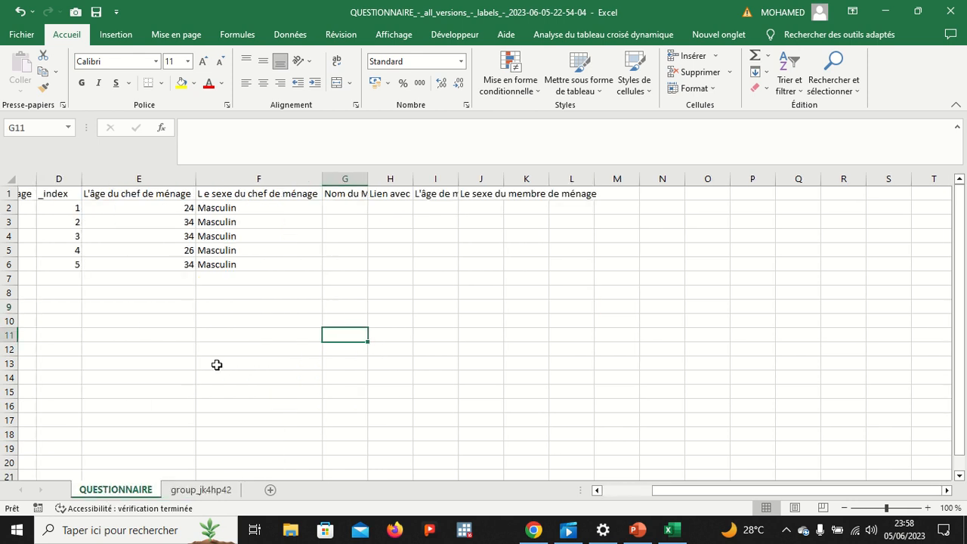
scroll(216, 365, left, 3)
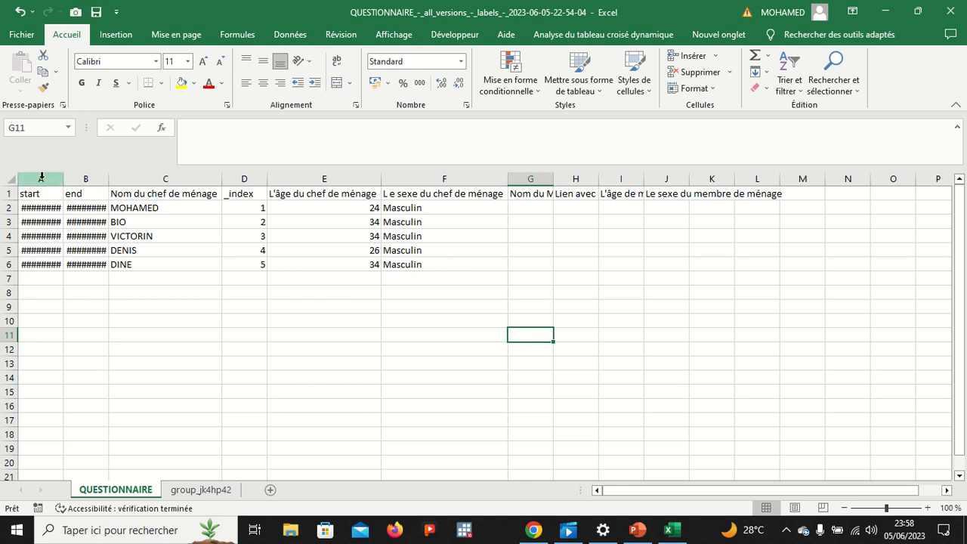
drag(41, 176, 86, 176)
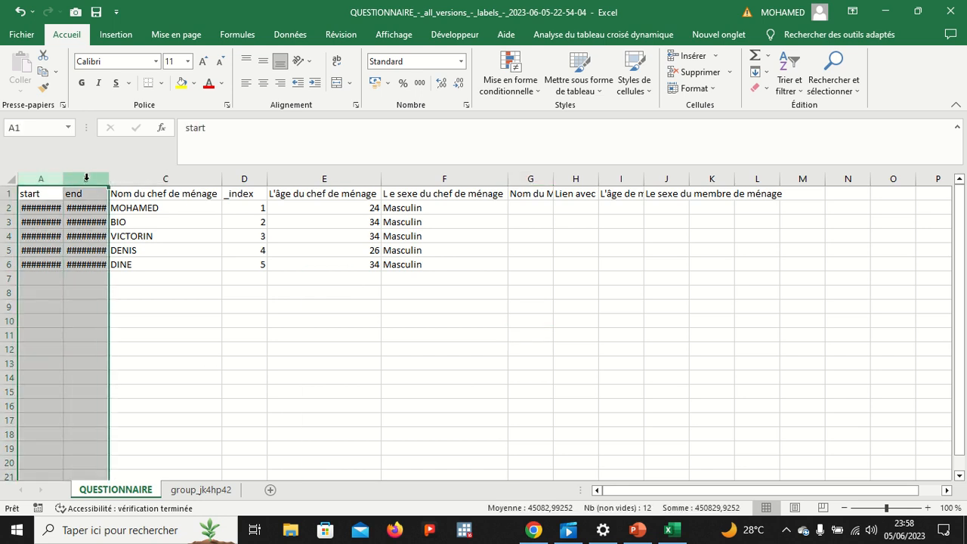
click(688, 75)
click(486, 293)
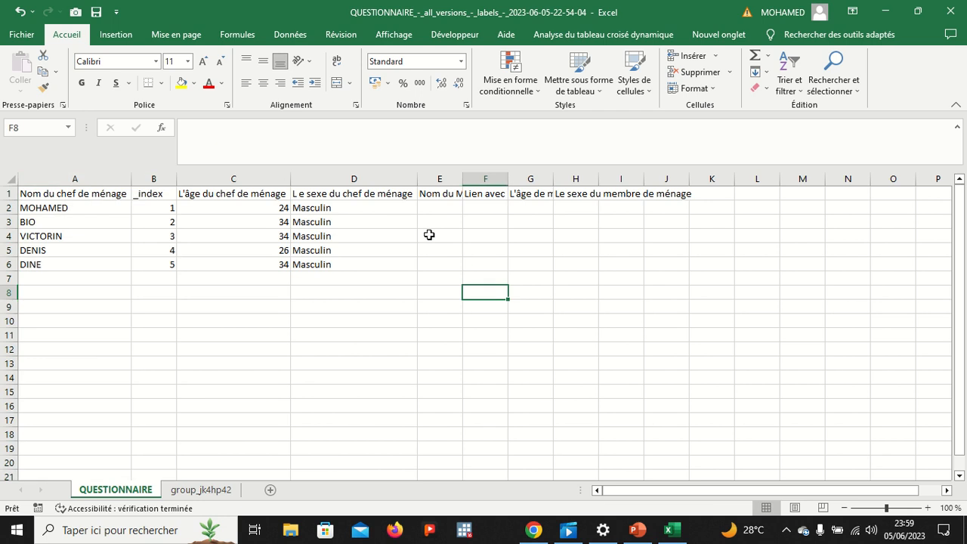
- Delete the empty household-member columns E to J, beginning at Nom du Membre de ménages, from the QUESTIONNAIRE sheet
click(375, 195)
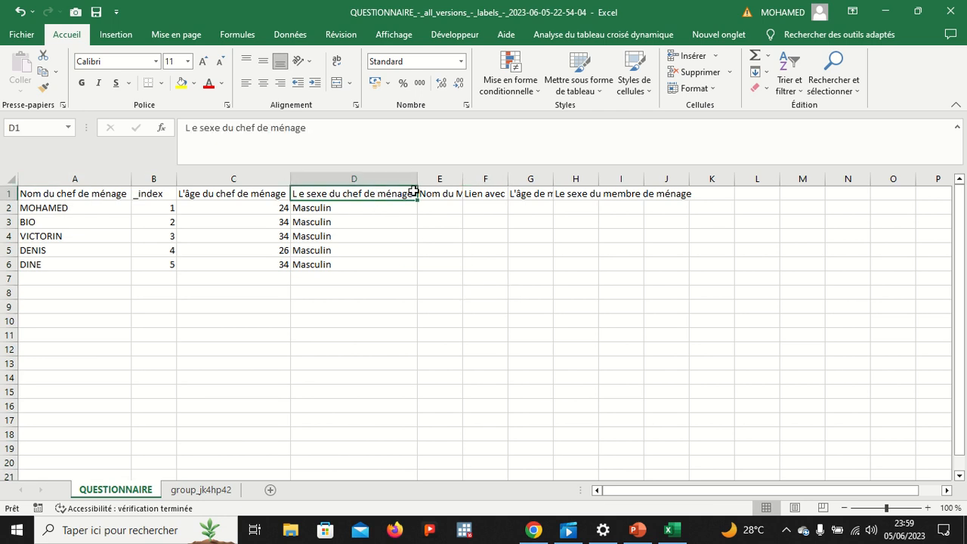
click(440, 194)
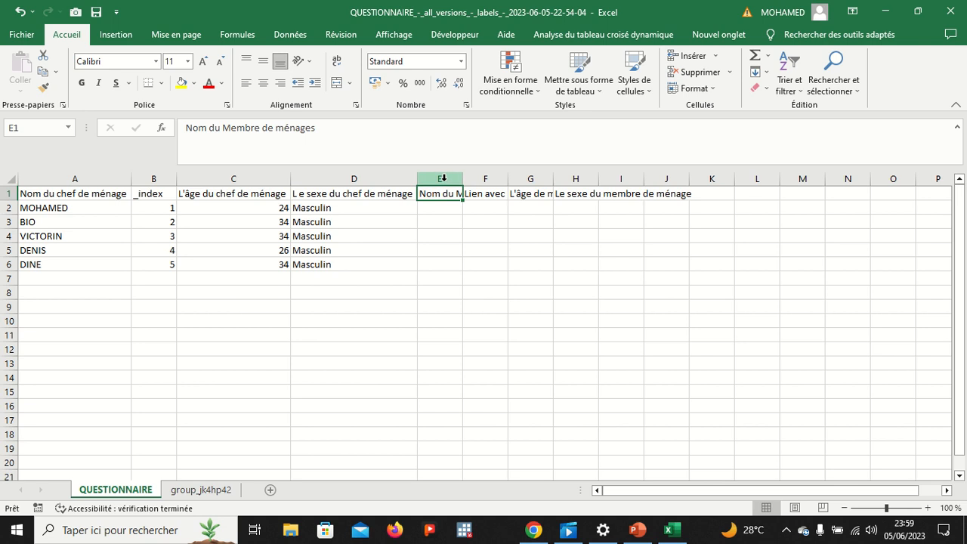
drag(440, 178, 666, 178)
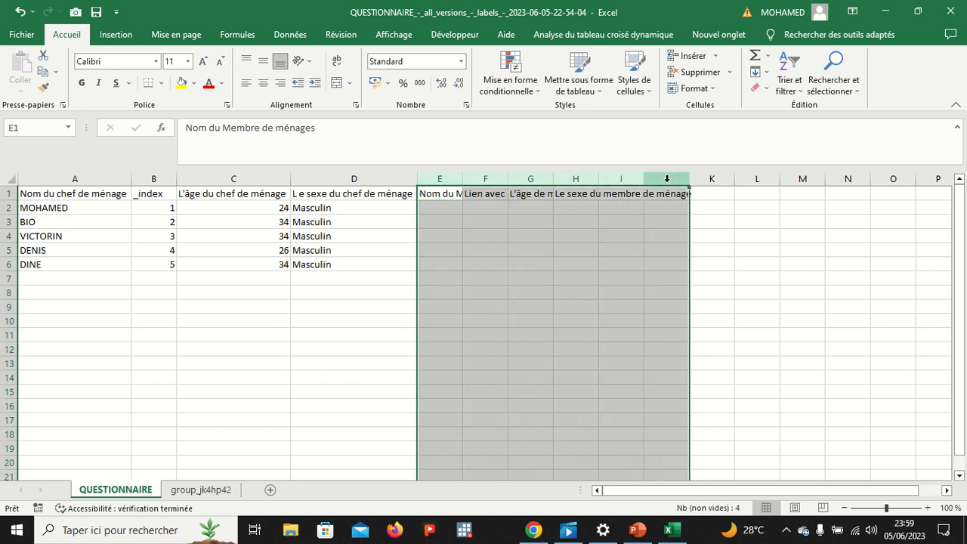
click(694, 74)
click(622, 317)
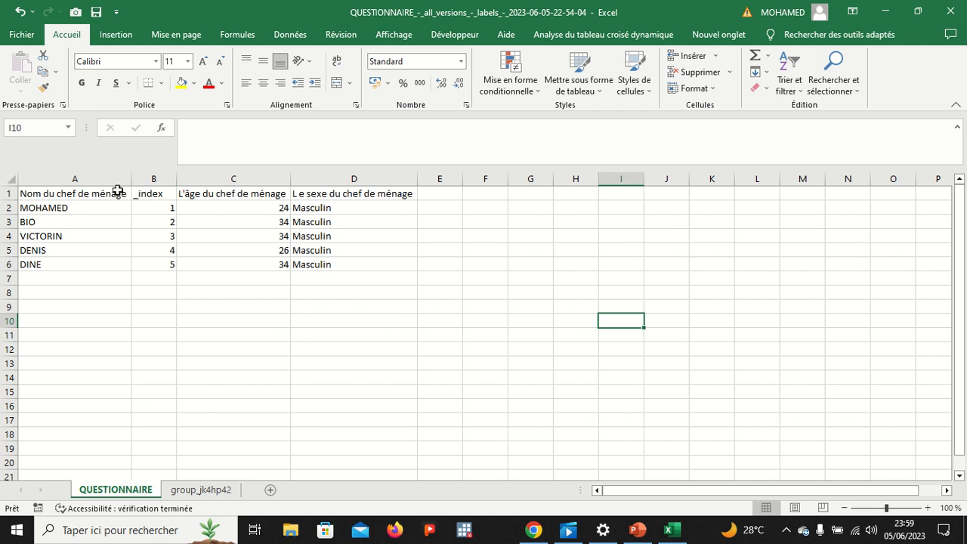
click(148, 180)
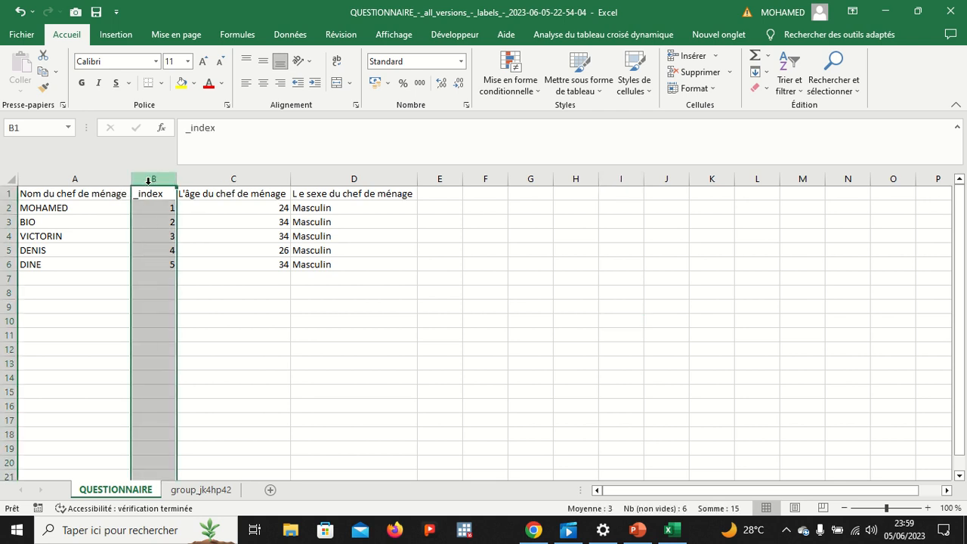
key(ctrl+x)
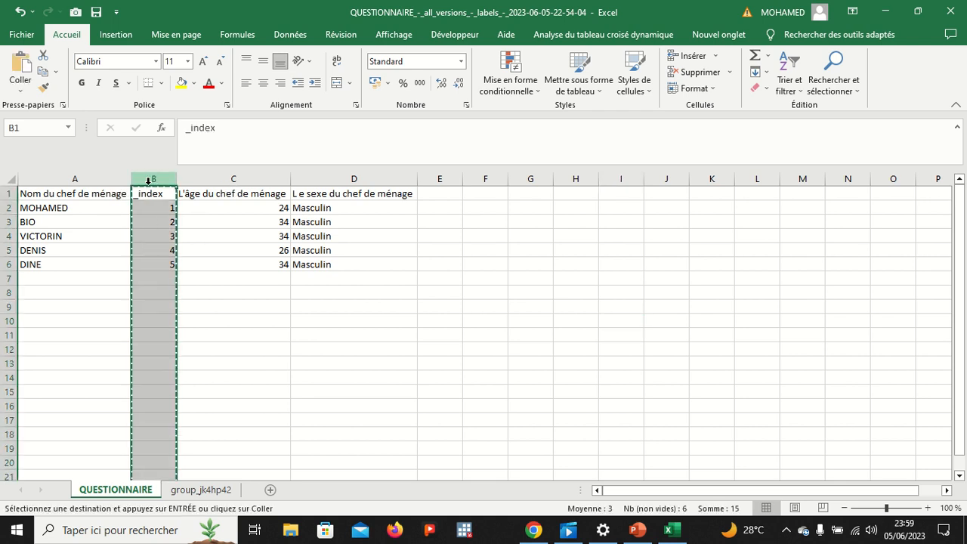
click(75, 178)
click(700, 73)
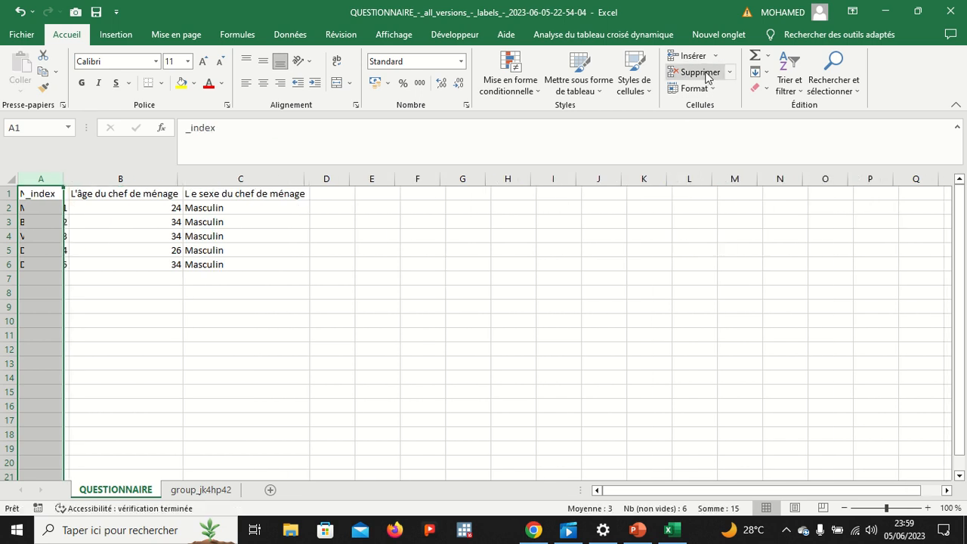
click(587, 335)
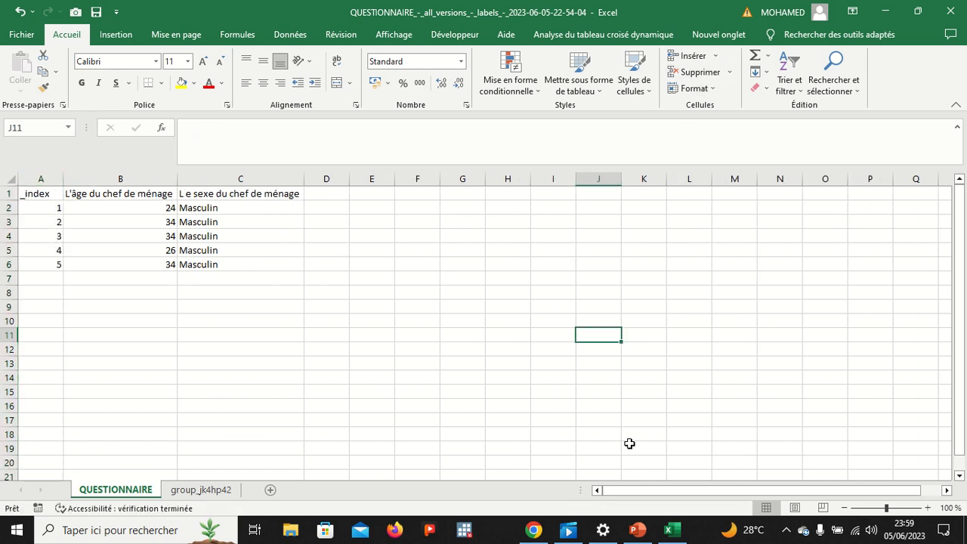
drag(645, 498, 514, 461)
key(ctrl+z)
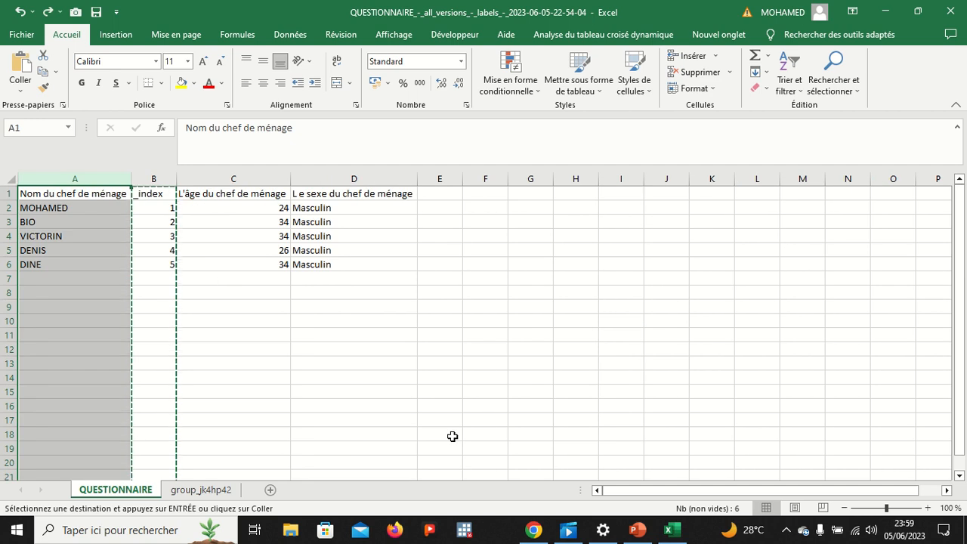
click(377, 361)
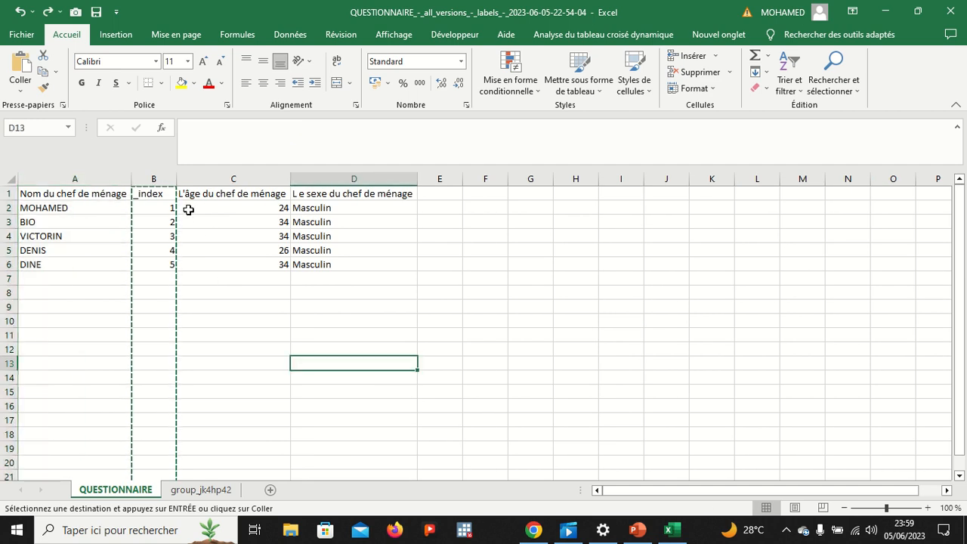
key(Escape)
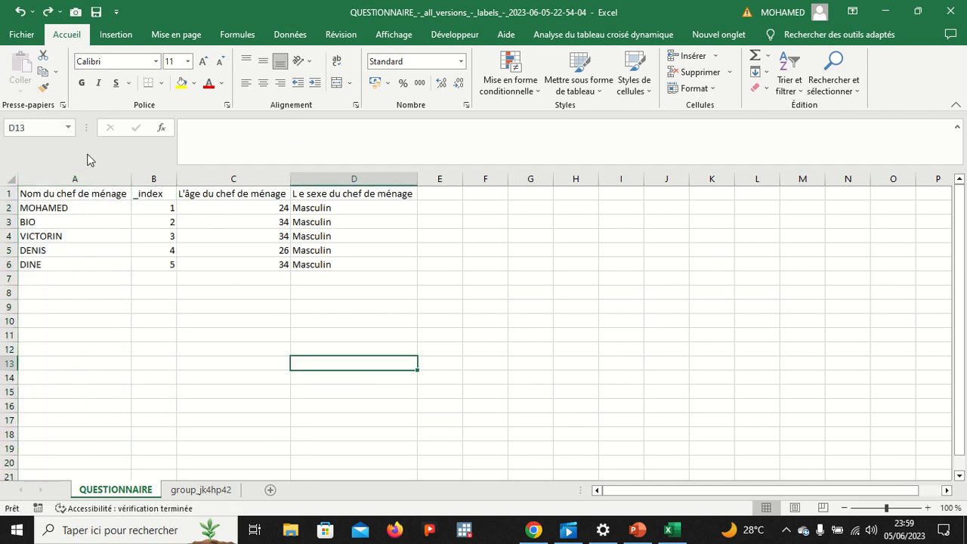
- Insert an empty column before Nom du chef de ménage on the QUESTIONNAIRE sheet and move the _index column into it
click(80, 177)
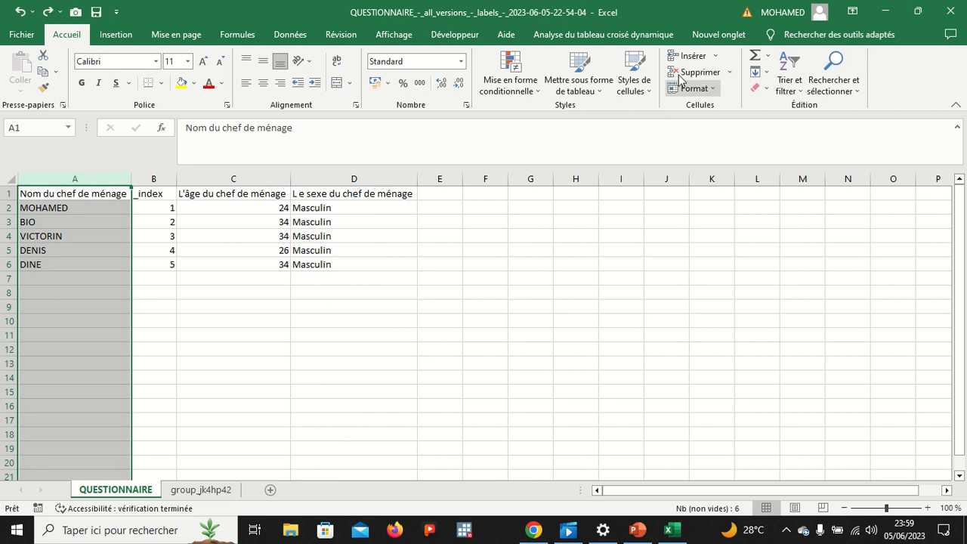
click(687, 60)
click(522, 308)
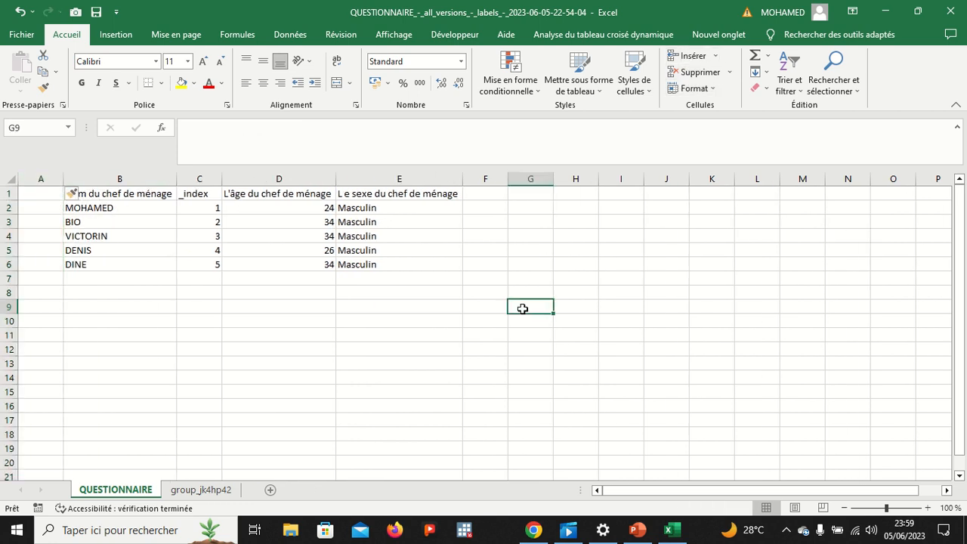
click(198, 177)
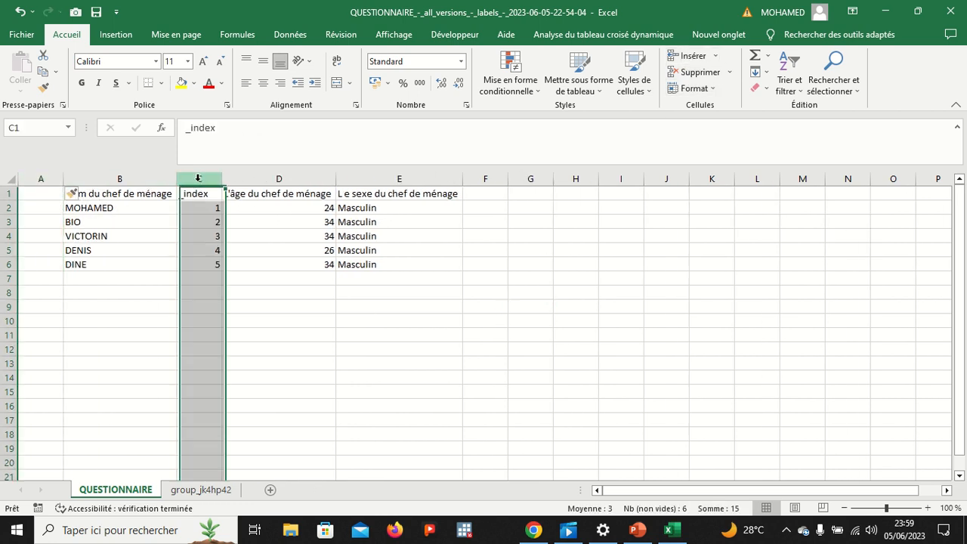
key(ctrl+x)
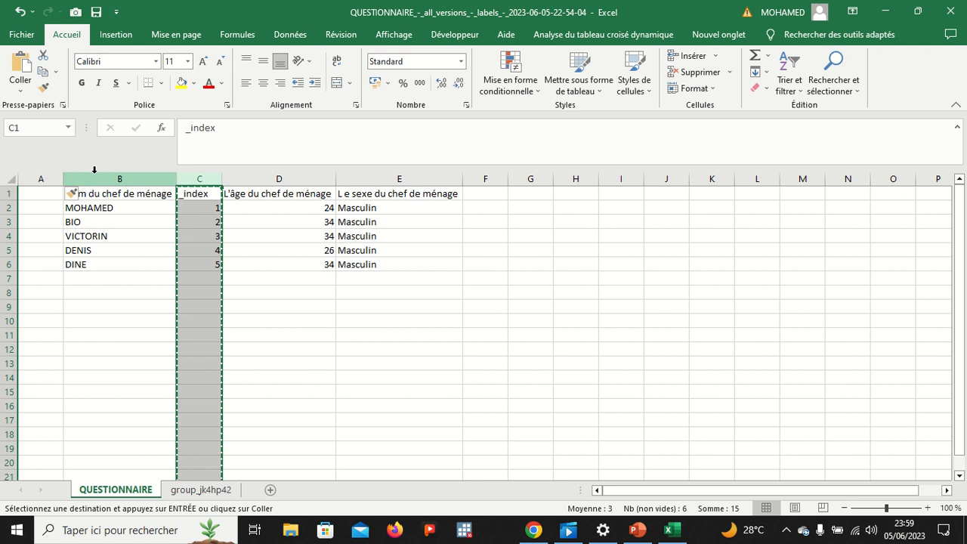
click(45, 196)
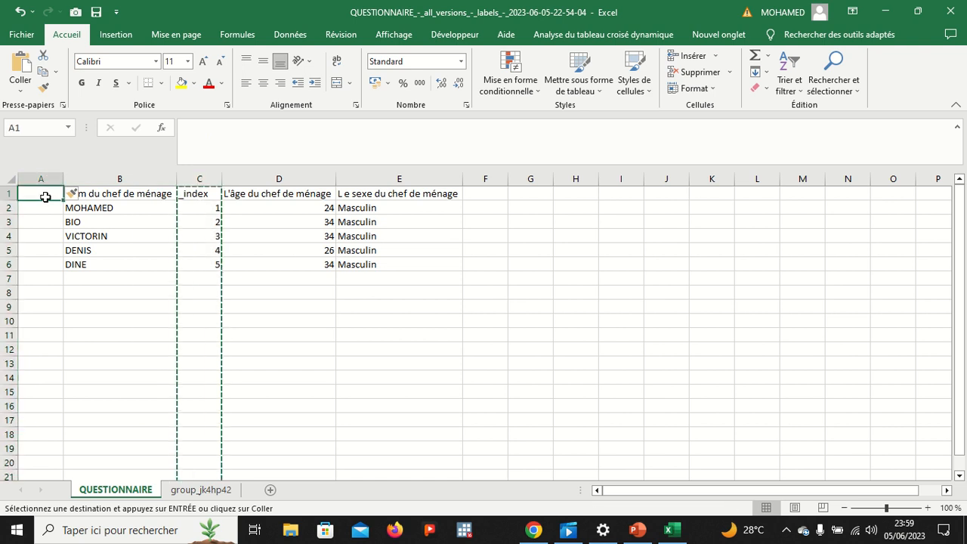
key(ctrl+v)
click(328, 281)
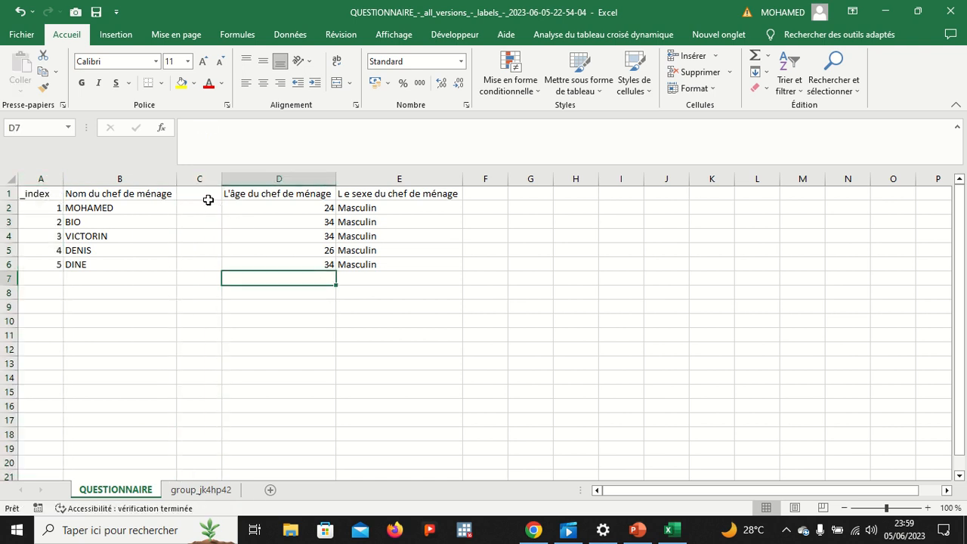
- Delete the empty column C between Nom du chef de ménage and L'âge du chef de ménage
click(201, 178)
click(695, 72)
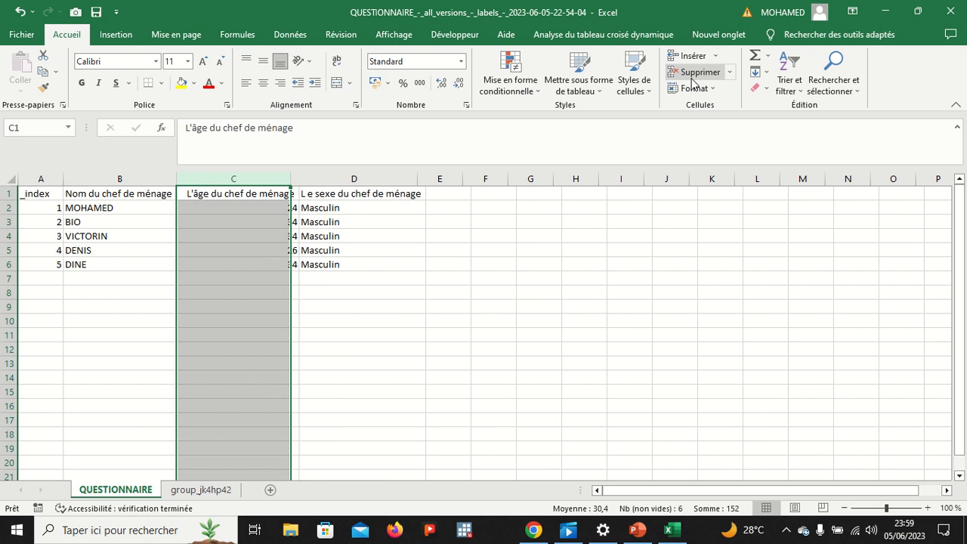
click(510, 316)
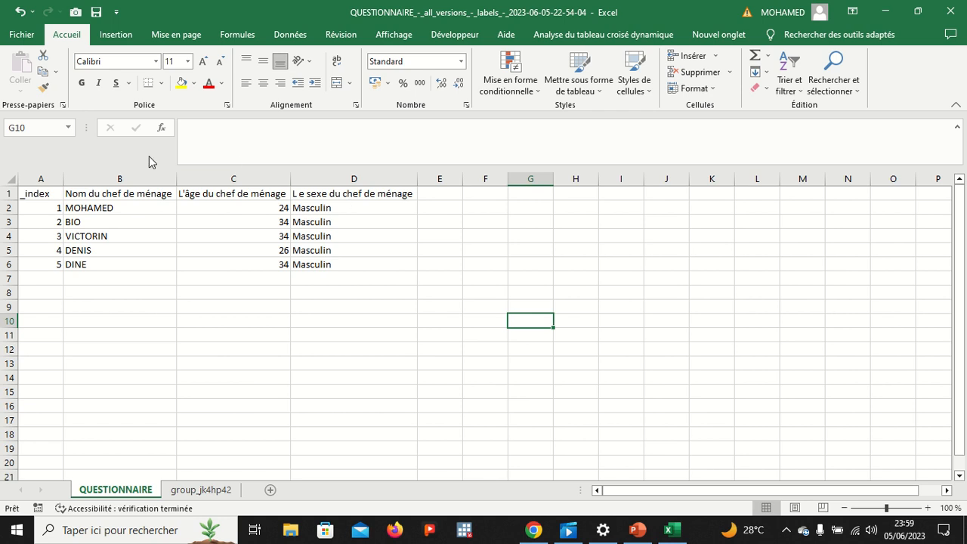
- Copy the household head's name, age and sex headers from B1:D1 of QUESTIONNAIRE to G1:I1 of the group_jk4hp42 sheet
click(192, 490)
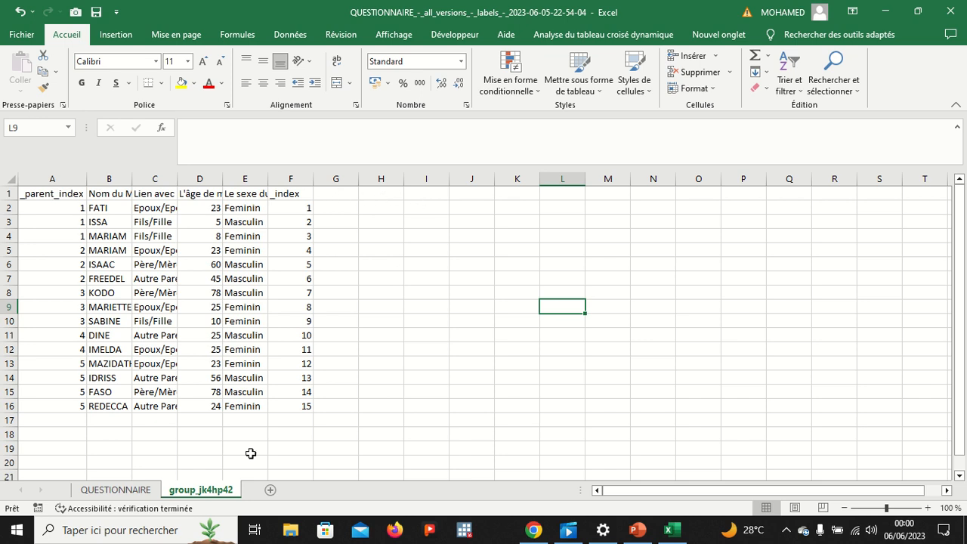
click(139, 493)
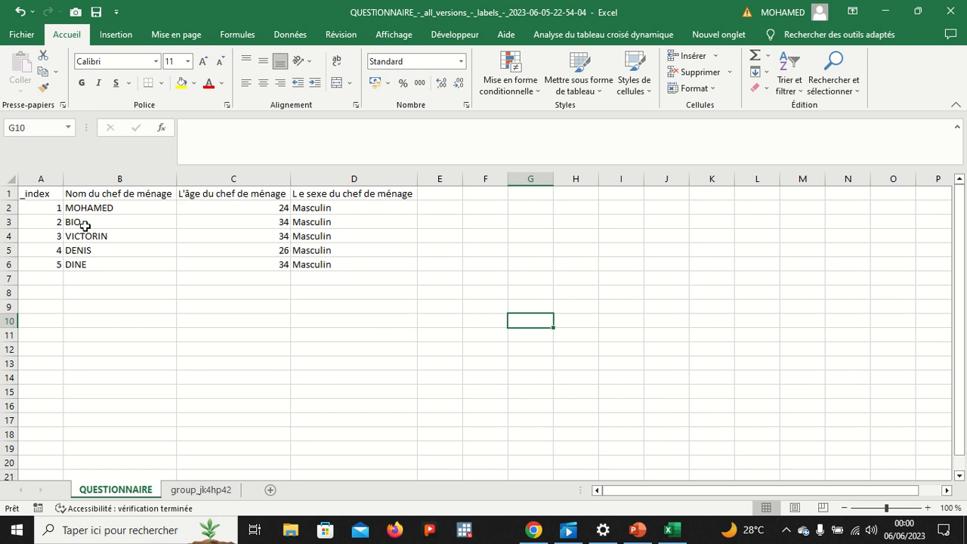
click(89, 192)
drag(156, 192, 315, 196)
key(ctrl+c)
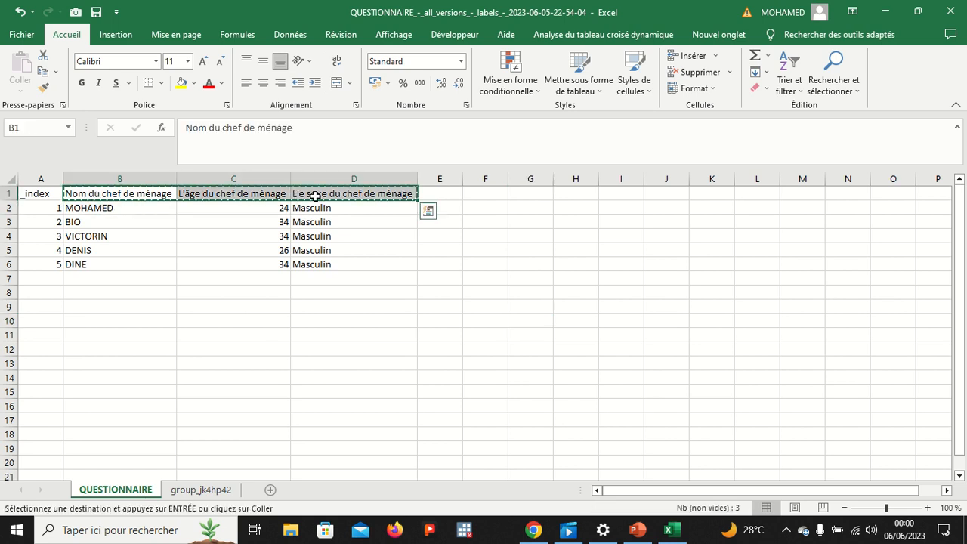
click(190, 491)
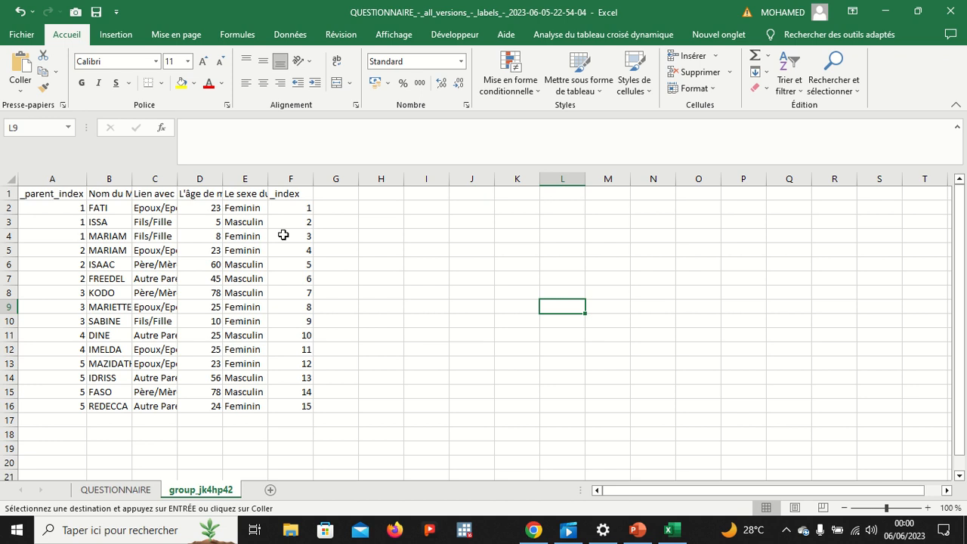
click(344, 191)
key(ctrl+v)
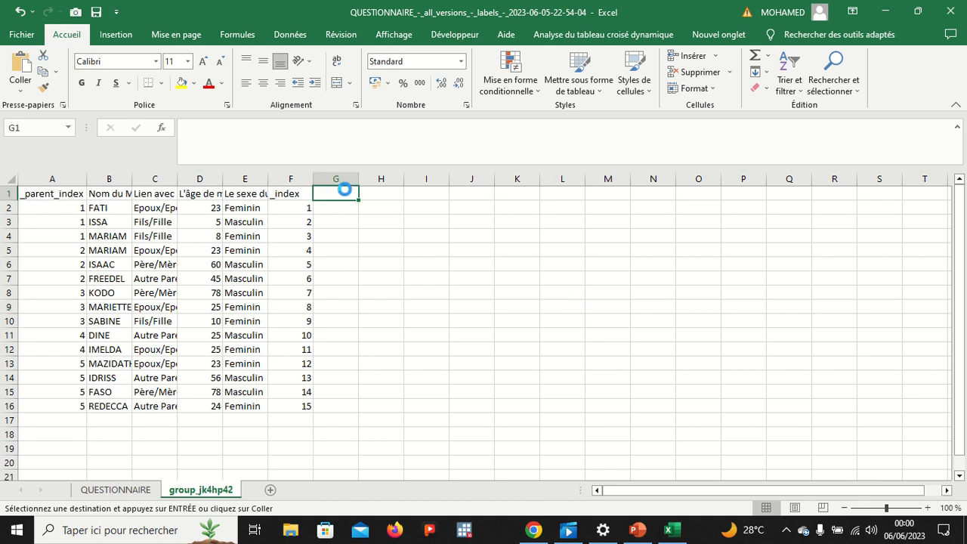
click(473, 305)
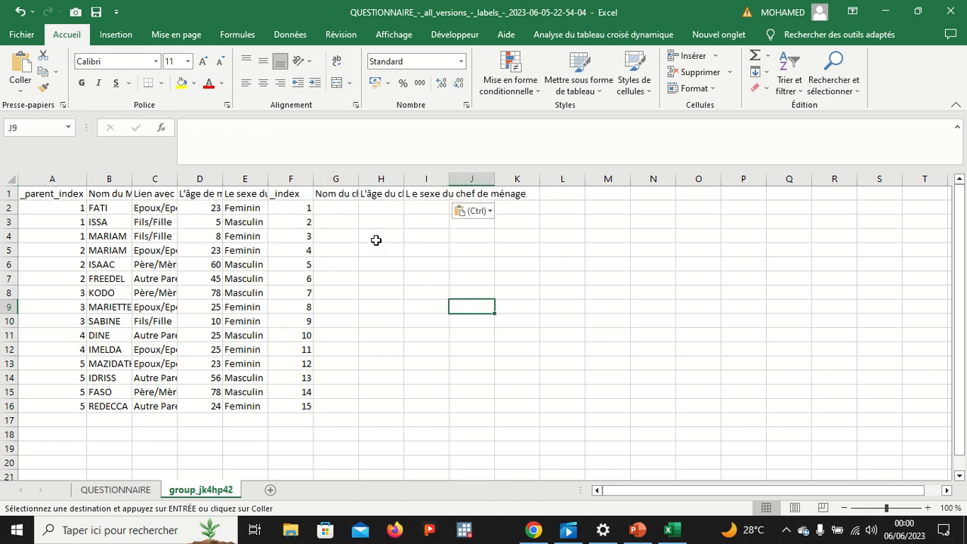
- Autofit the widths of columns G, H and I to their household head headers
click(340, 193)
double_click(359, 179)
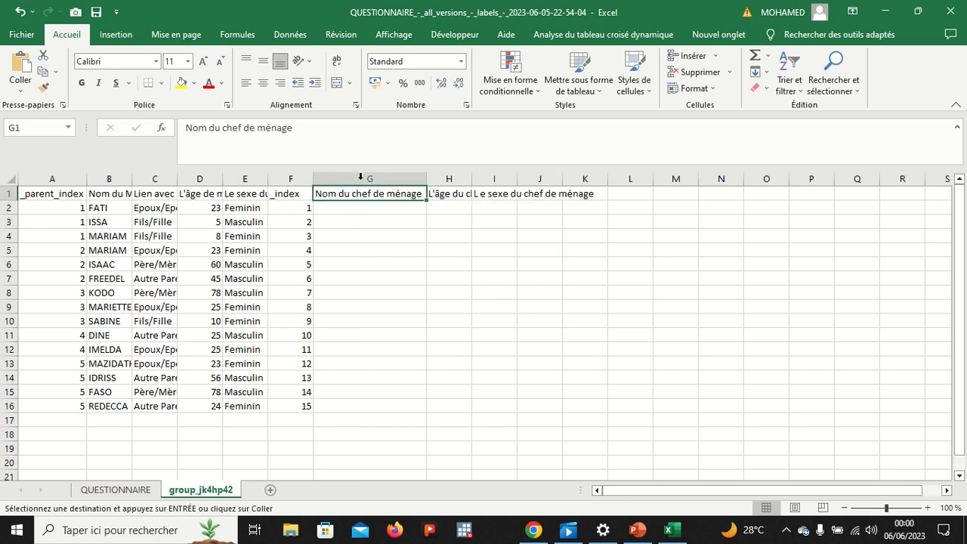
click(446, 195)
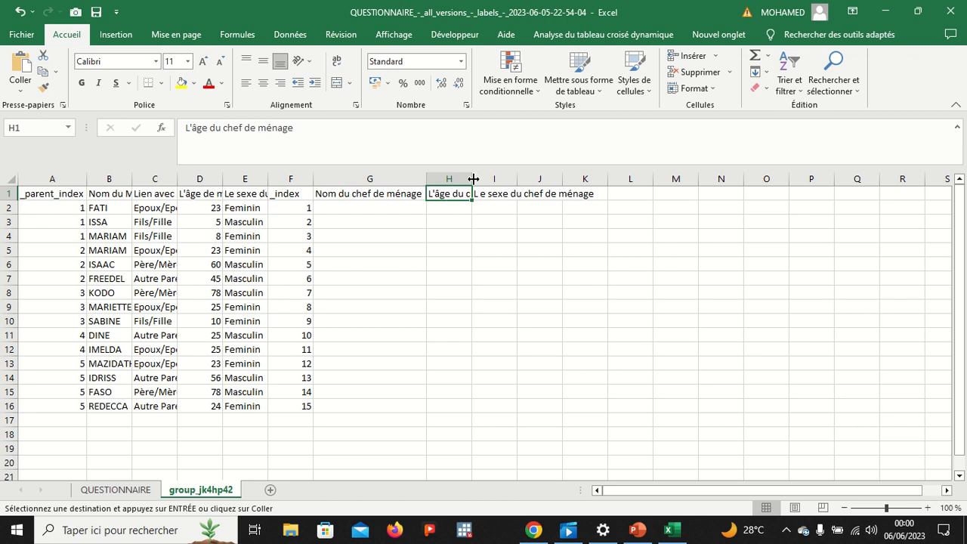
double_click(473, 178)
click(562, 197)
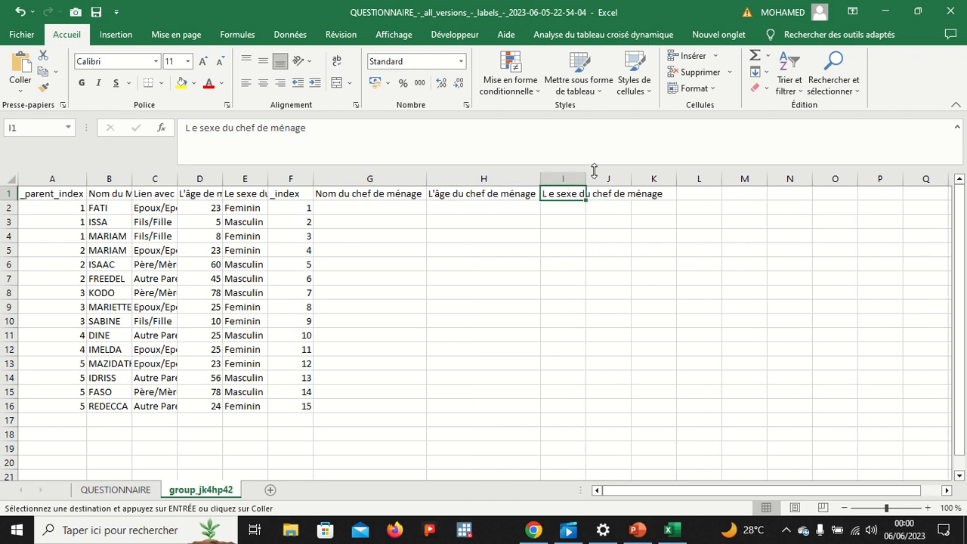
double_click(585, 178)
click(533, 290)
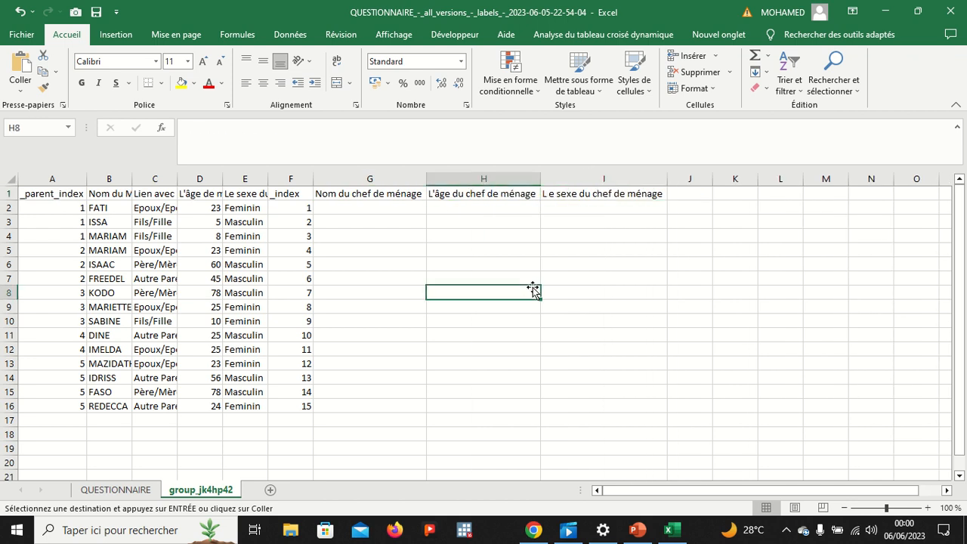
key(Escape)
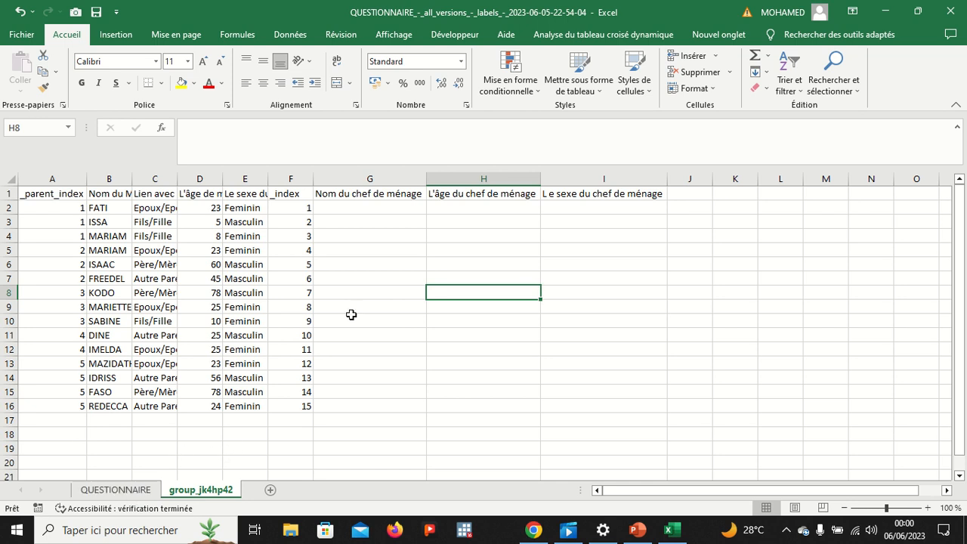
- Start a RECHERCHEV formula in G2 of the group_jk4hp42 sheet with the parent index in A2 as lookup value
click(369, 210)
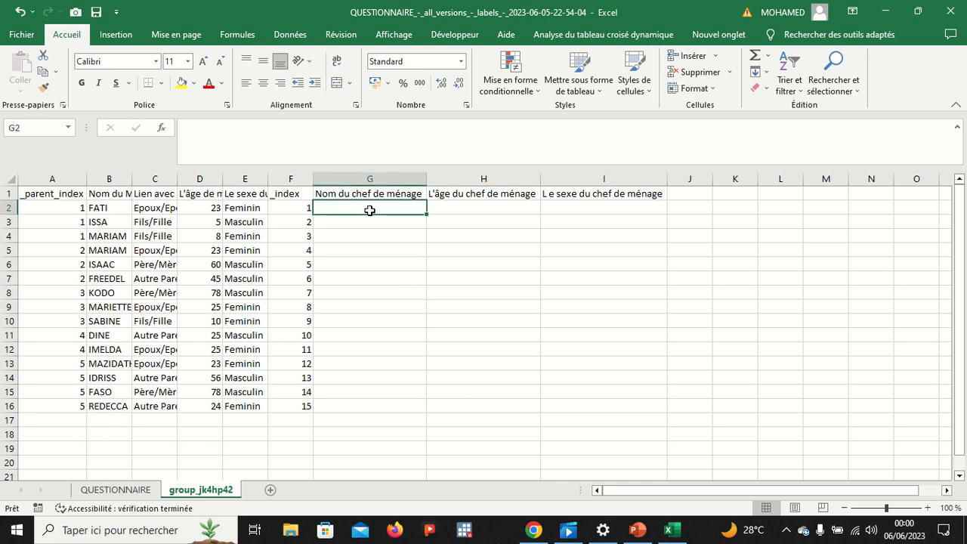
text(+)
key(BackSpace)
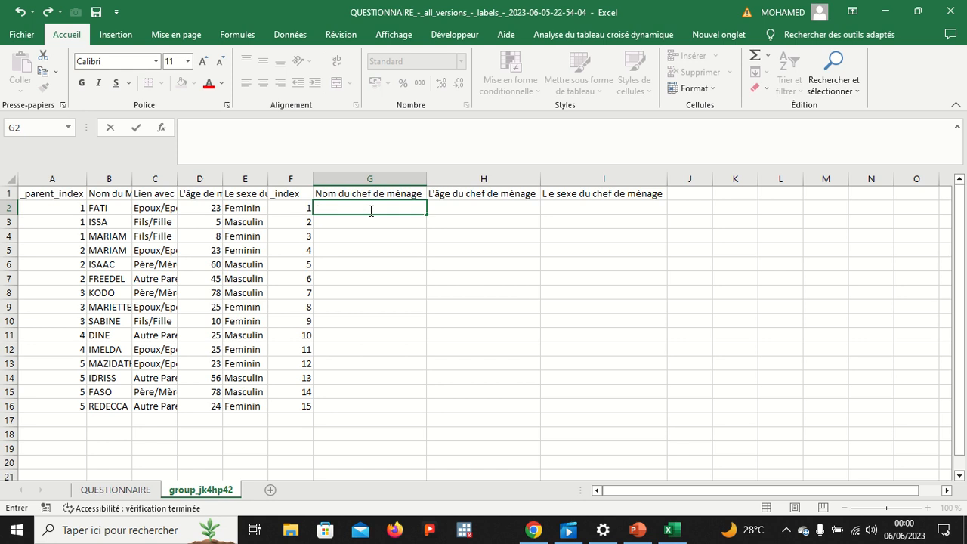
text(=rec)
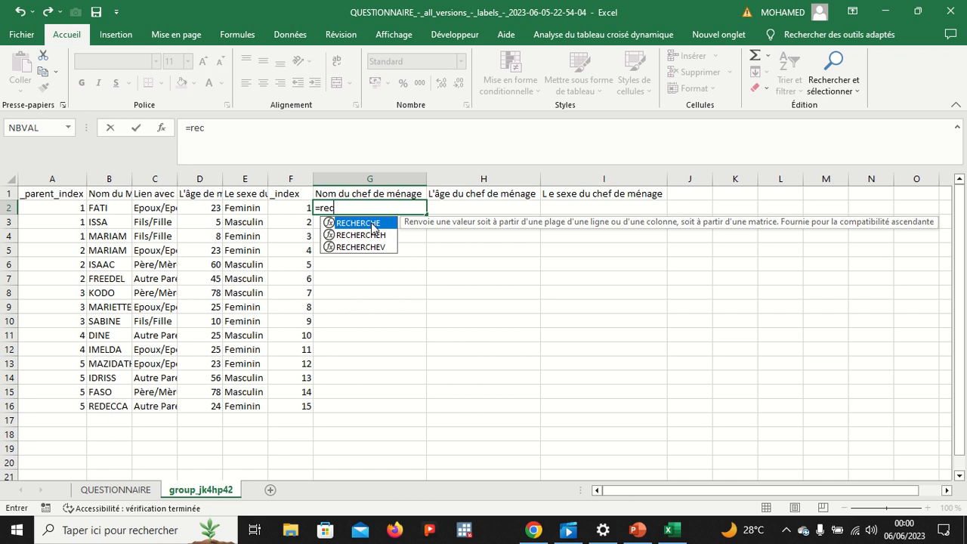
click(367, 252)
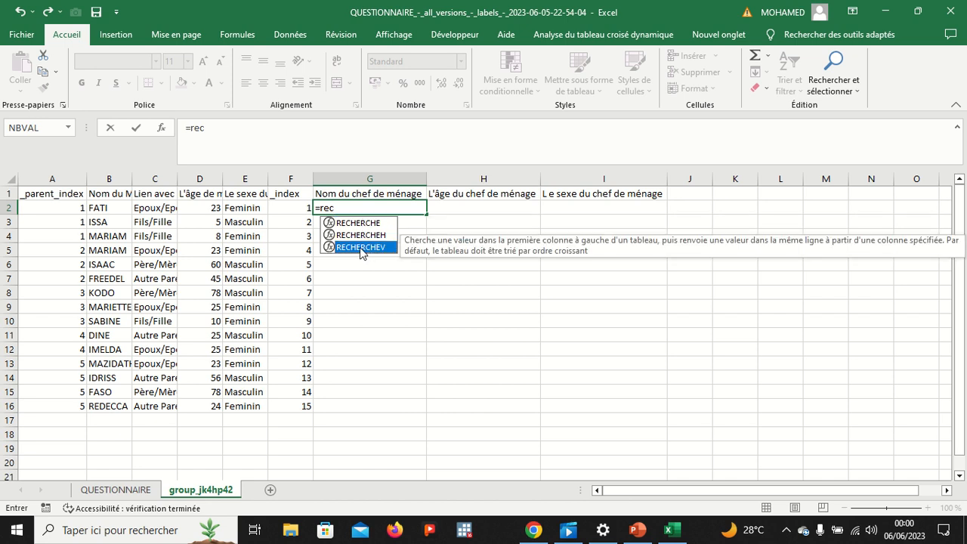
double_click(359, 247)
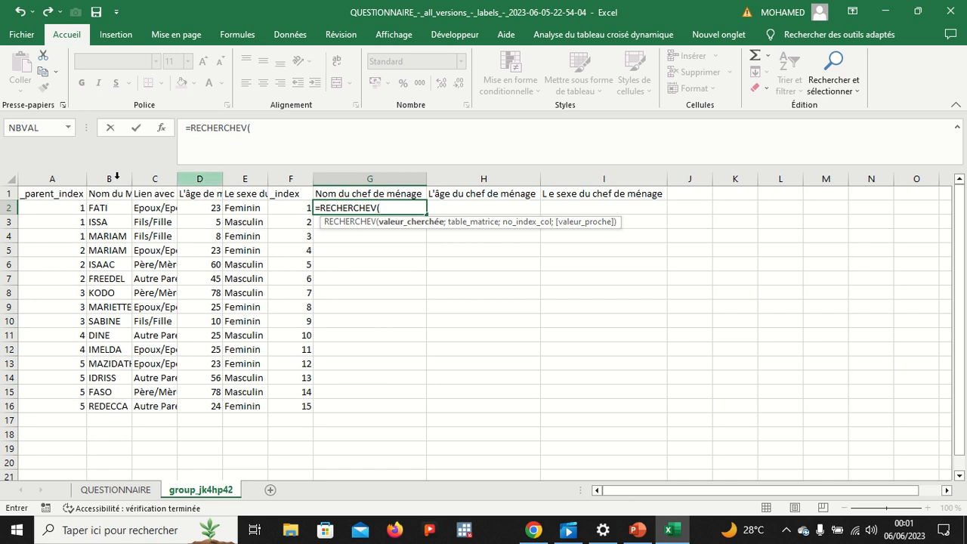
click(66, 206)
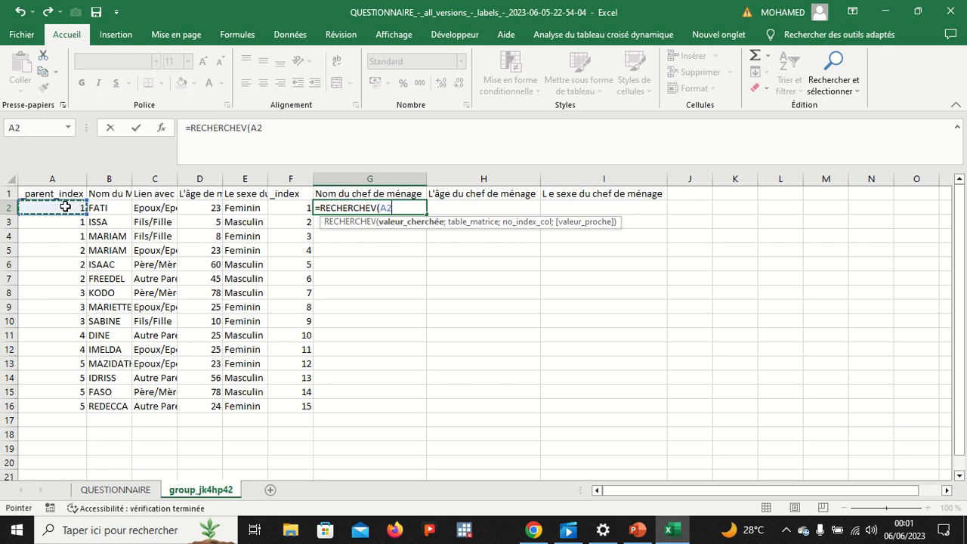
text(;)
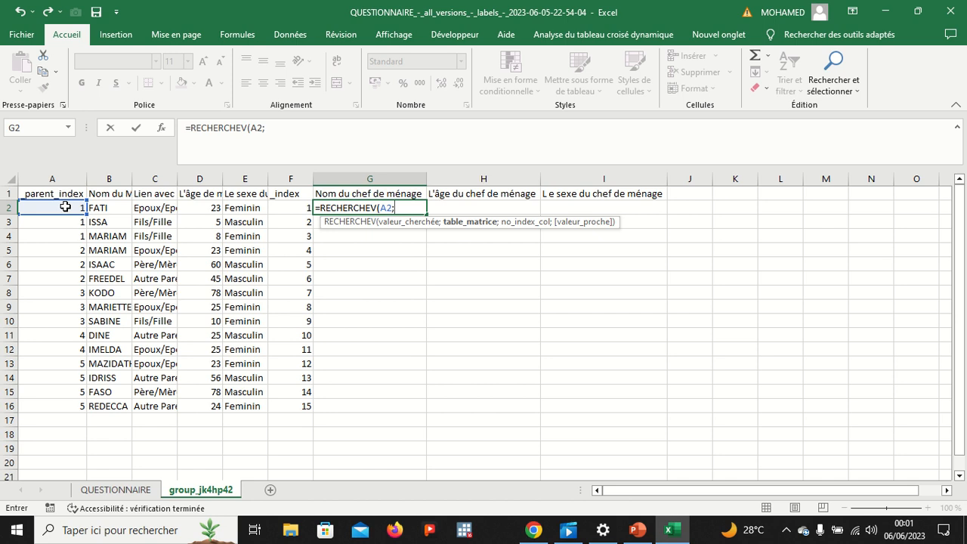
- Complete the G2 formula with QUESTIONNAIRE!A1:D6 as the lookup table, column index 2 and TRUE as the match argument
click(133, 489)
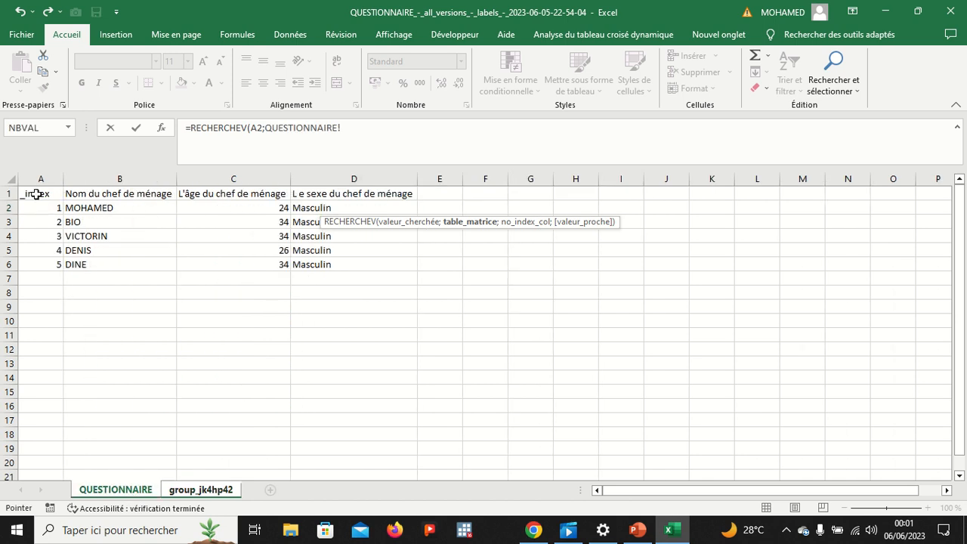
drag(36, 194, 331, 262)
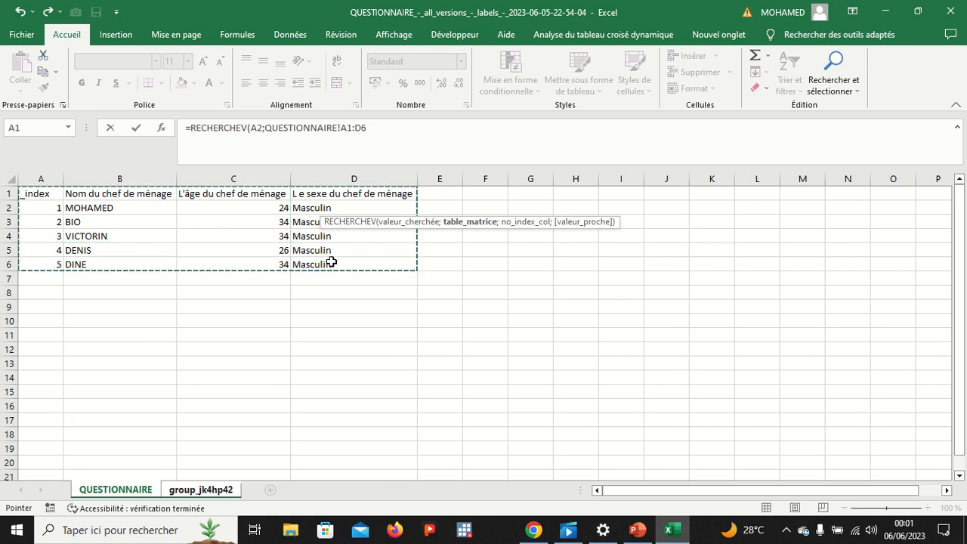
click(375, 130)
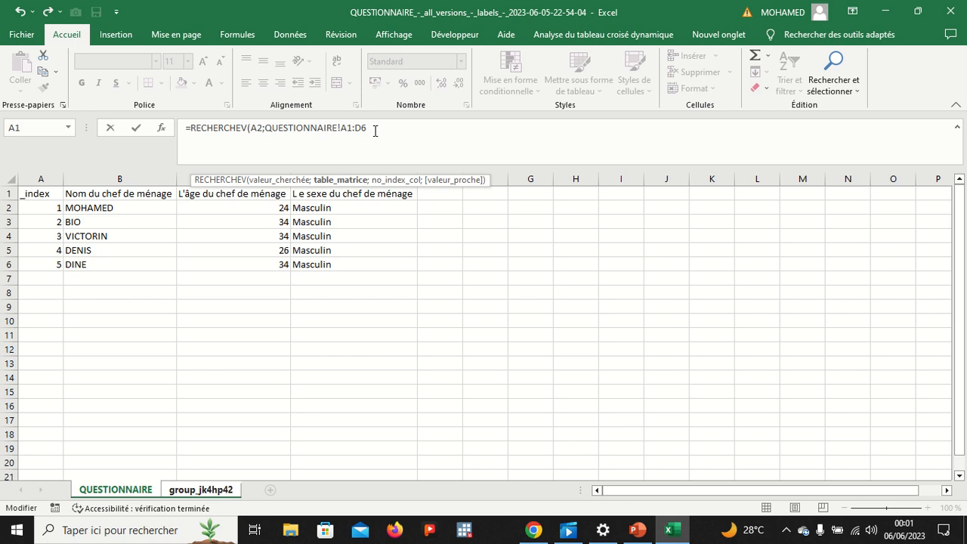
text(;2)
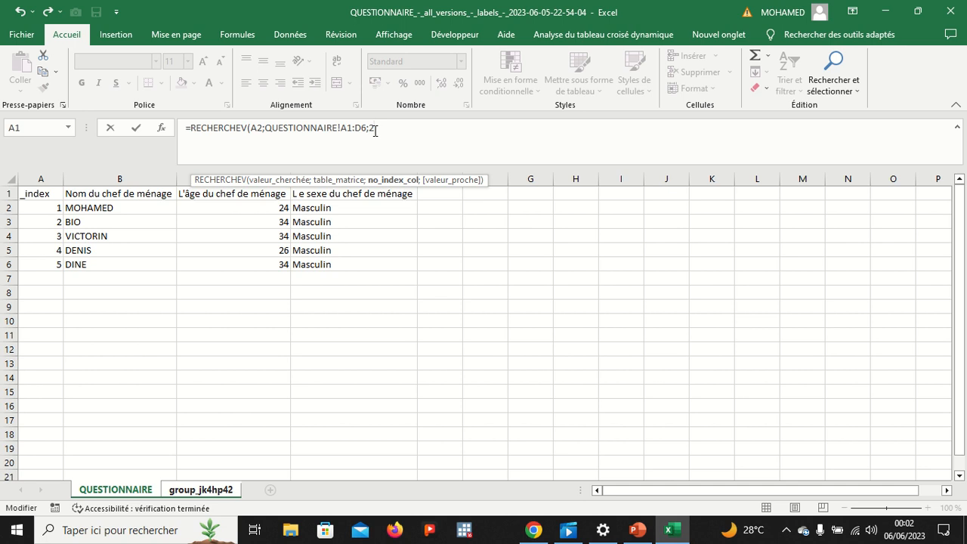
text(;)
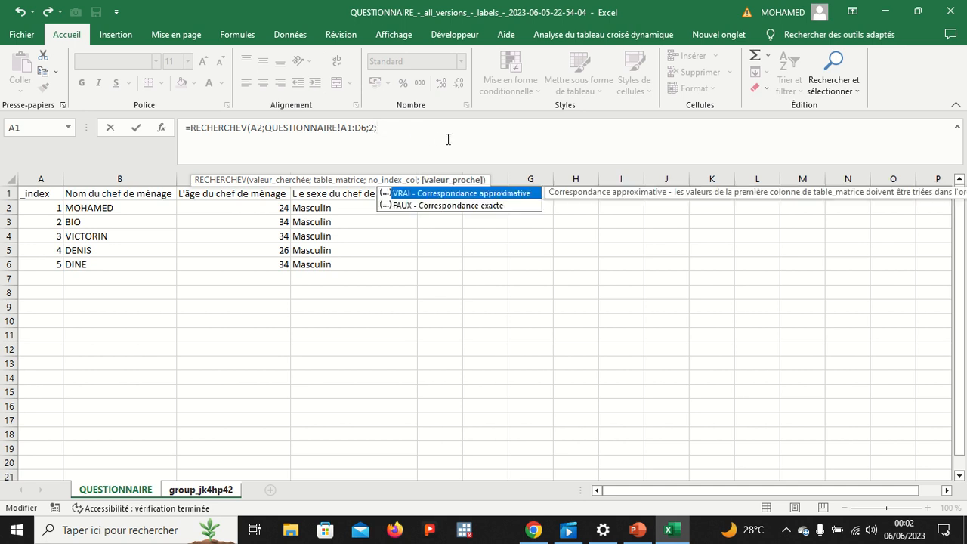
text(tTRUE)
key(Escape)
text())
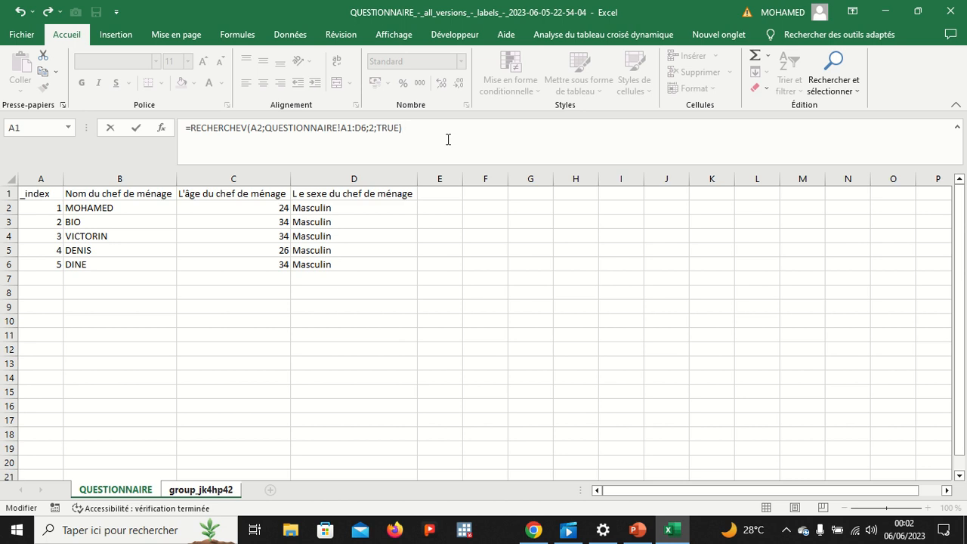
key(Return)
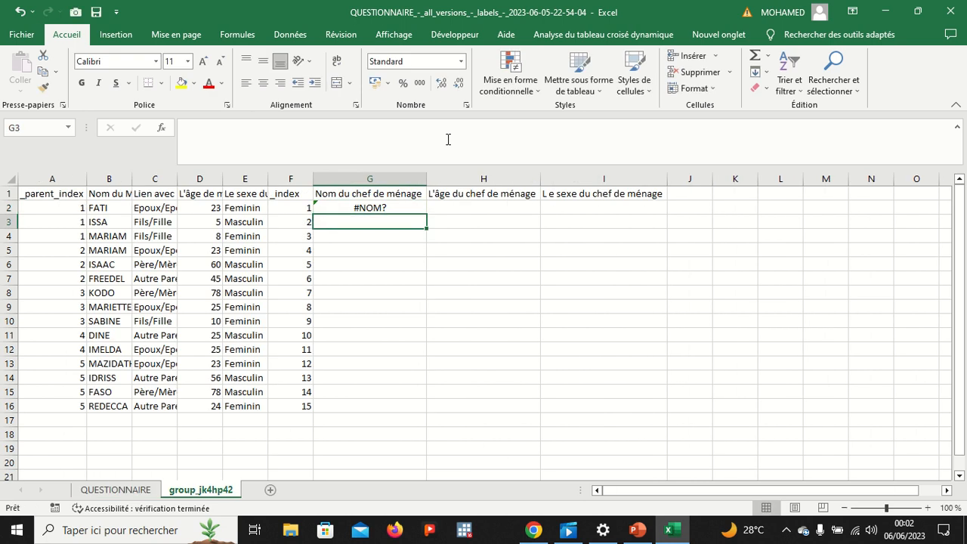
- Replace the TRUE match argument in the G2 formula with 0 for an exact match
click(400, 208)
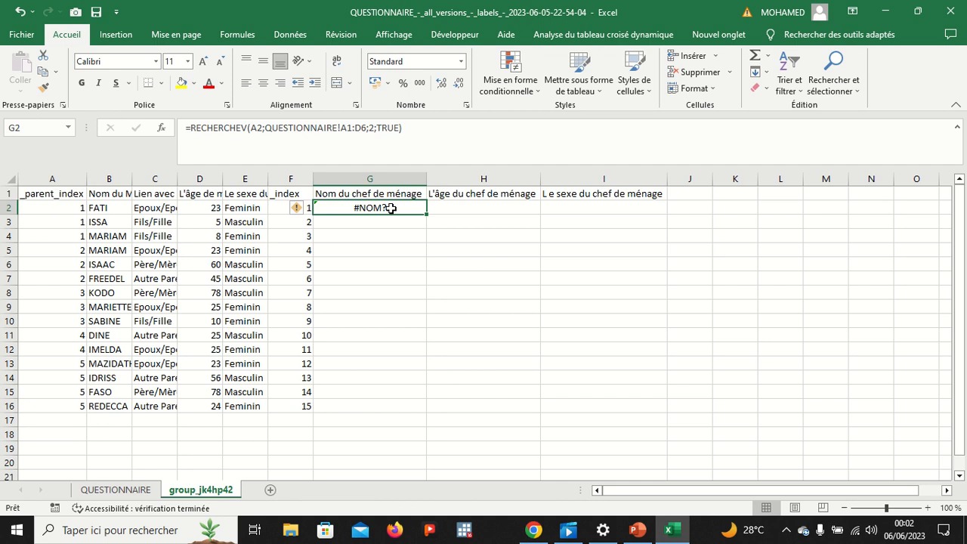
double_click(389, 208)
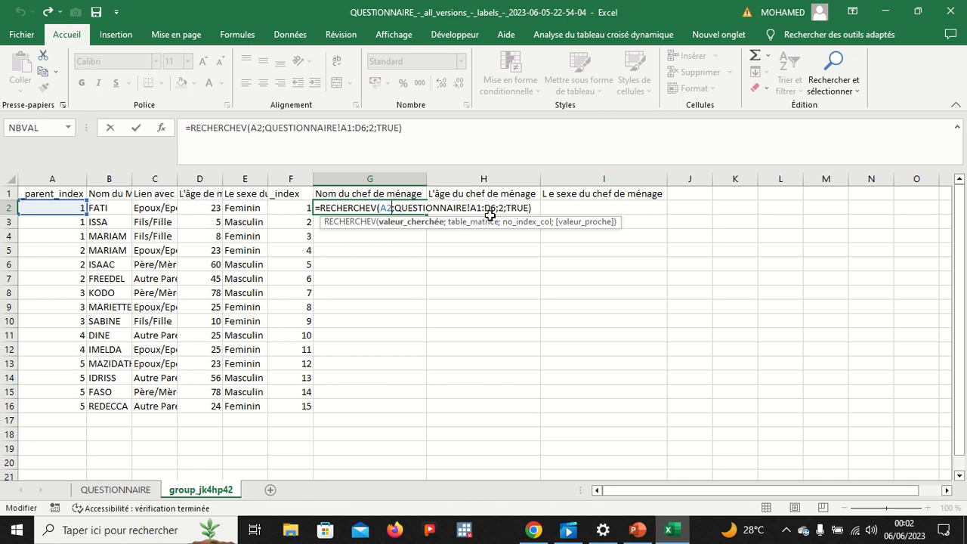
click(527, 208)
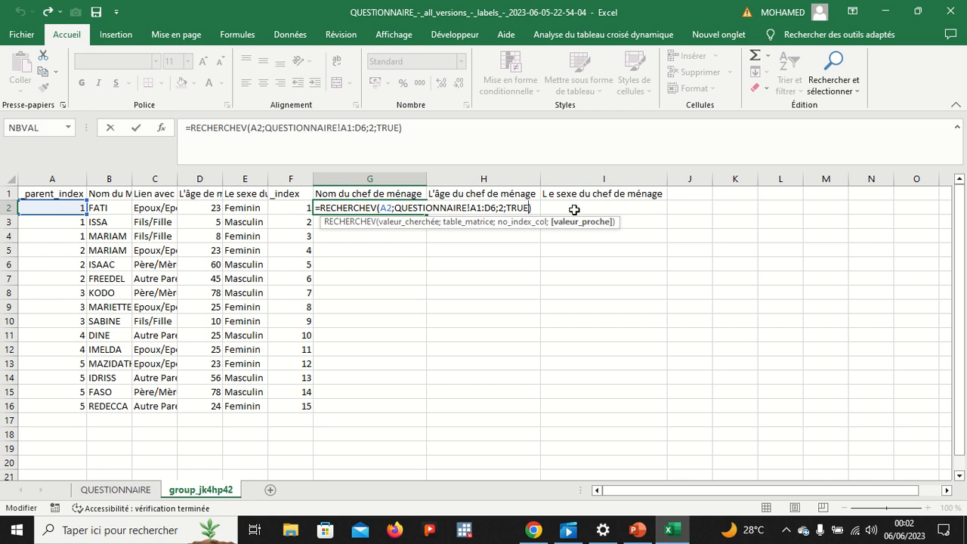
key(BackSpace)
key(BackSpace)
key(BackSpace)
key(BackSpace)
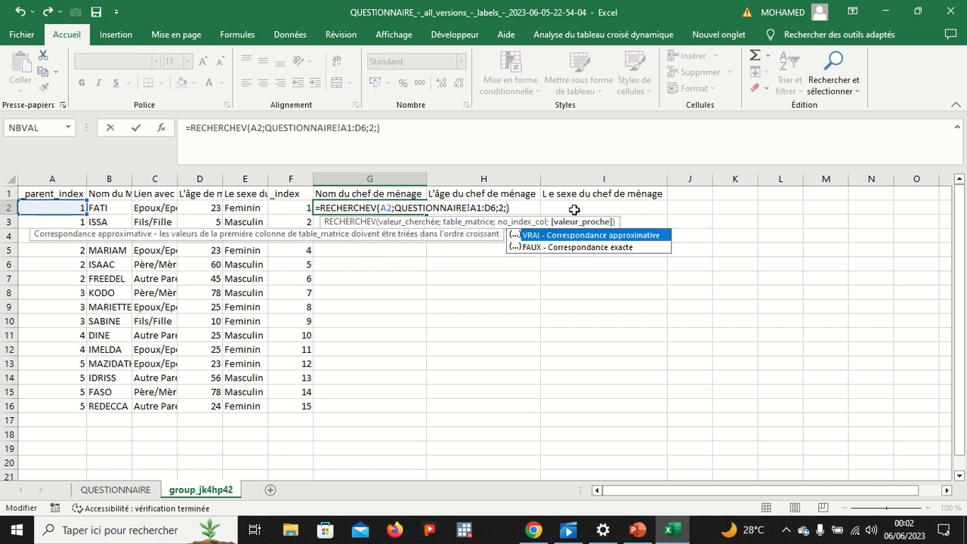
text(à)
key(BackSpace)
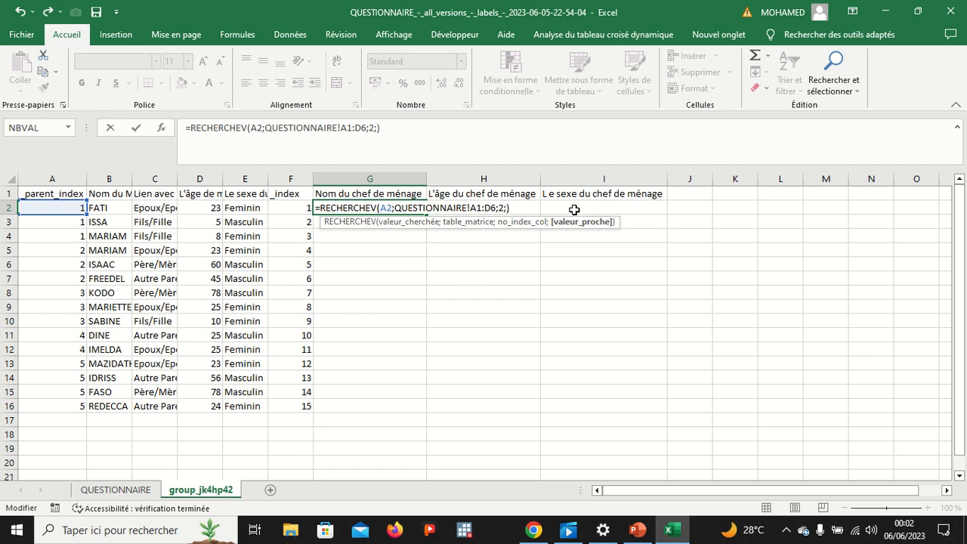
text(0)
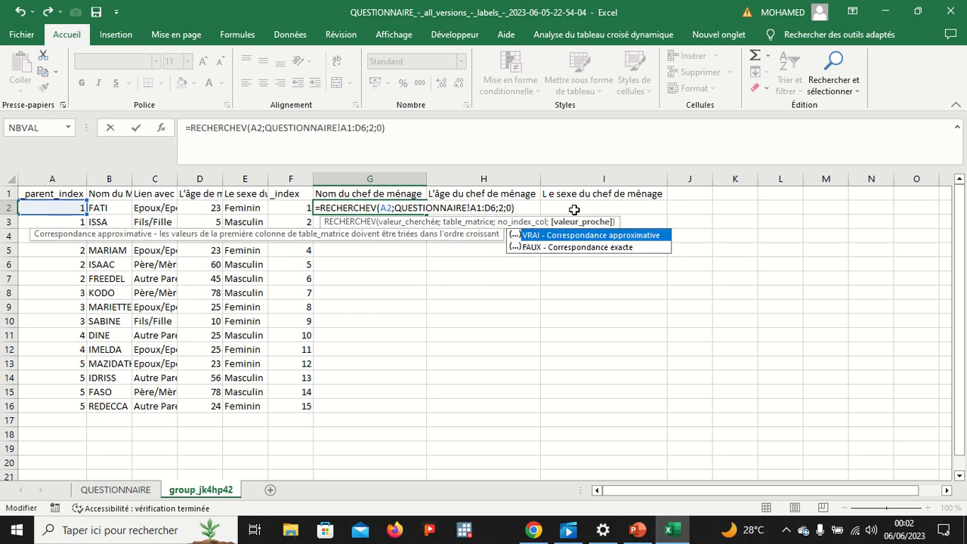
click(530, 207)
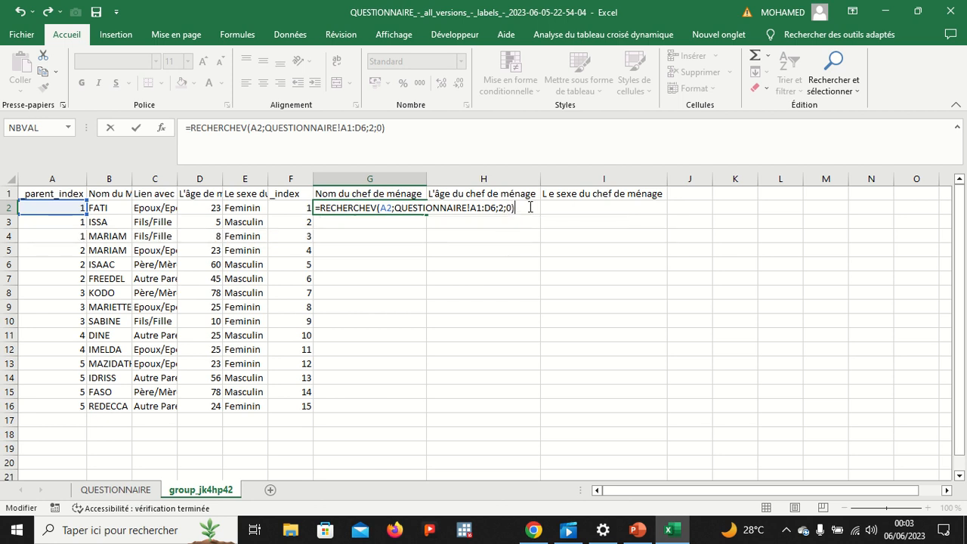
key(Return)
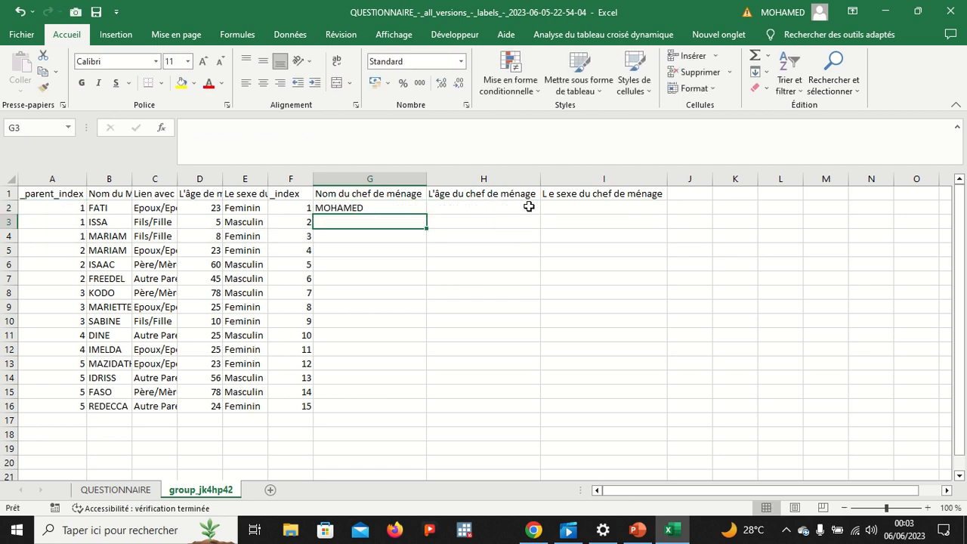
- Check the source data on the QUESTIONNAIRE sheet and fill the G2 lookup formula down to G16 of group_jk4hp42
click(368, 209)
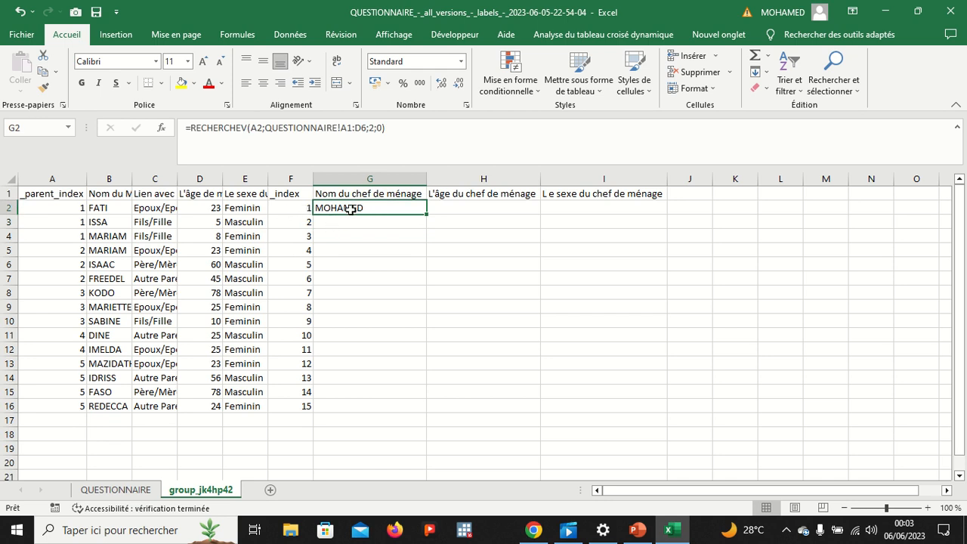
click(138, 489)
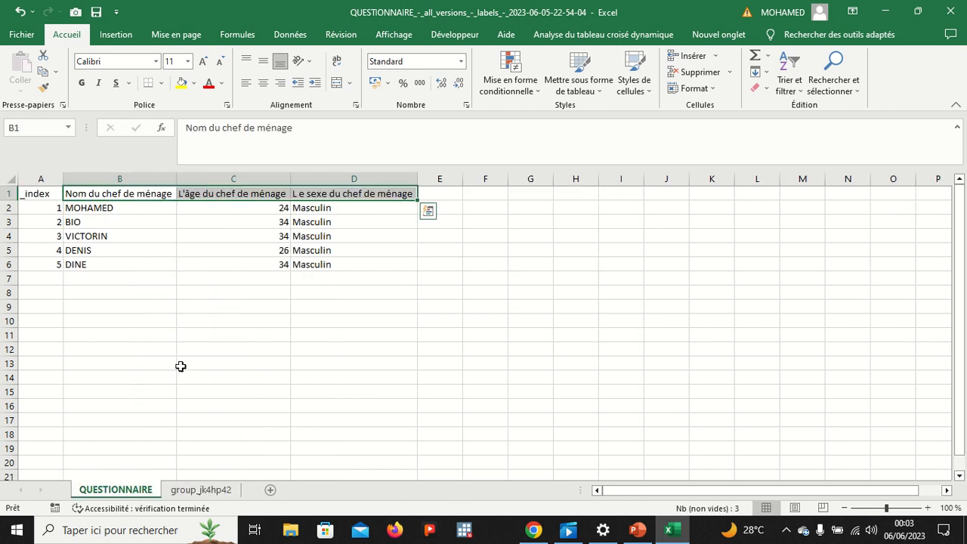
click(202, 491)
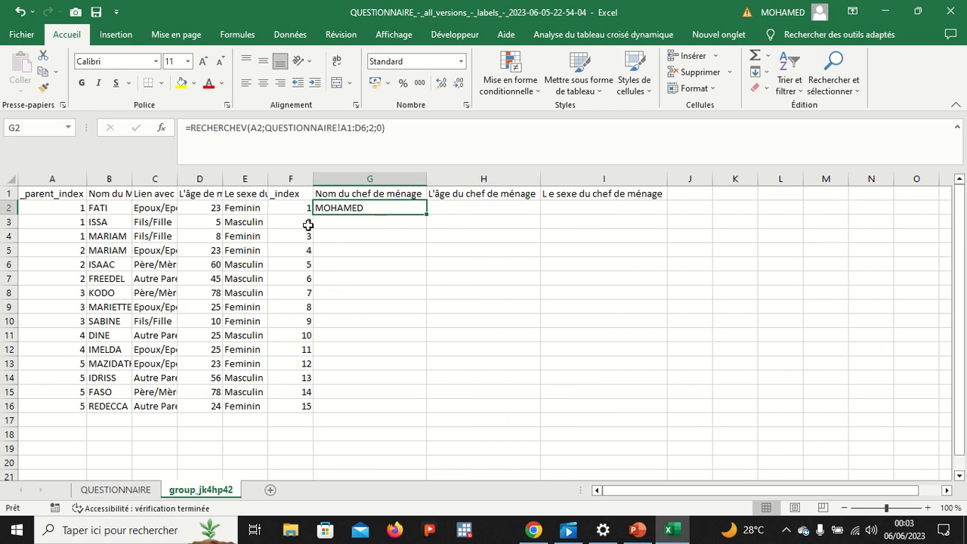
double_click(426, 213)
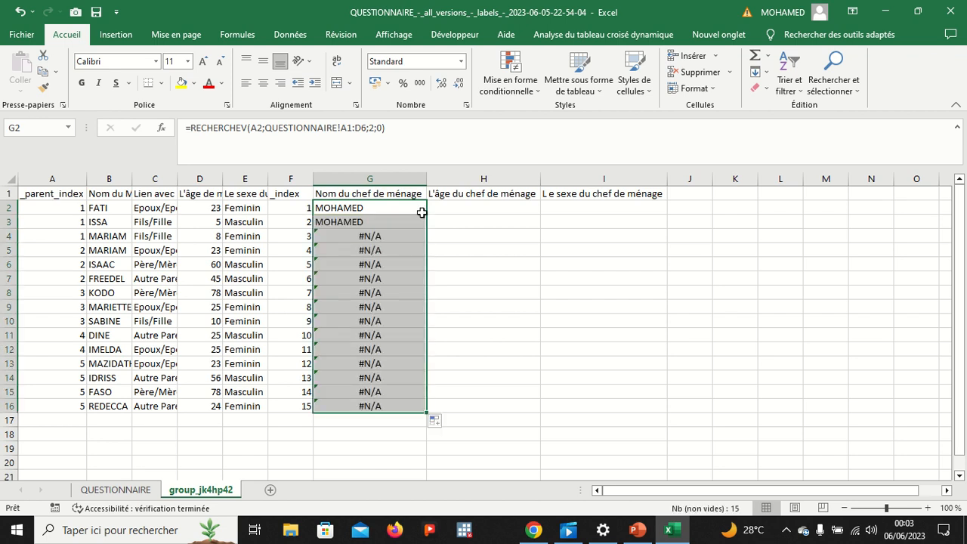
- Inspect the filled formulas in column G and clear the contents of G4:G16
click(393, 239)
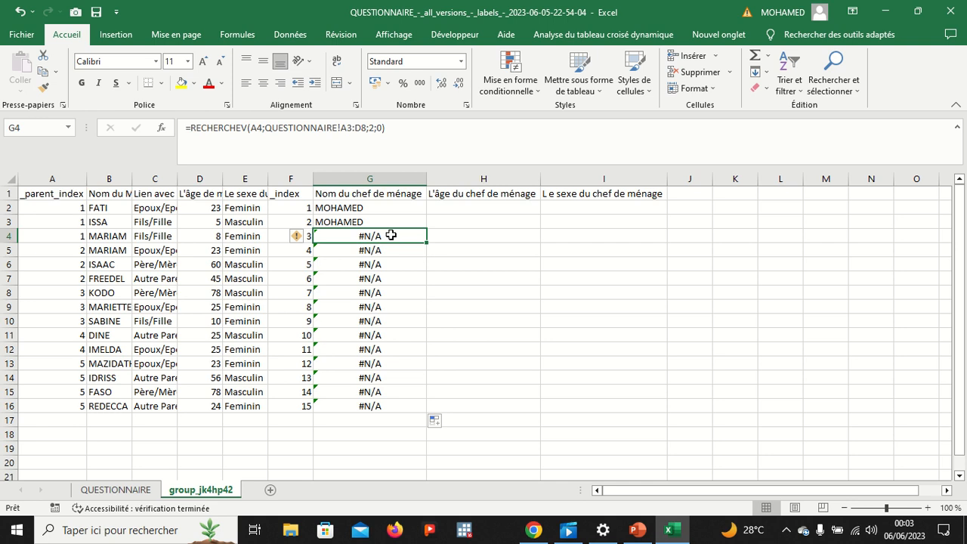
click(386, 220)
click(385, 237)
drag(386, 237, 377, 406)
right_click(377, 363)
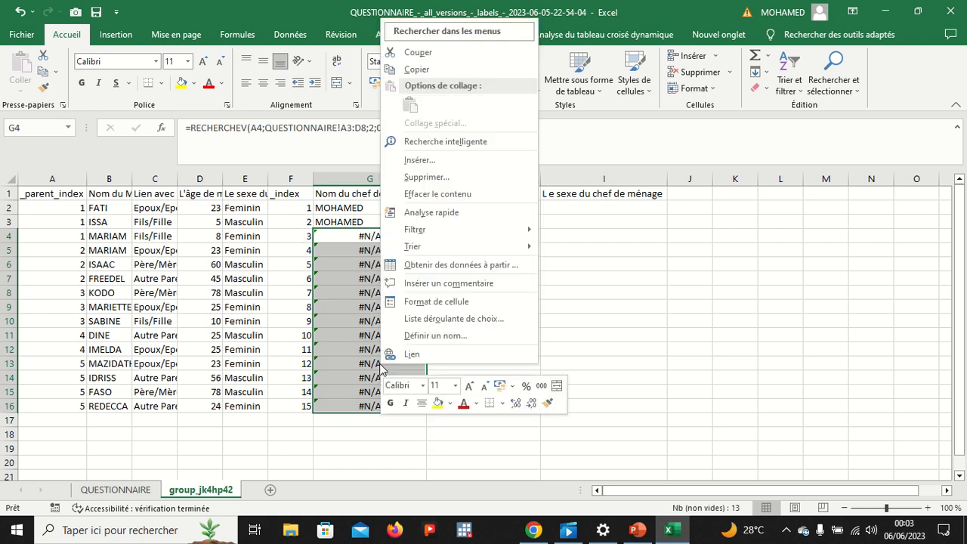
click(453, 195)
click(395, 223)
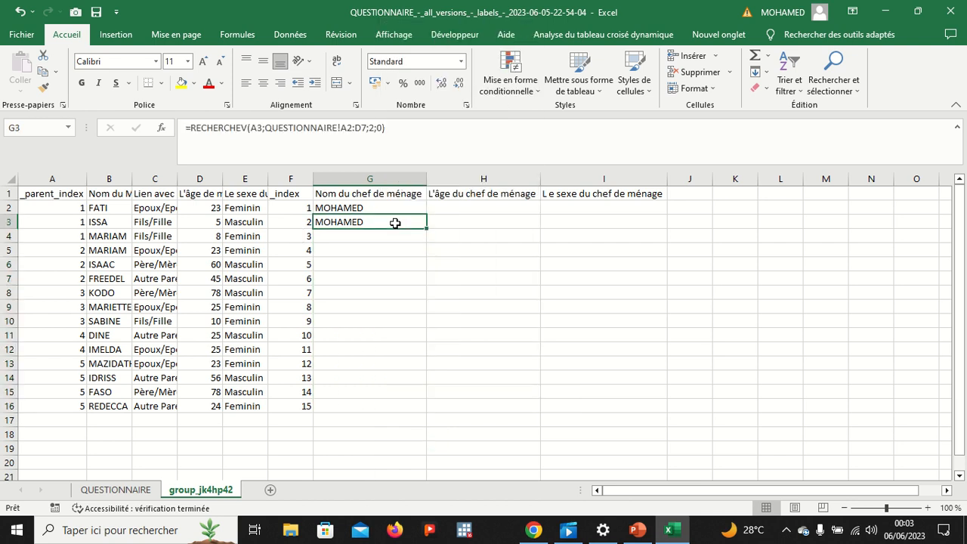
- Try to fill the lookup formula from G3 down to G7, and undo the fill
drag(426, 228, 418, 290)
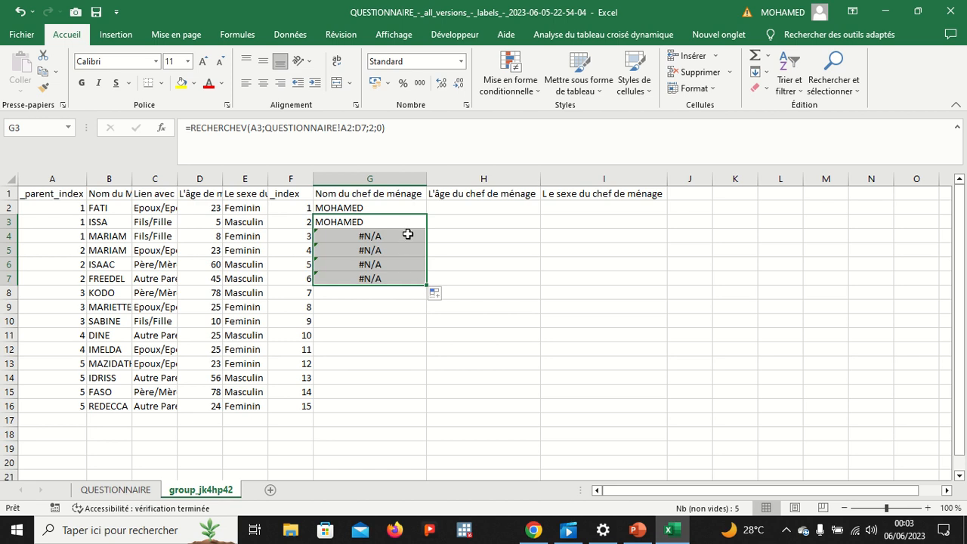
key(ctrl+z)
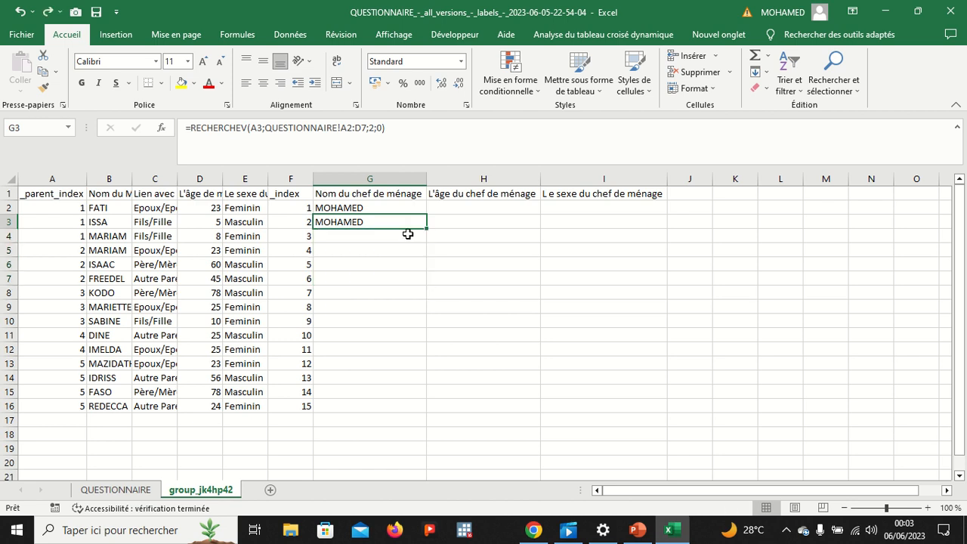
mouse_move(463, 9)
click(367, 34)
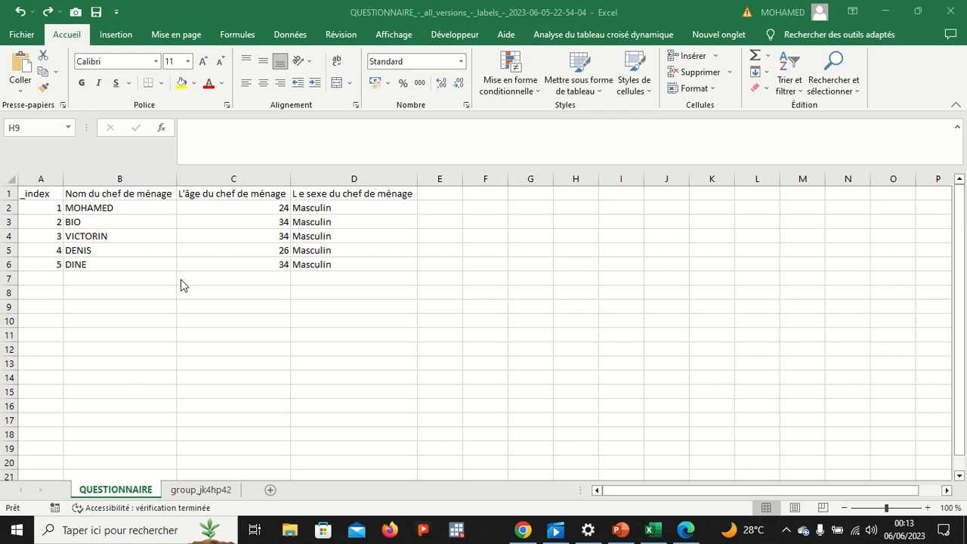
- Format A1:D6 of the QUESTIONNAIRE sheet as a table with headers, using the light (Clair) style with a solid blue header
click(41, 189)
drag(41, 190, 331, 264)
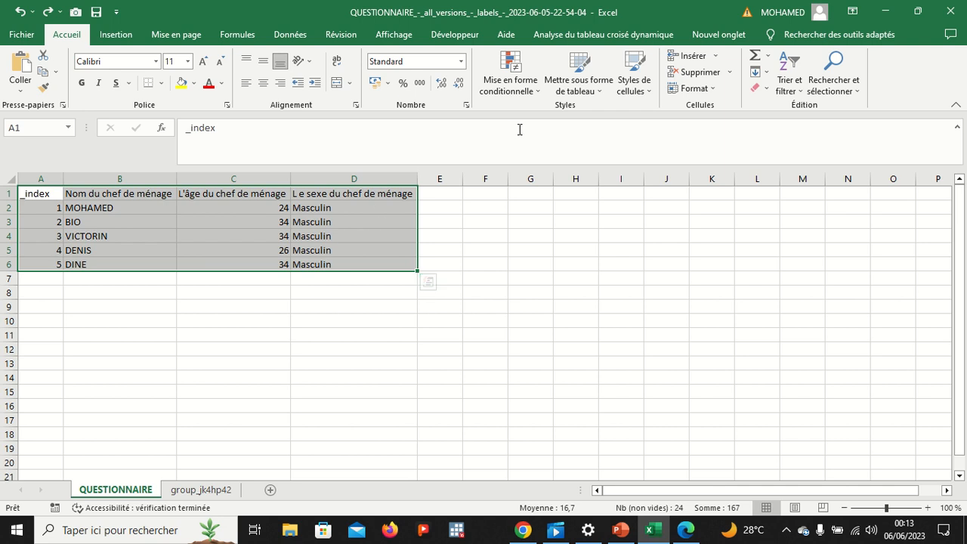
click(579, 90)
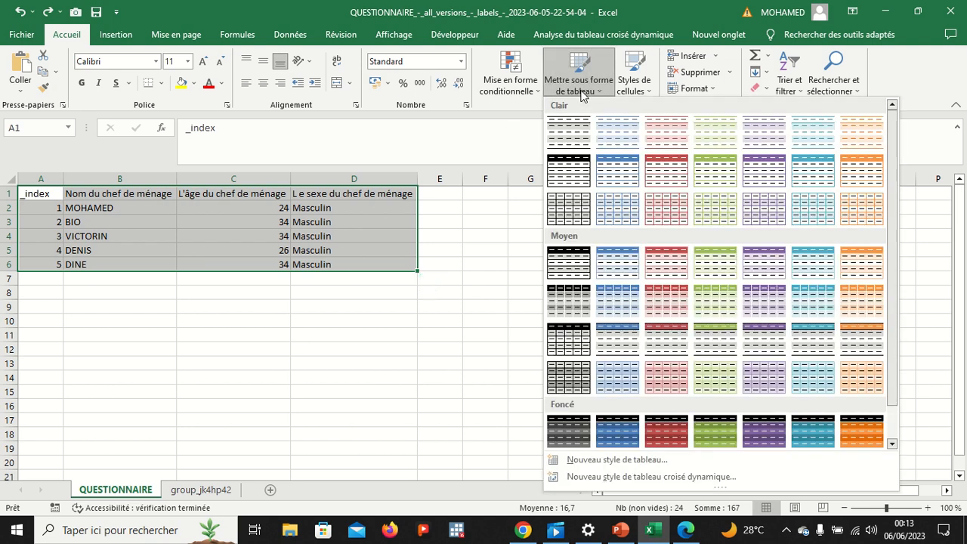
click(617, 171)
click(690, 366)
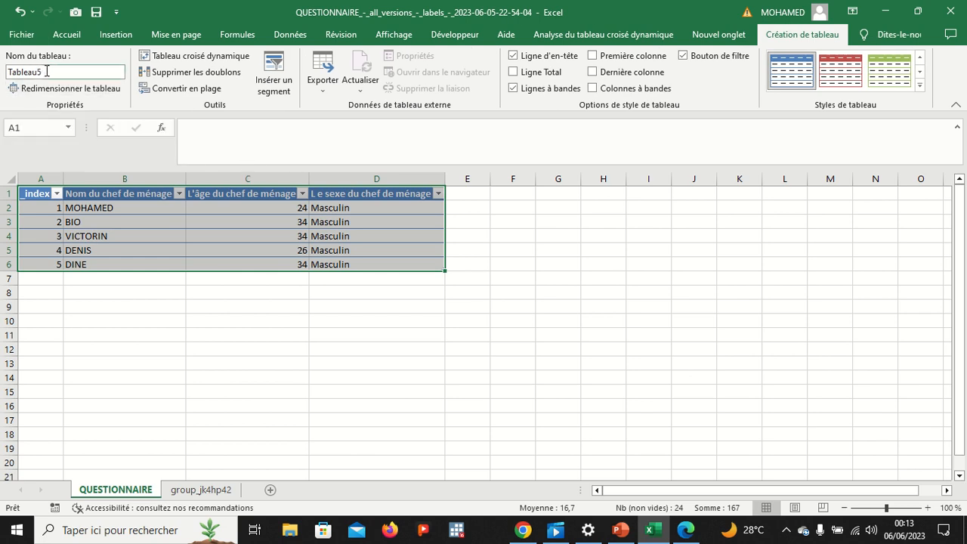
- Rename the table on the QUESTIONNAIRE sheet as tableCM
click(47, 72)
key(BackSpace)
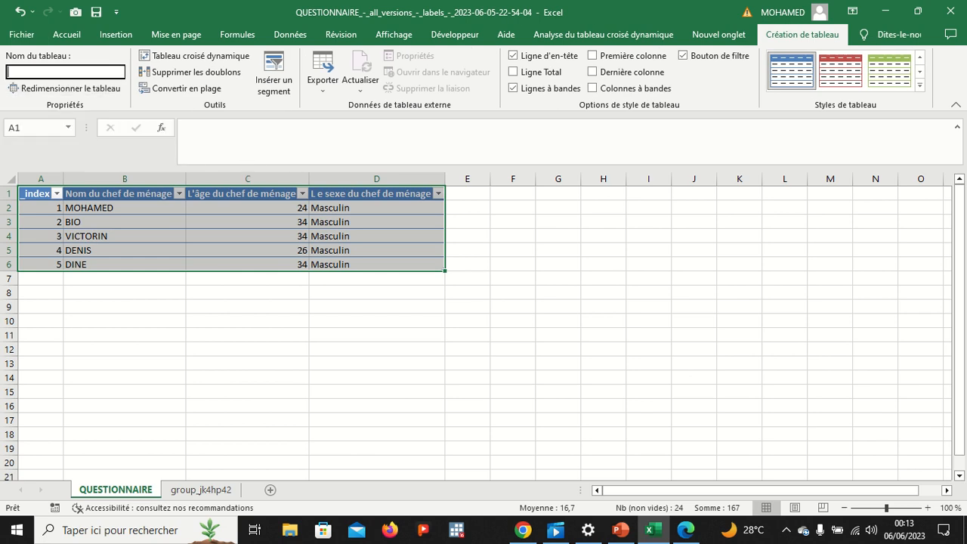
text(tableCM)
key(Return)
- Format A1:I16 of the group_jk4hp42 sheet as a table with headers, using the light (Clair) style with a solid blue header
click(200, 489)
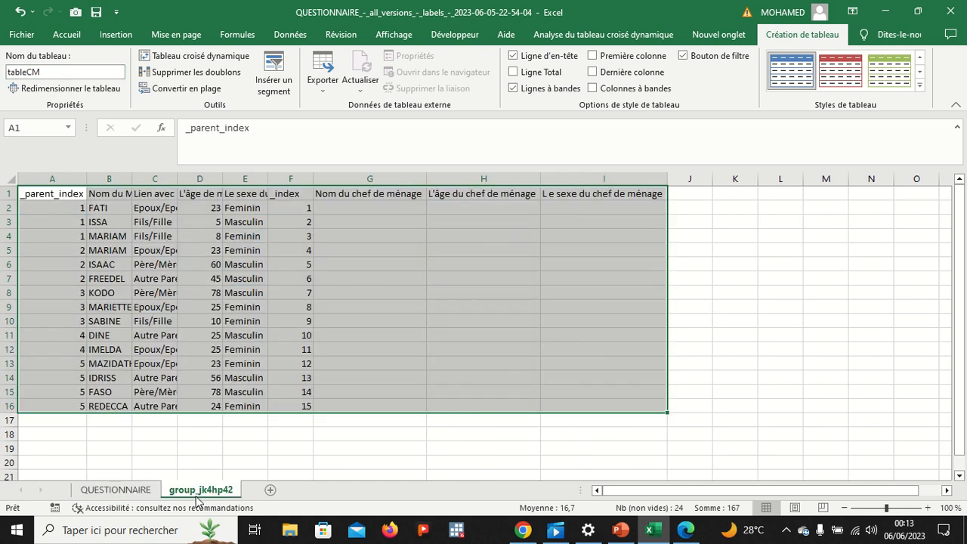
click(67, 203)
drag(60, 193, 582, 410)
click(582, 85)
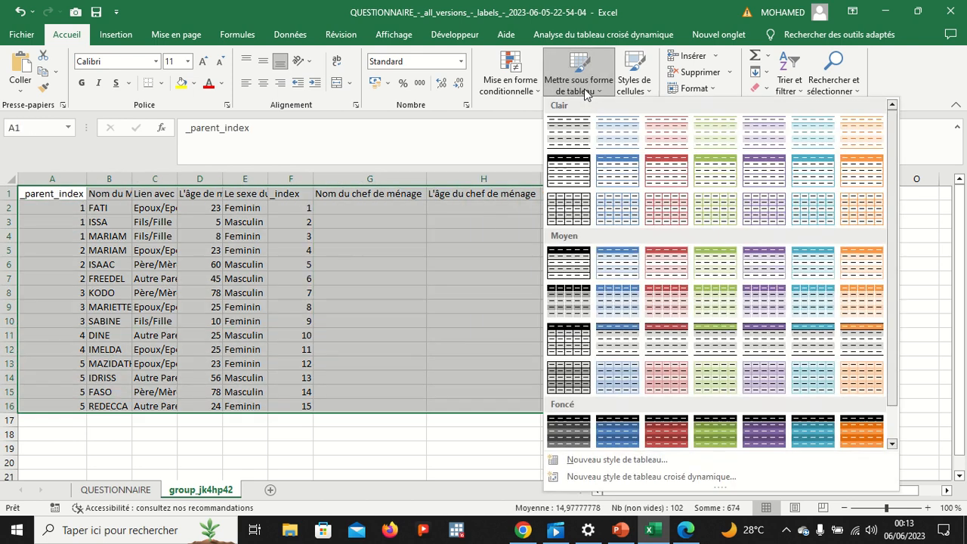
click(614, 167)
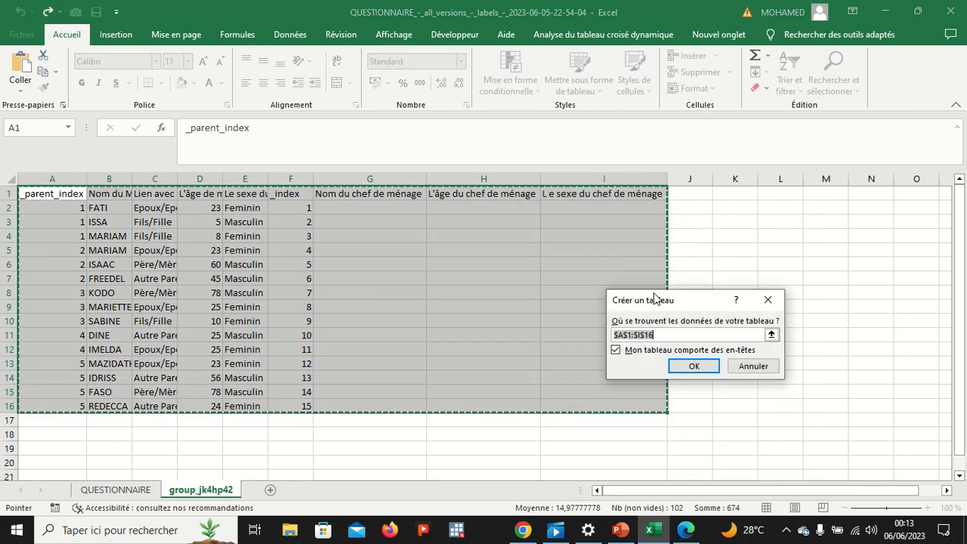
click(691, 368)
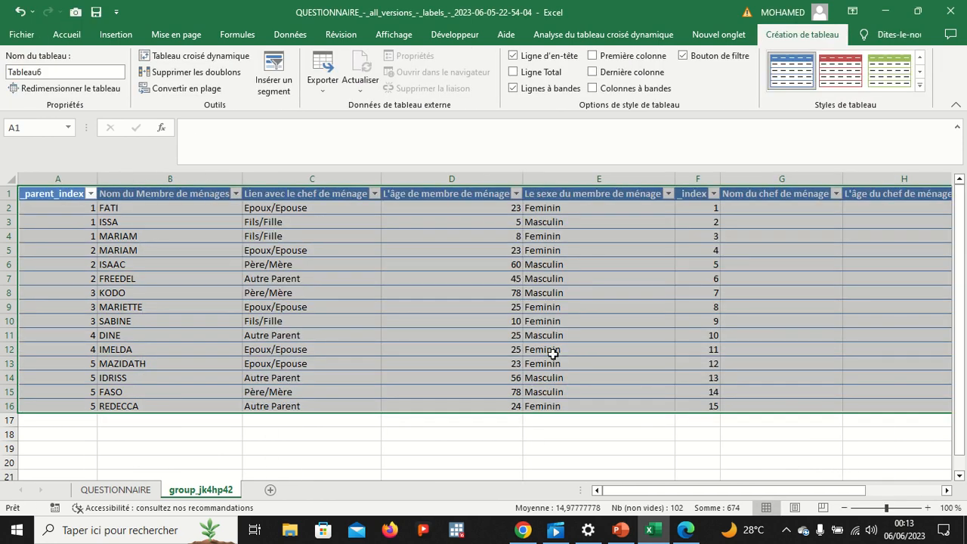
click(419, 391)
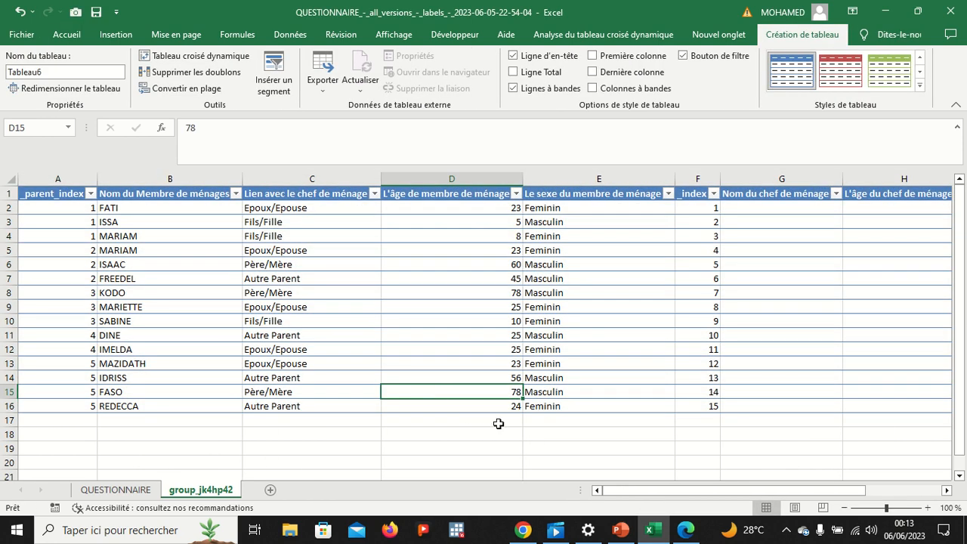
- Start a RECHERCHEV formula in G2 of group_jk4hp42 with the row's _parent_index as the lookup value
scroll(639, 425, down, 1)
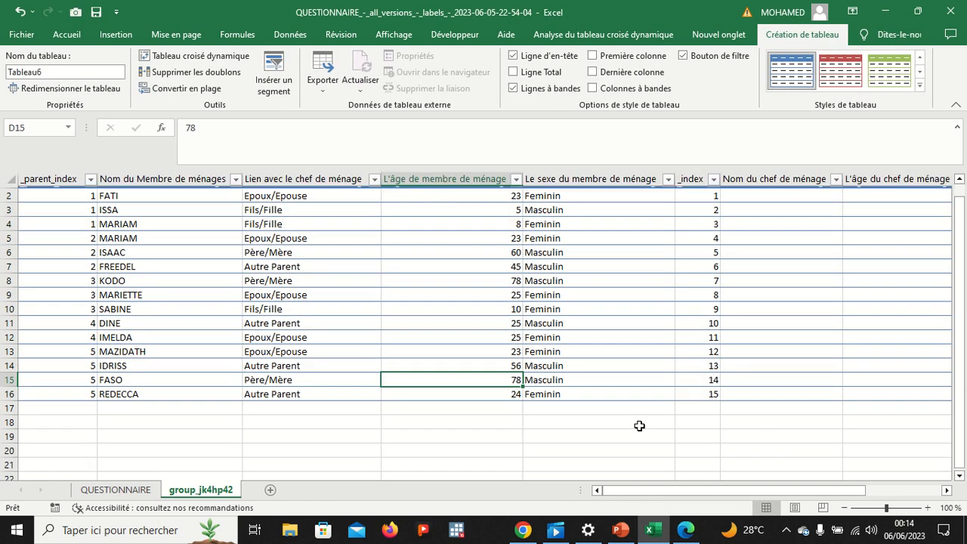
drag(695, 491, 755, 491)
scroll(600, 283, up, 1)
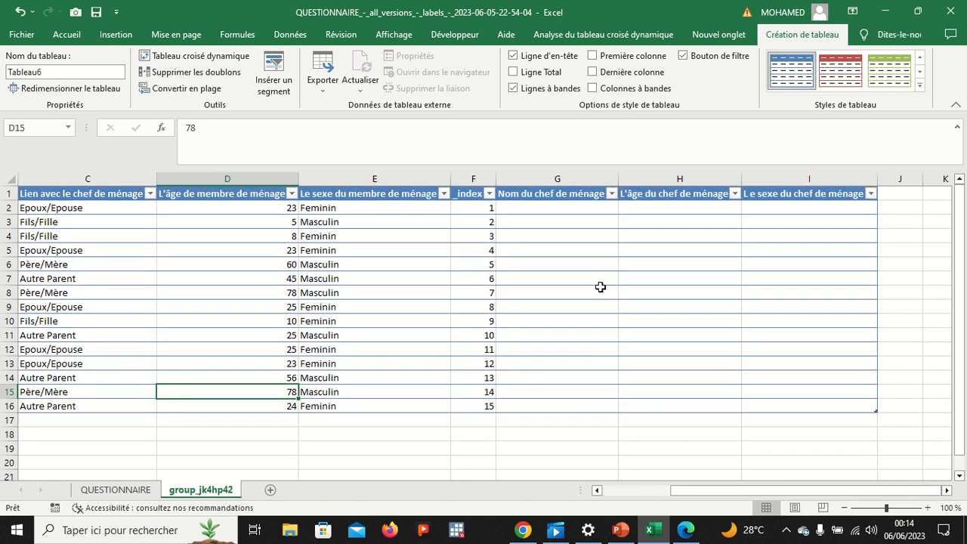
click(532, 211)
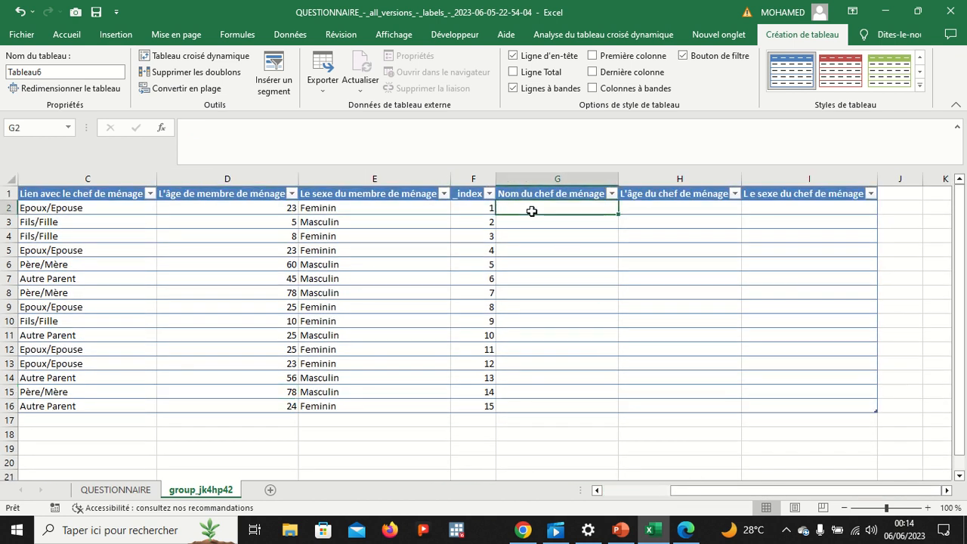
text(=)
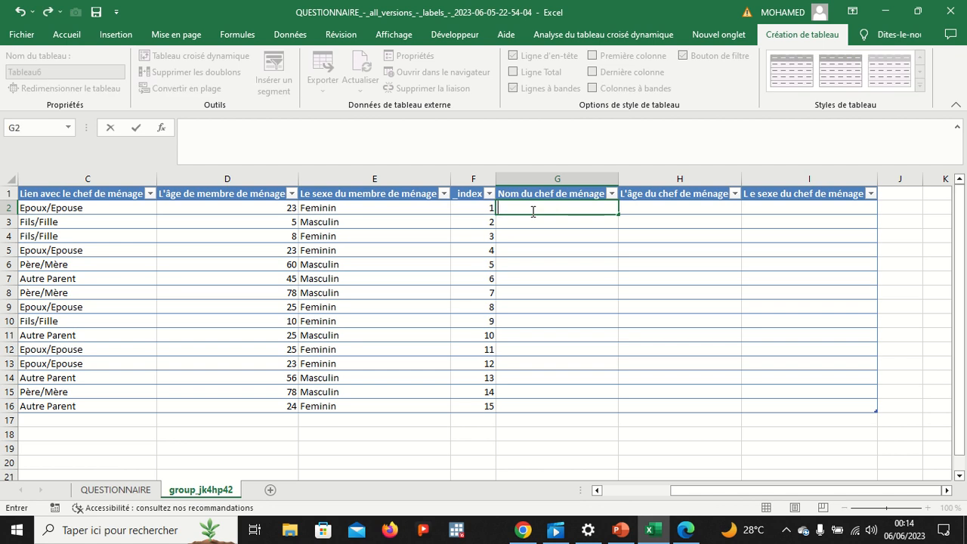
text(REC)
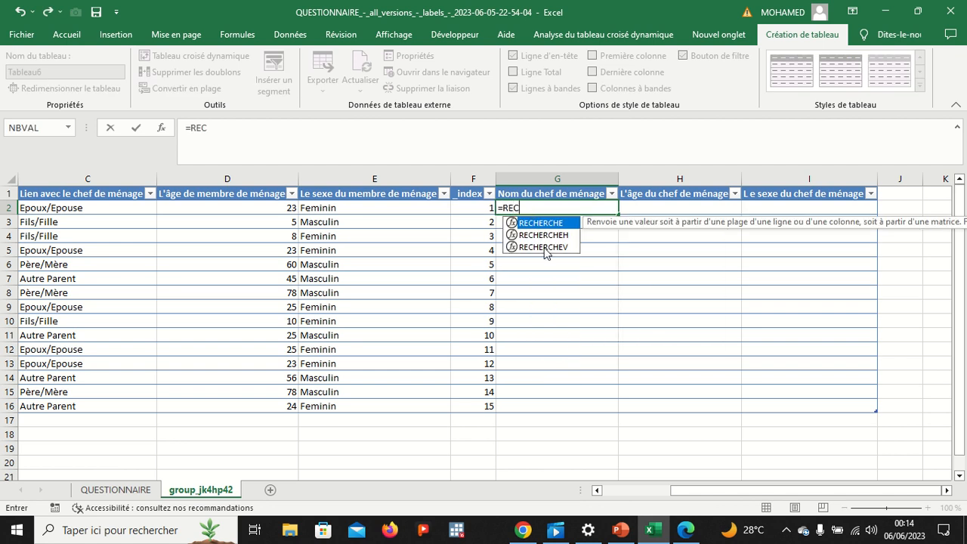
double_click(544, 247)
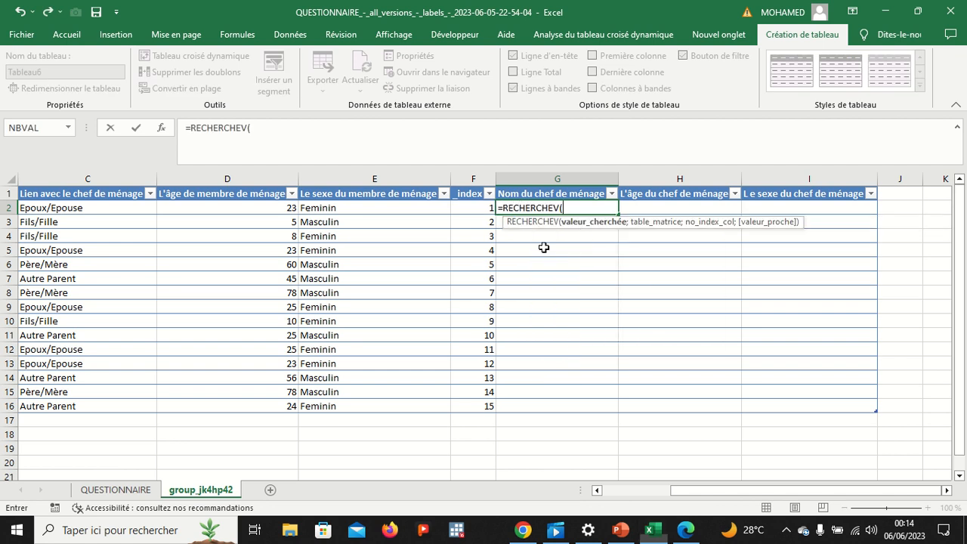
drag(705, 498, 632, 494)
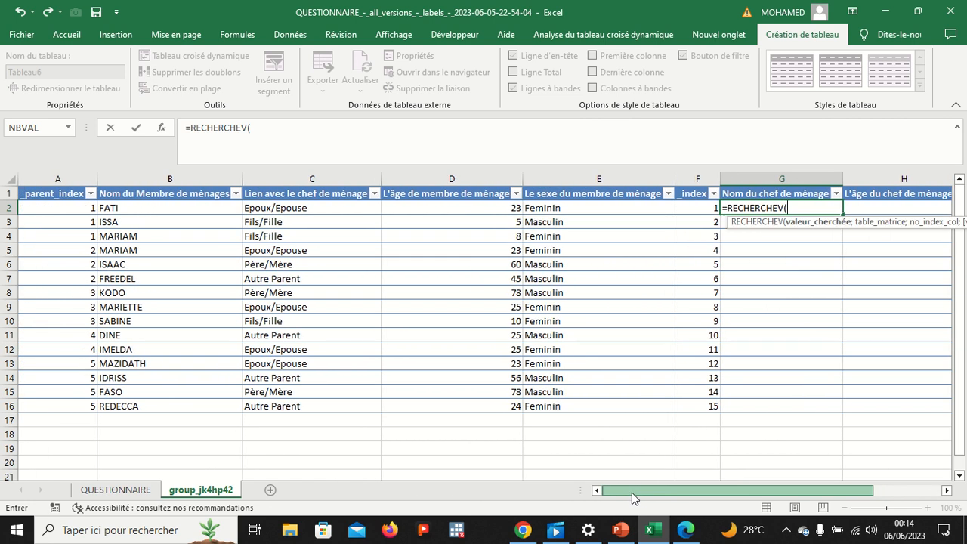
click(65, 210)
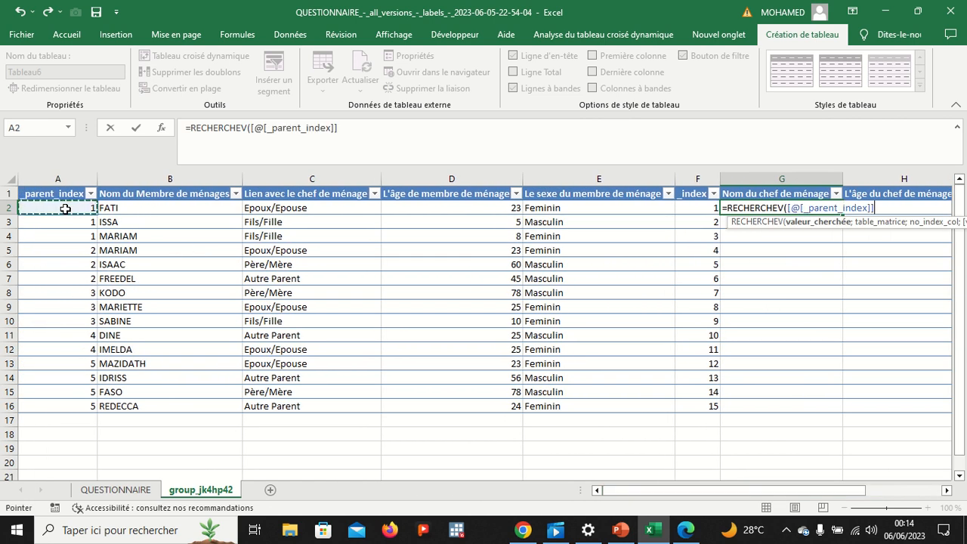
key(F8)
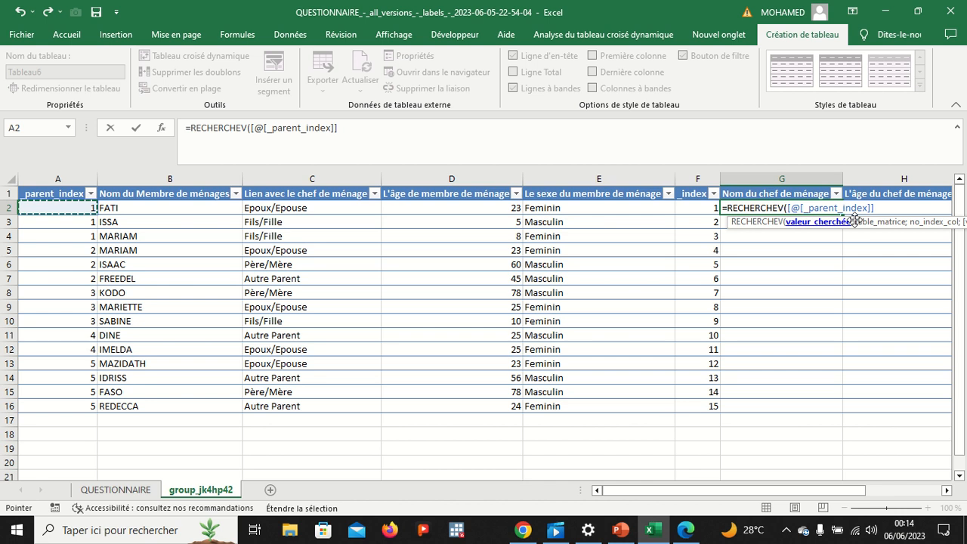
click(882, 208)
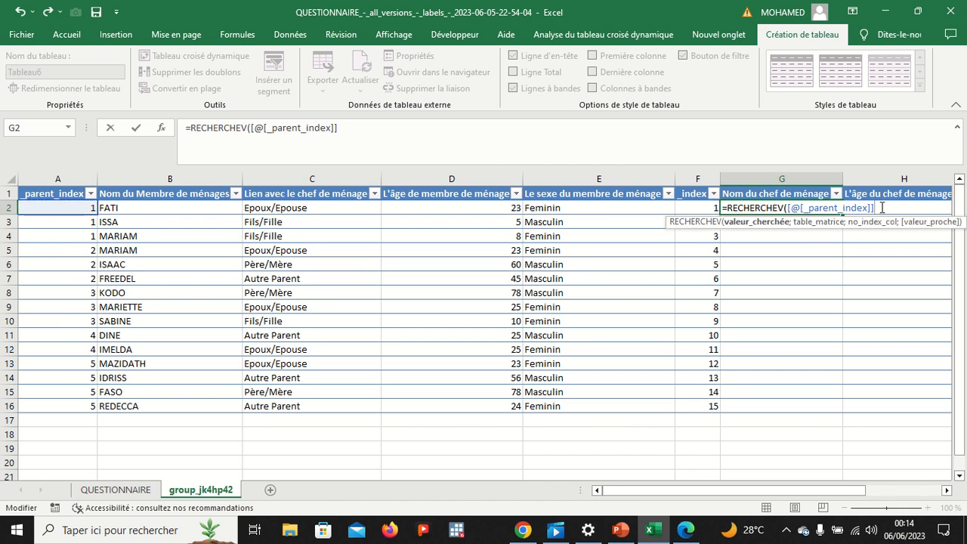
text(.)
key(BackSpace)
text(;)
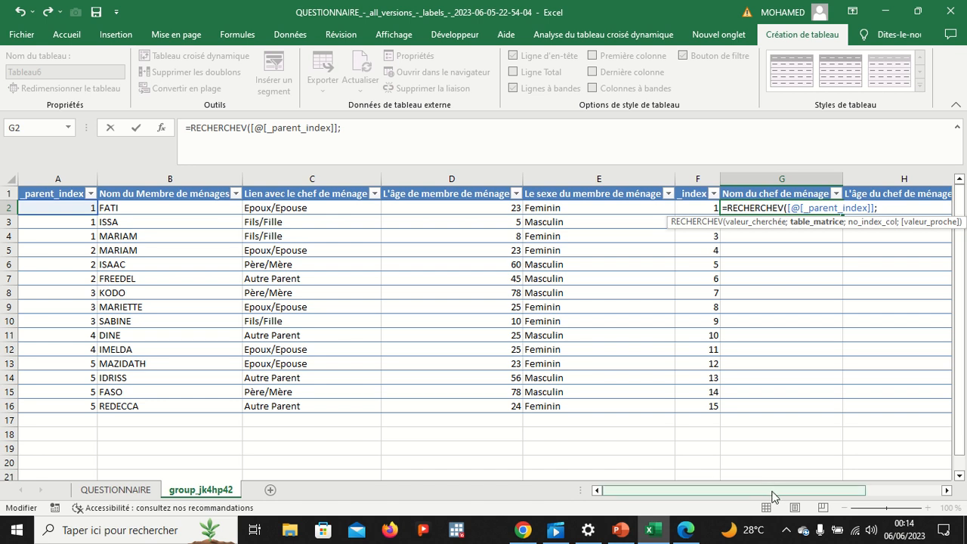
- Complete the G2 formula with tableCM as the lookup table, column index 2 and match argument 0
drag(775, 496, 843, 487)
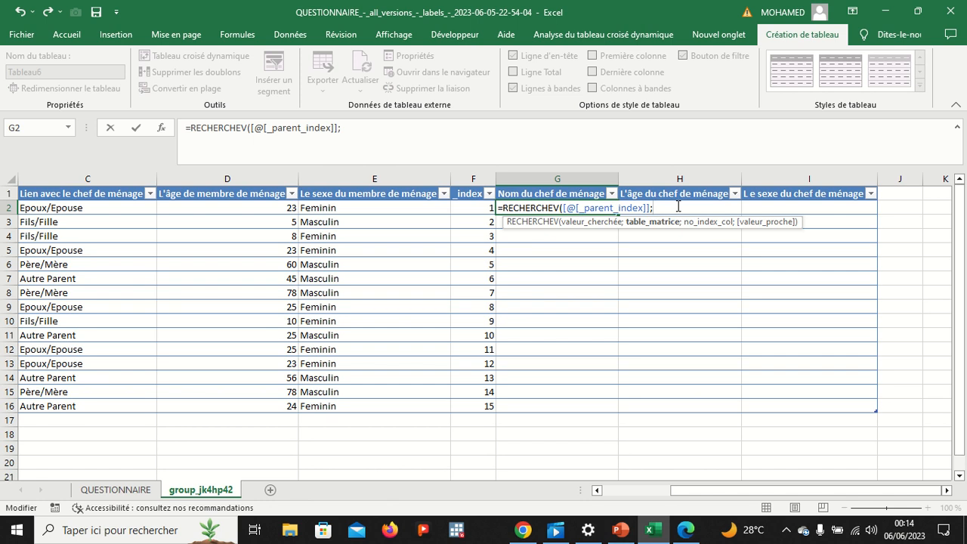
text(ta)
text(b)
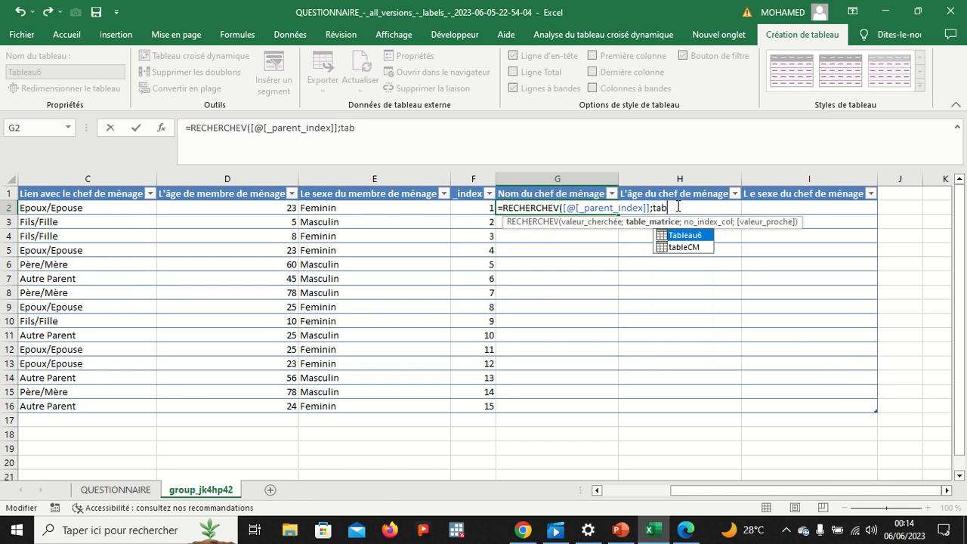
click(699, 250)
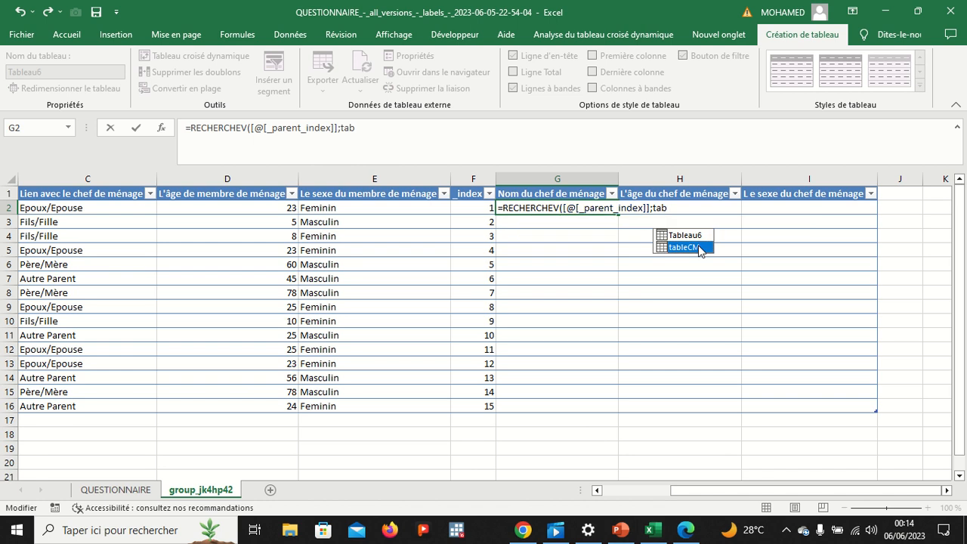
double_click(692, 247)
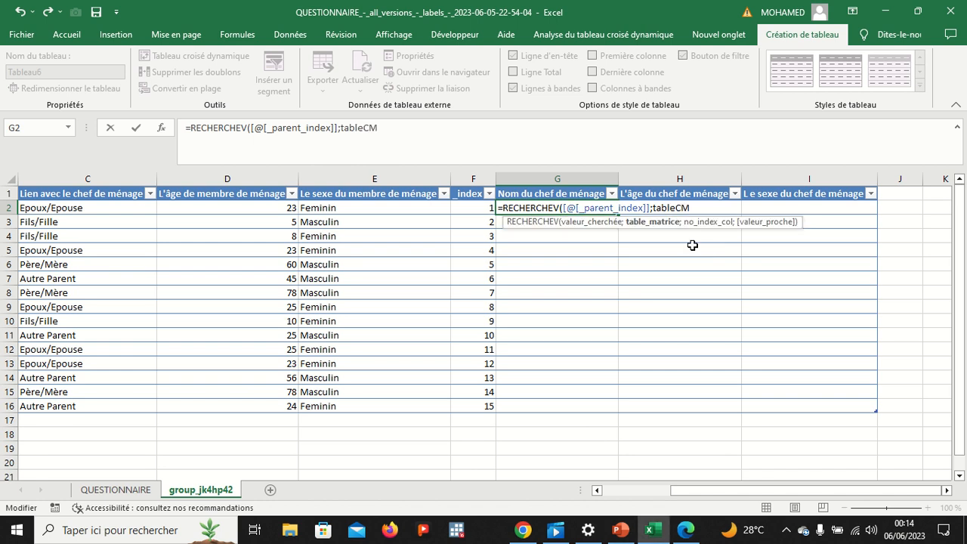
text(;)
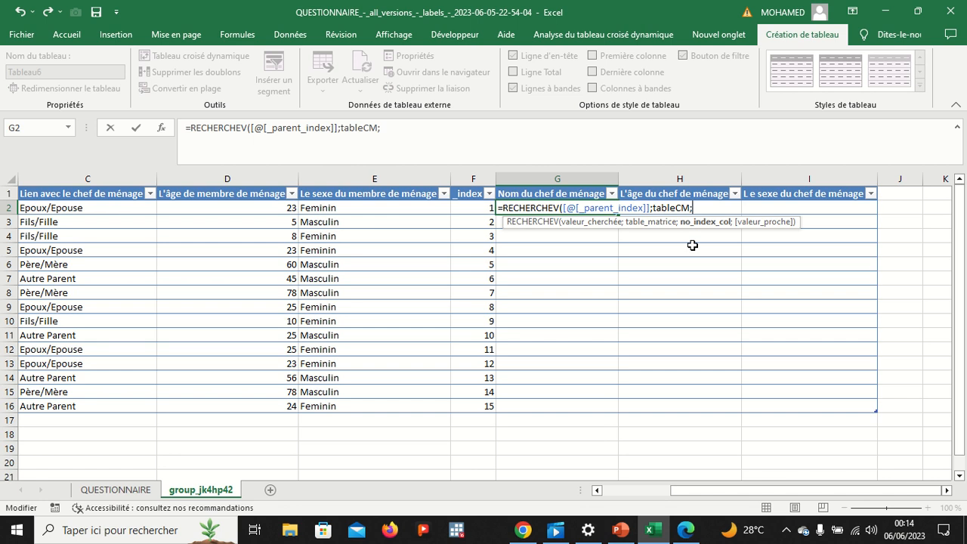
text(2;)
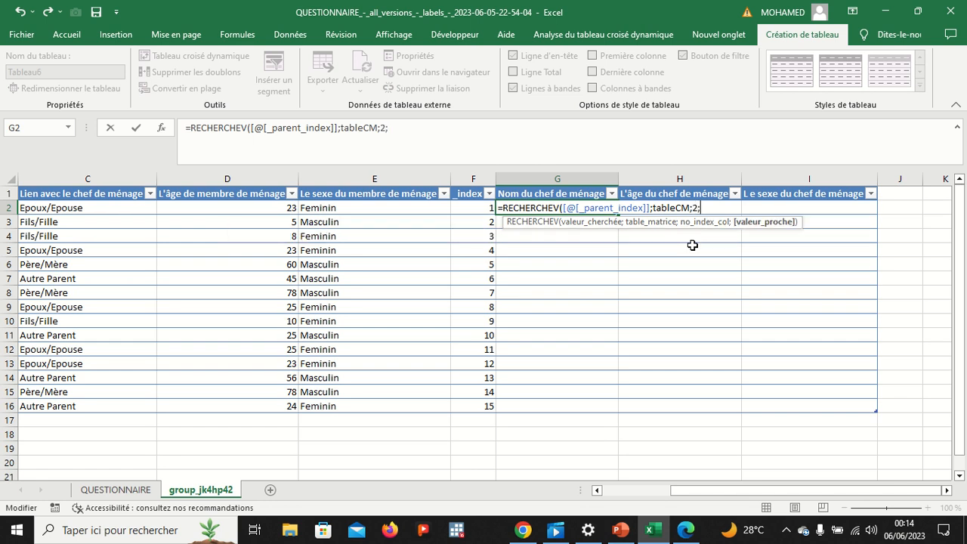
text(0))
key(Return)
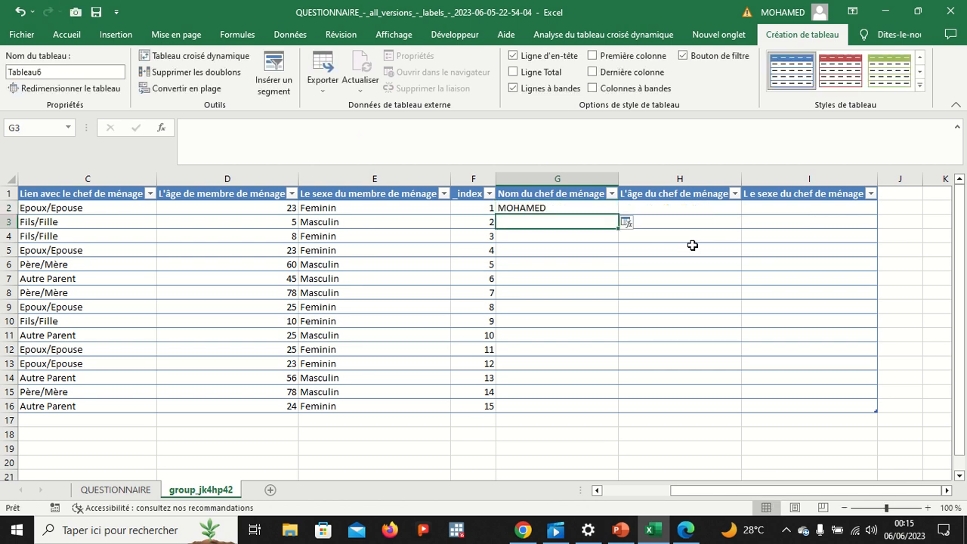
- Fill the G2 lookup formula down the Nom du chef de ménage column to G16
click(582, 204)
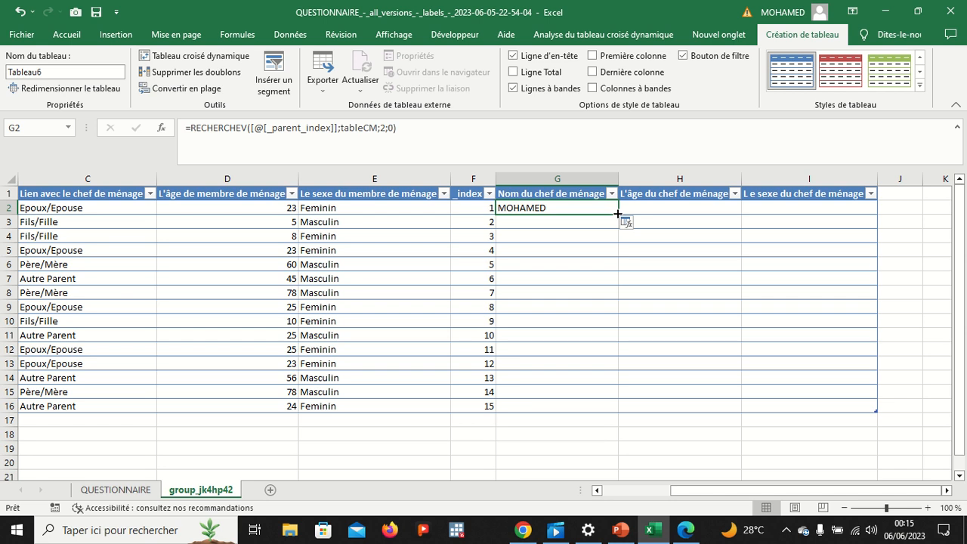
drag(617, 212, 617, 240)
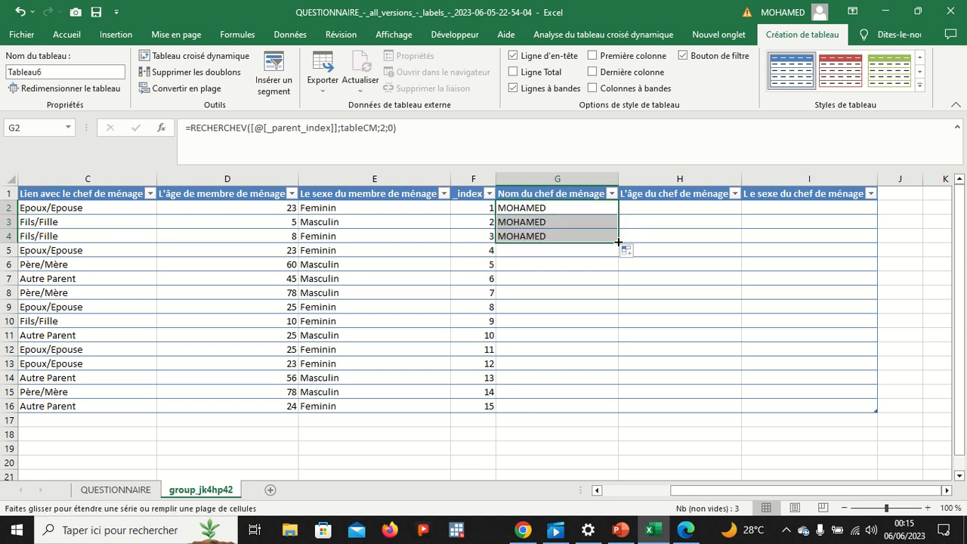
double_click(617, 240)
click(644, 332)
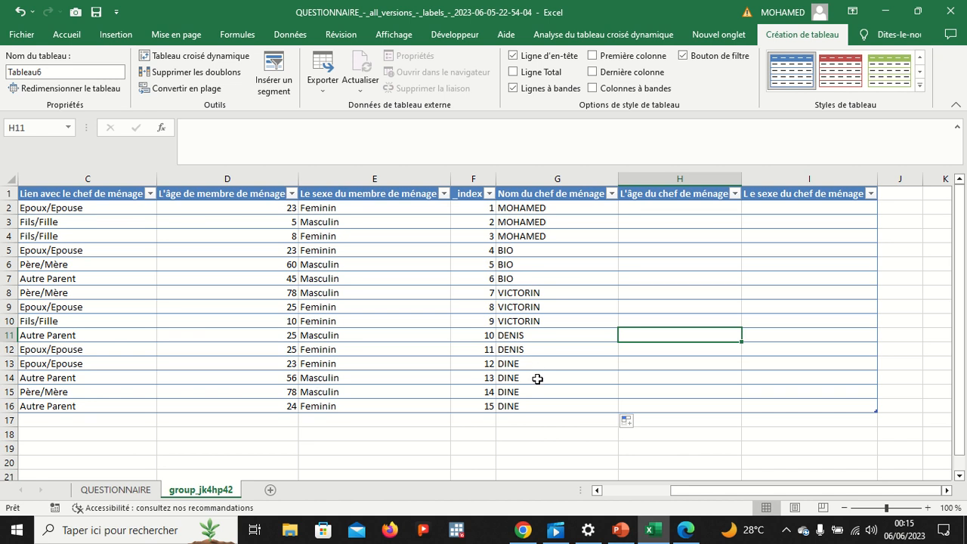
- Copy the full RECHERCHEV formula text from G2, leaving the cell's formula as it is
click(650, 207)
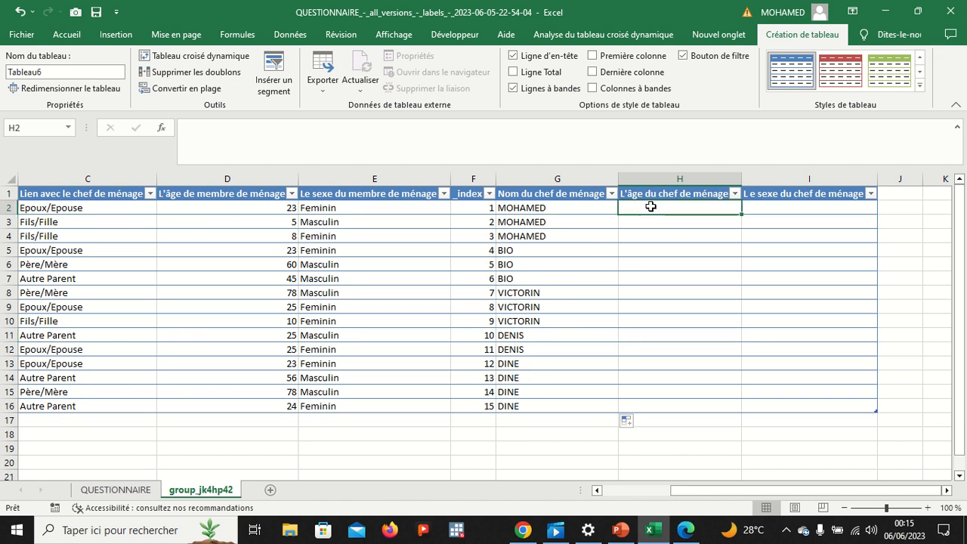
click(588, 209)
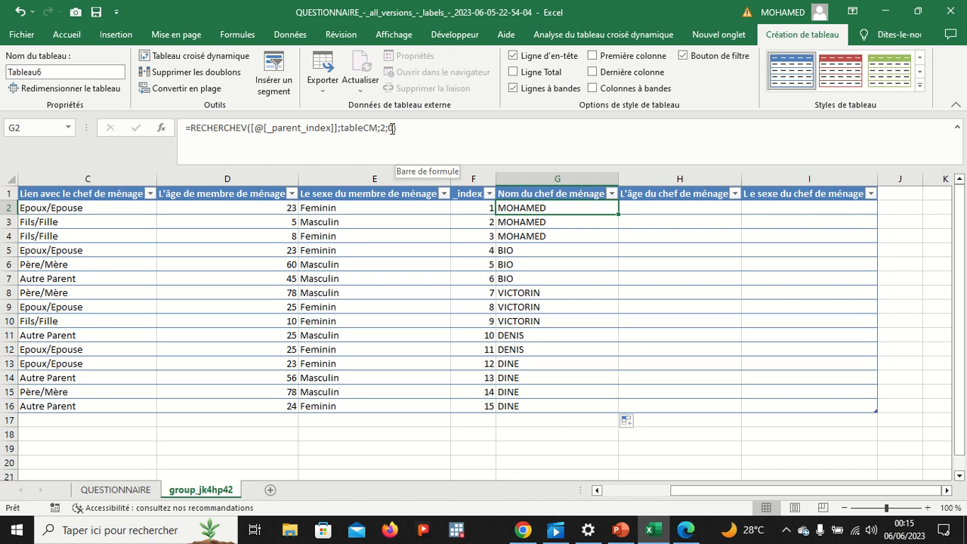
drag(398, 129, 186, 127)
key(ctrl+c)
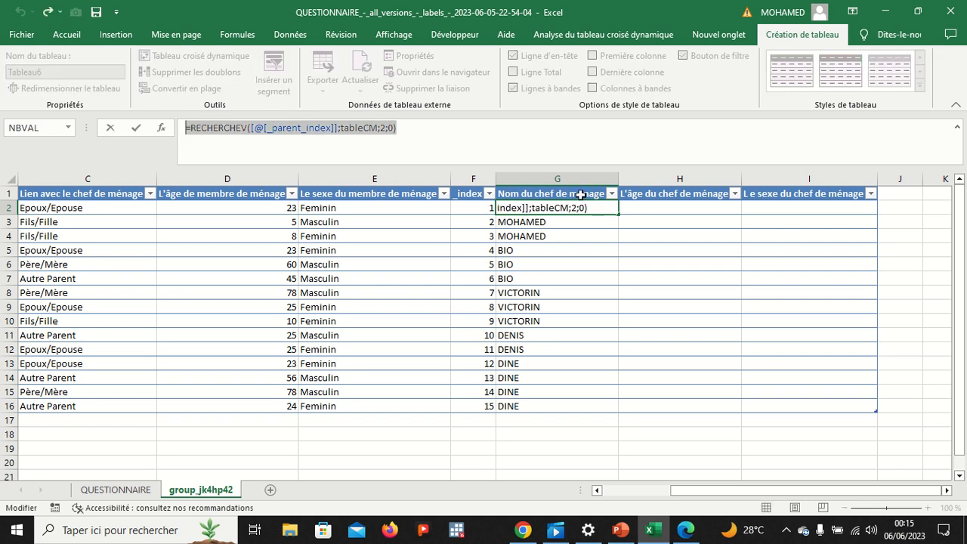
click(429, 128)
key(Return)
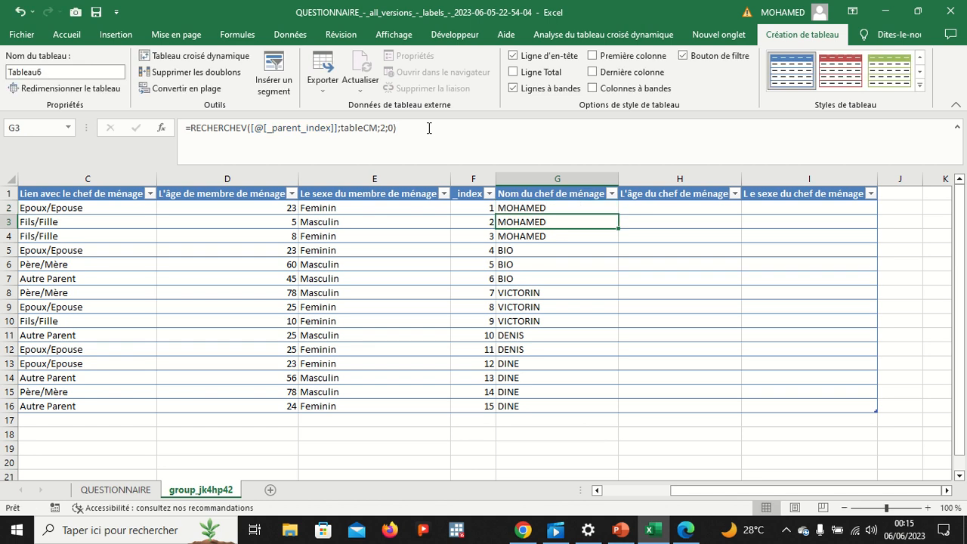
- Paste the copied RECHERCHEV formula into H2 under L'âge du chef de ménage and set its column index to 3
click(638, 204)
click(525, 138)
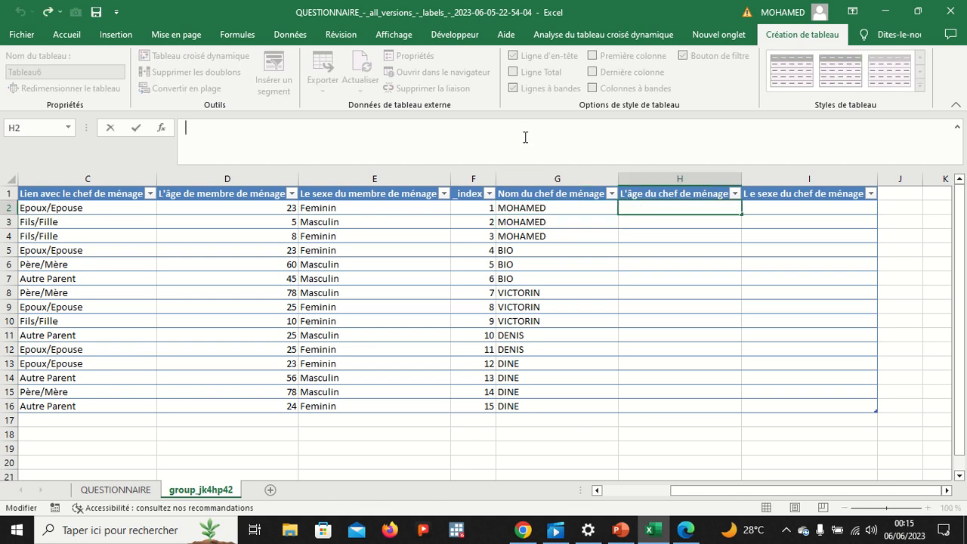
key(ctrl+v)
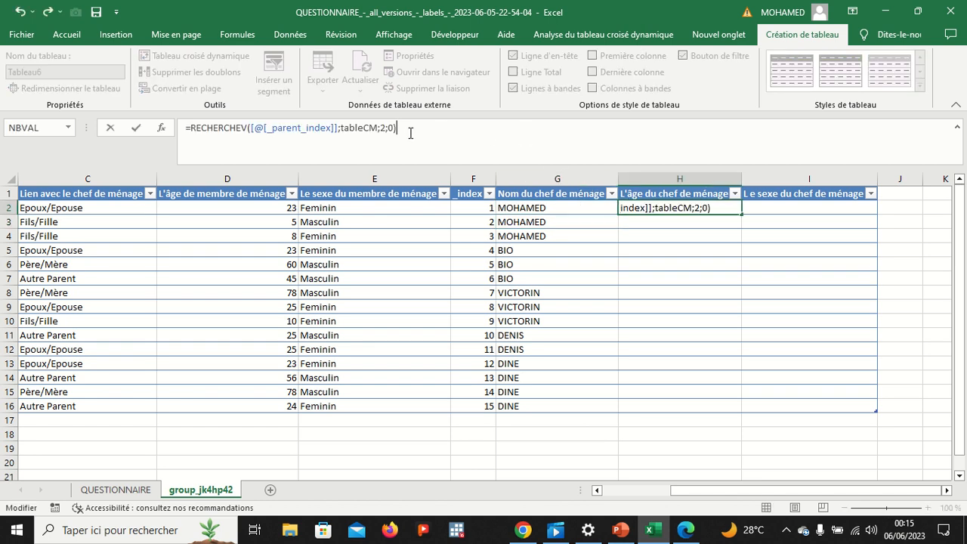
click(387, 128)
key(BackSpace)
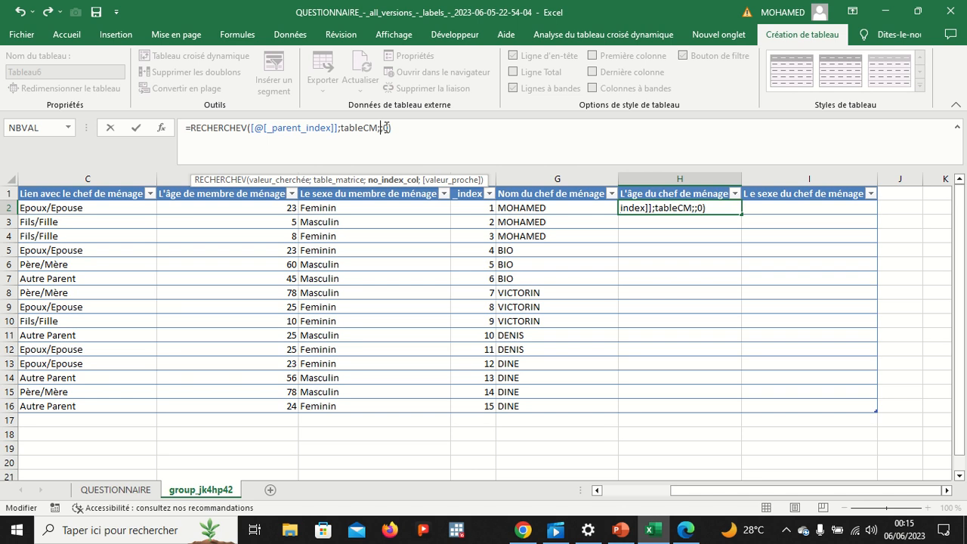
text(3)
click(398, 128)
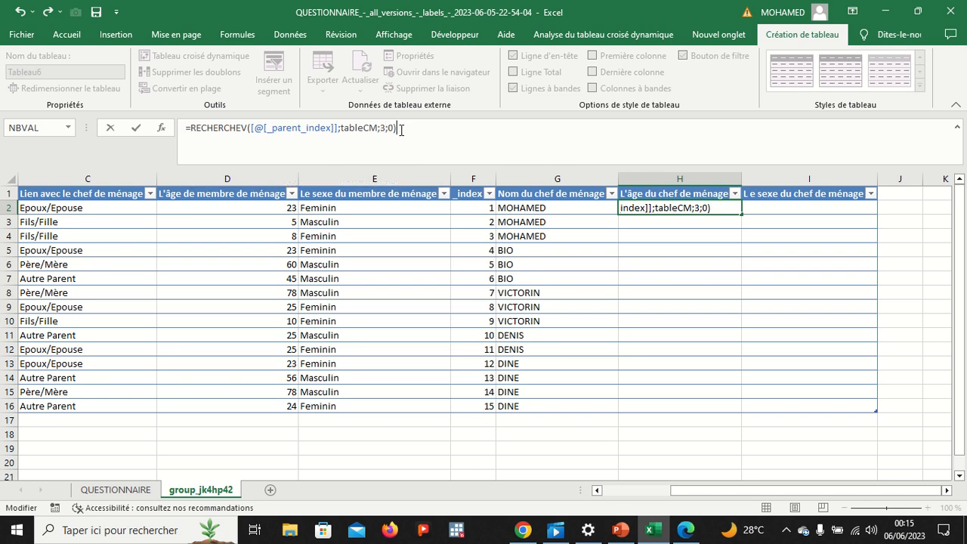
key(Return)
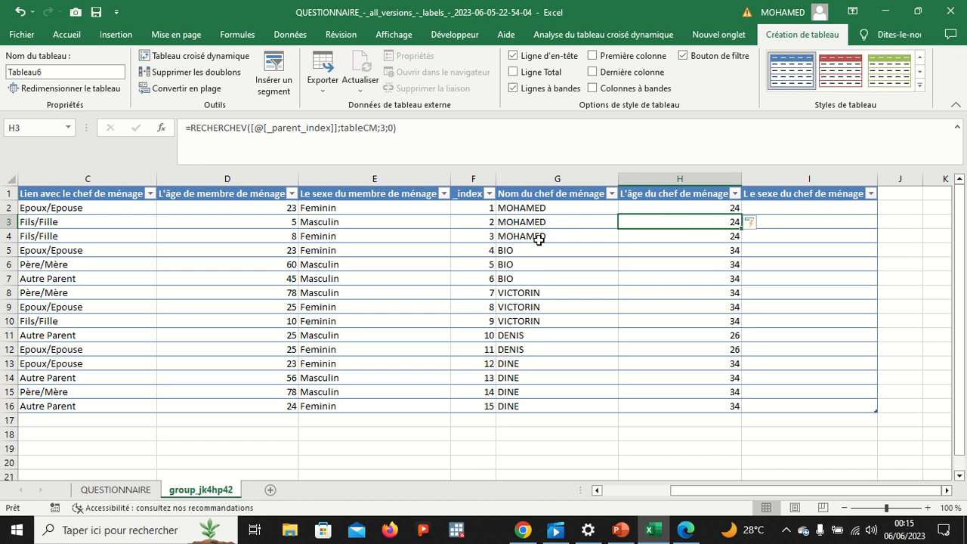
- Paste the copied RECHERCHEV formula into I2 under Le sexe du chef de ménage and set its column index to 4
click(762, 209)
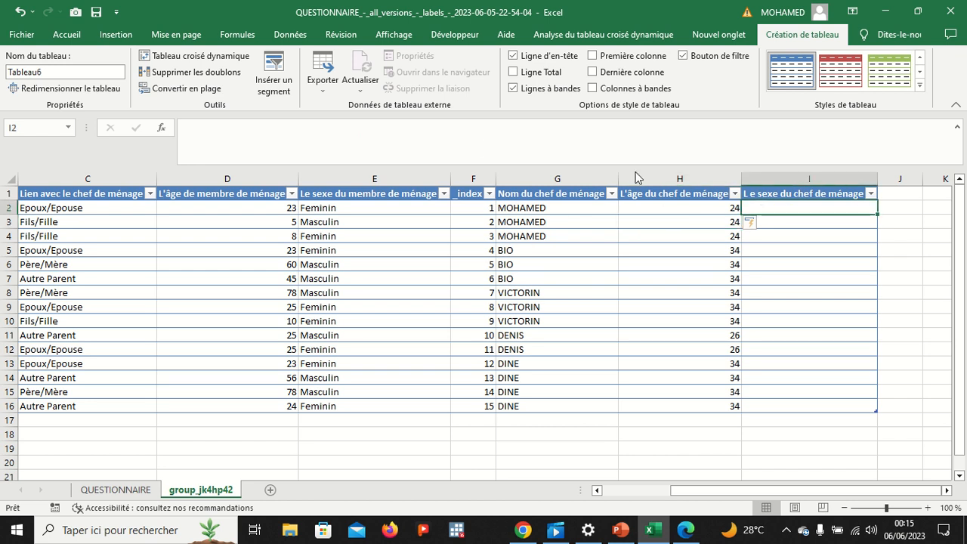
click(475, 139)
key(ctrl+v)
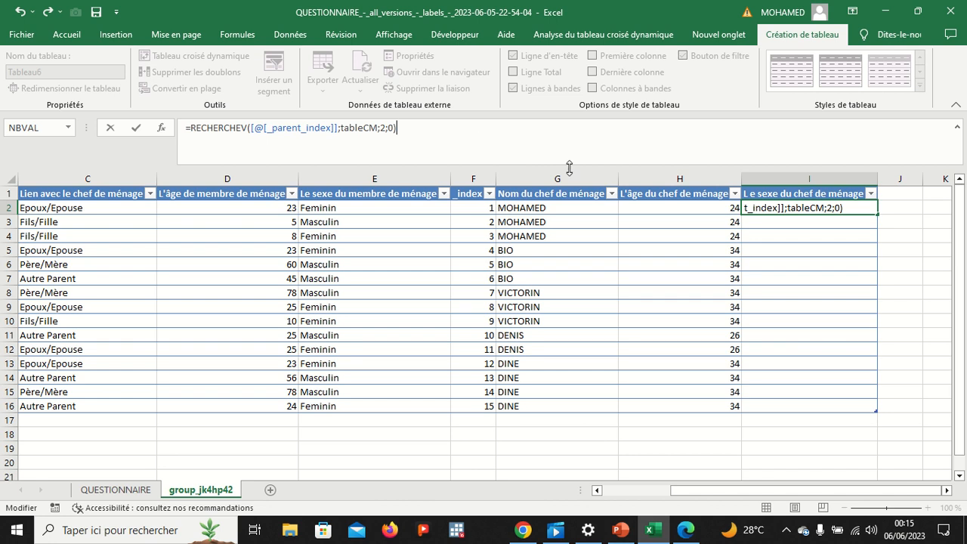
click(385, 129)
key(BackSpace)
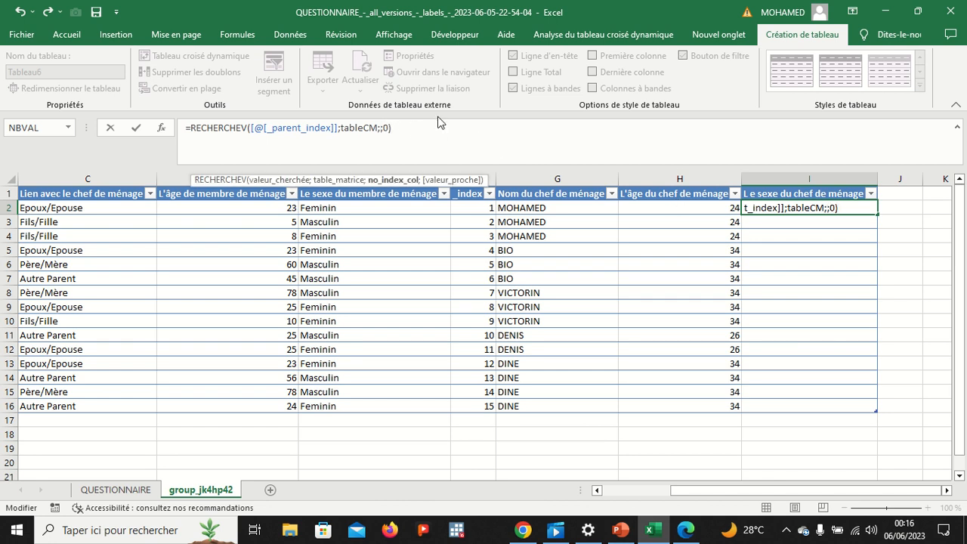
text(4)
click(430, 127)
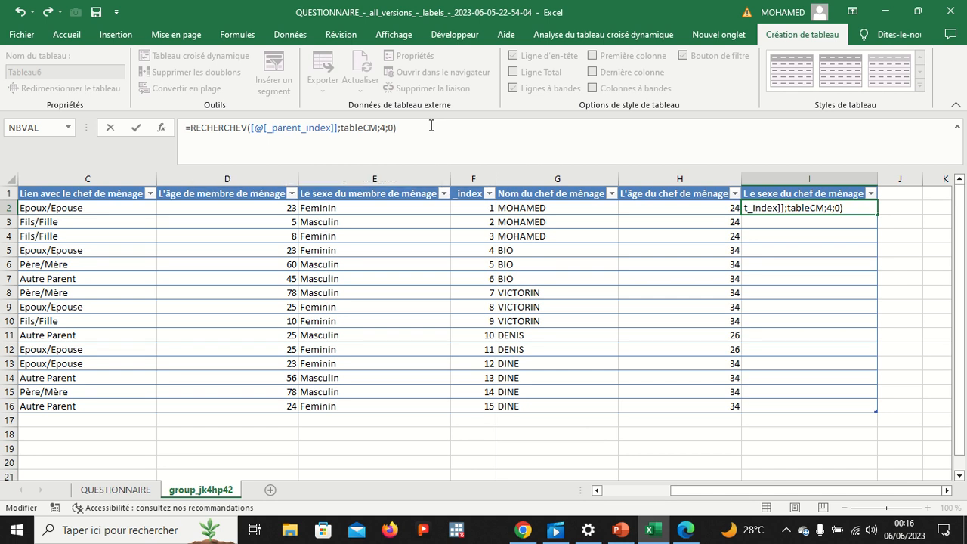
key(Return)
click(881, 423)
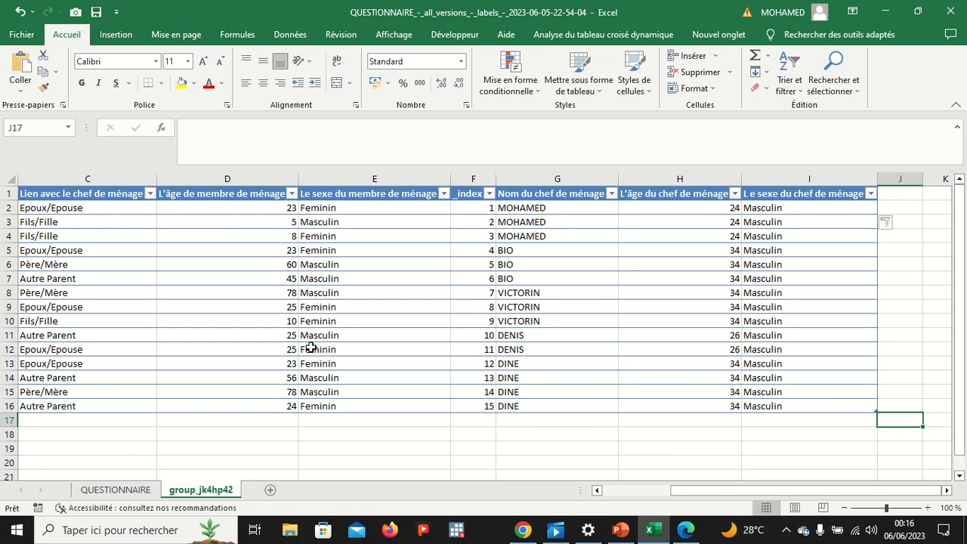
- Check the household head table on the QUESTIONNAIRE sheet against the merged columns in group_jk4hp42
click(124, 495)
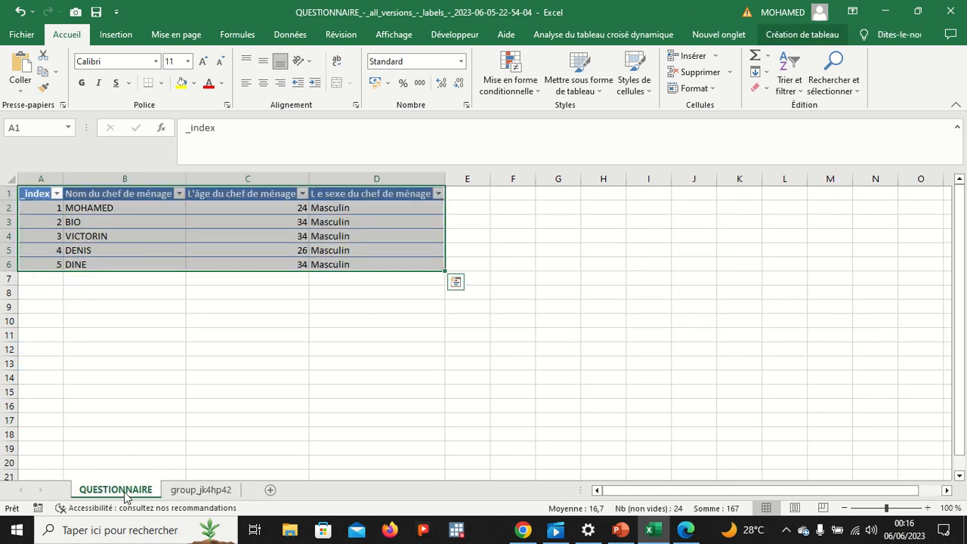
click(198, 320)
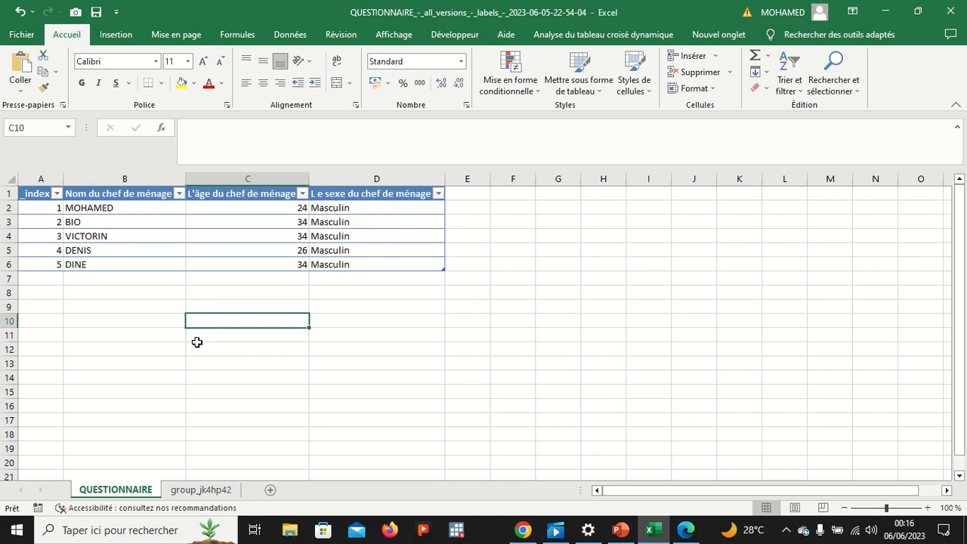
click(210, 491)
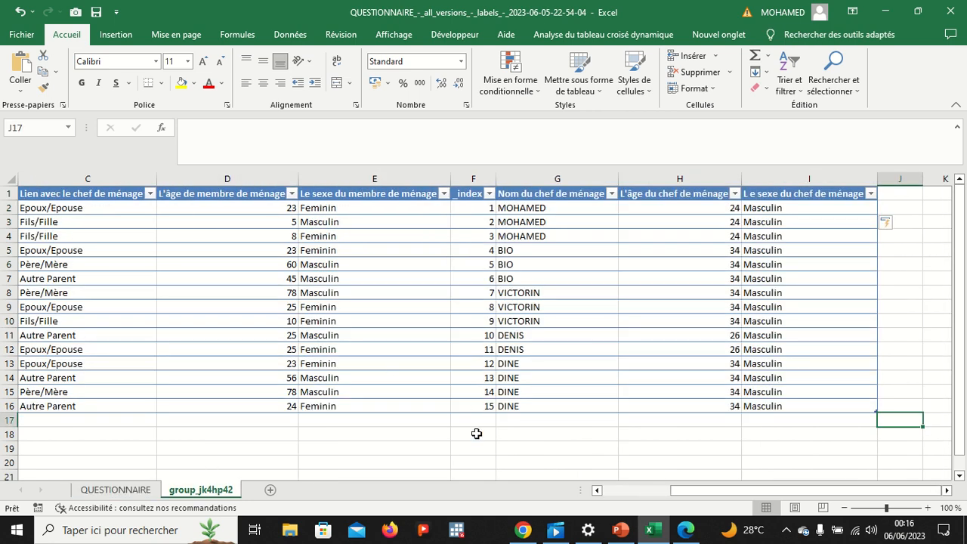